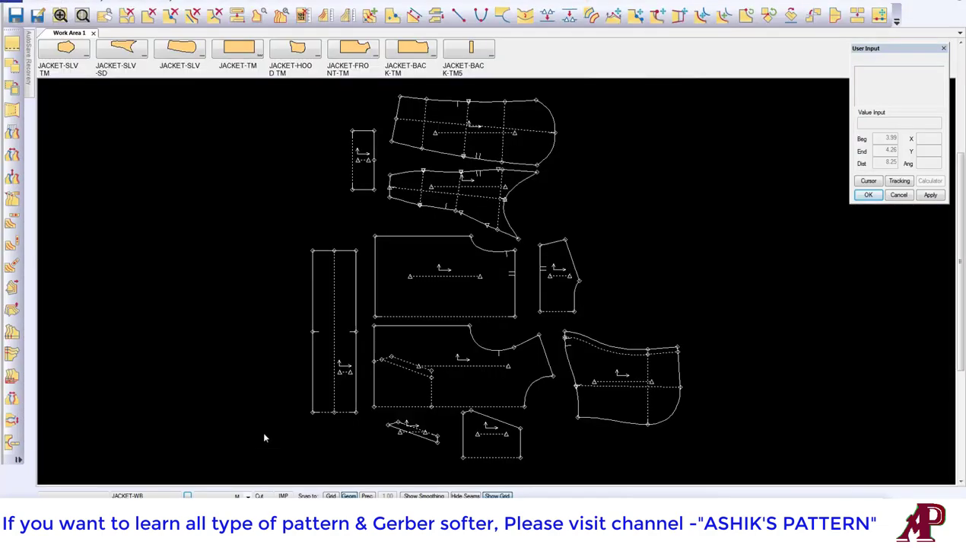
Step: Shift the tall narrow pattern piece slightly up among the jacket pieces in the work area
left_click_drag(336, 335, 332, 332)
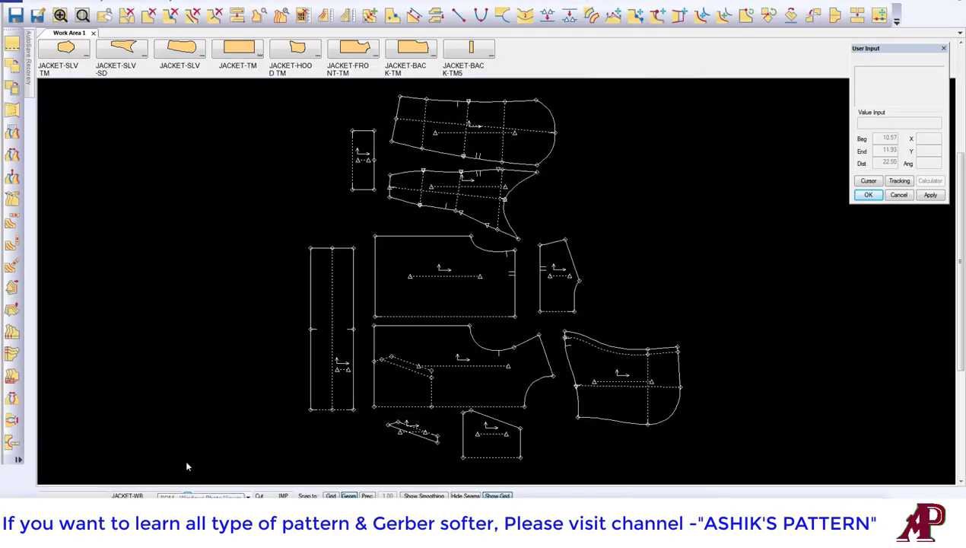
left_click_drag(347, 286, 356, 284)
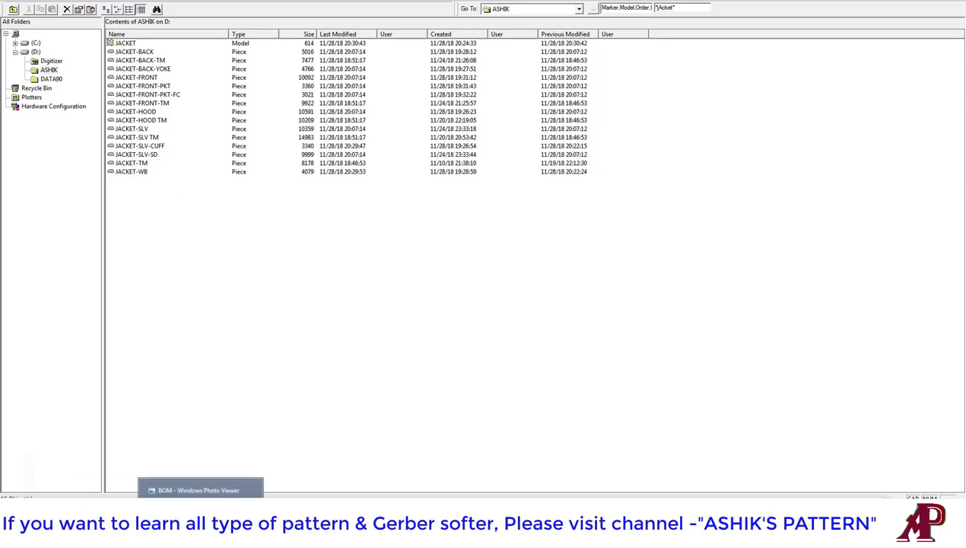
Step: Bring up the BOM spec sheet in Windows Photo Viewer and move the materials list into view
left_click(196, 502)
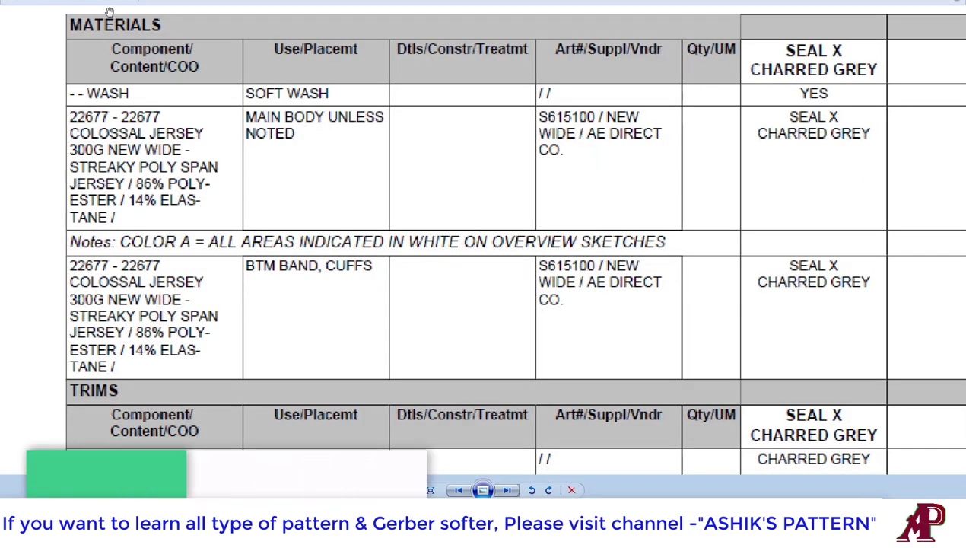
scroll(262, 209, "down", 3)
left_click_drag(279, 224, 323, 179)
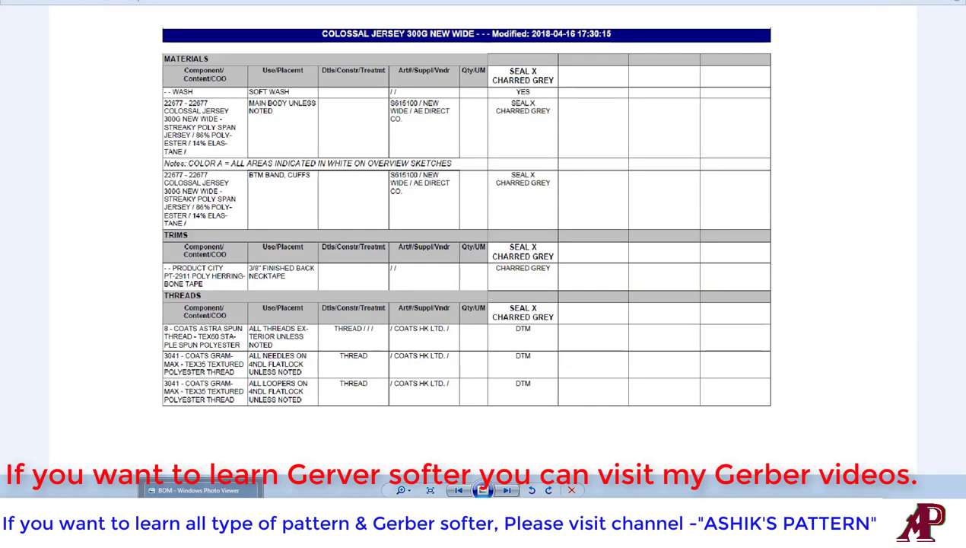
Step: Page past the Grade Formula table to the hoodie design sketch and zoom in on it
left_click(510, 490)
left_click(510, 490)
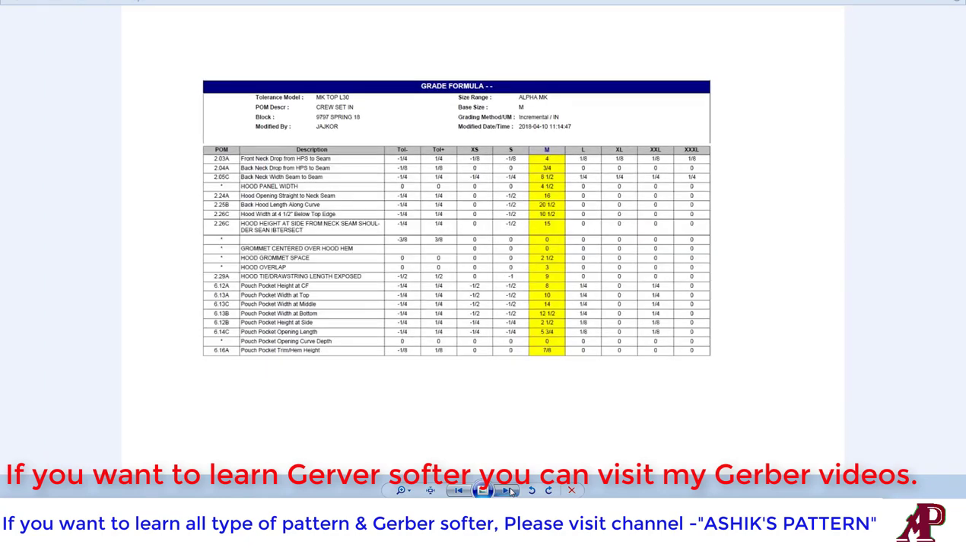
left_click(510, 491)
scroll(438, 245, "up", 2)
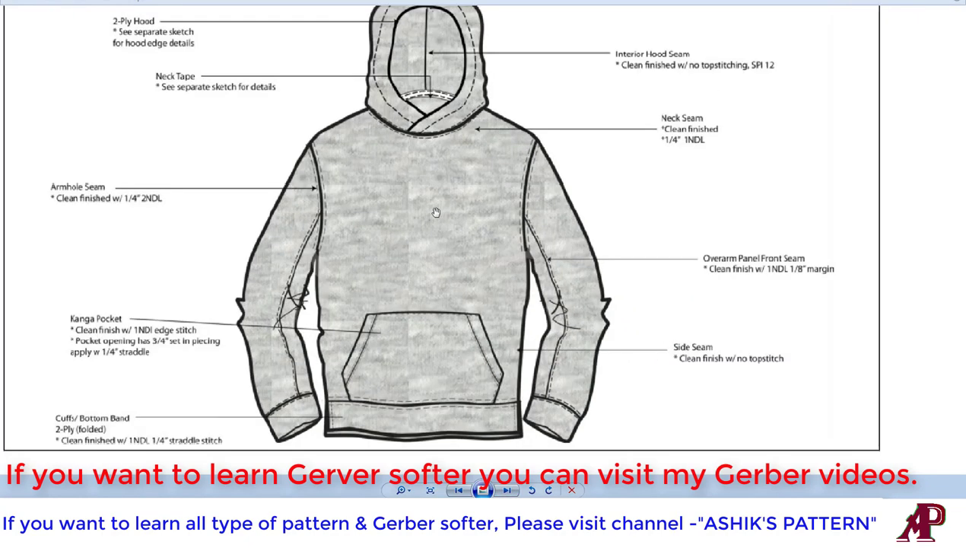
scroll(437, 228, "up", 1)
scroll(438, 230, "up", 1)
left_click_drag(438, 230, 445, 235)
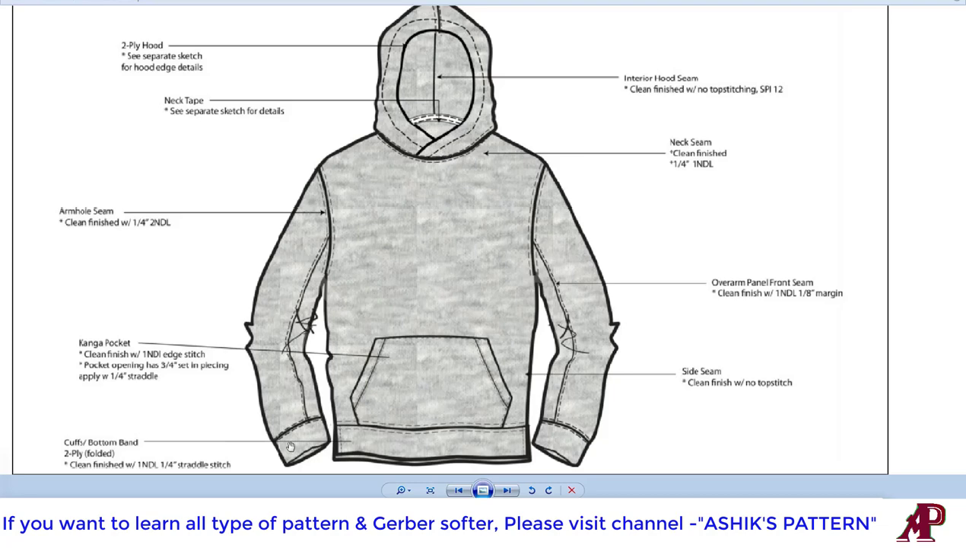
Step: Back in AccuMark Explorer, create a new order from the file list's New menu
left_click(169, 484)
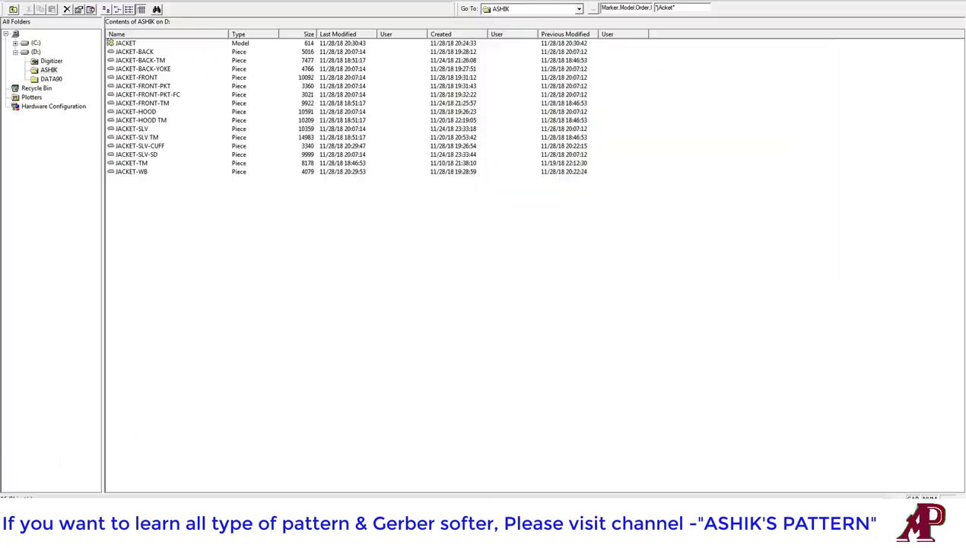
right_click(176, 260)
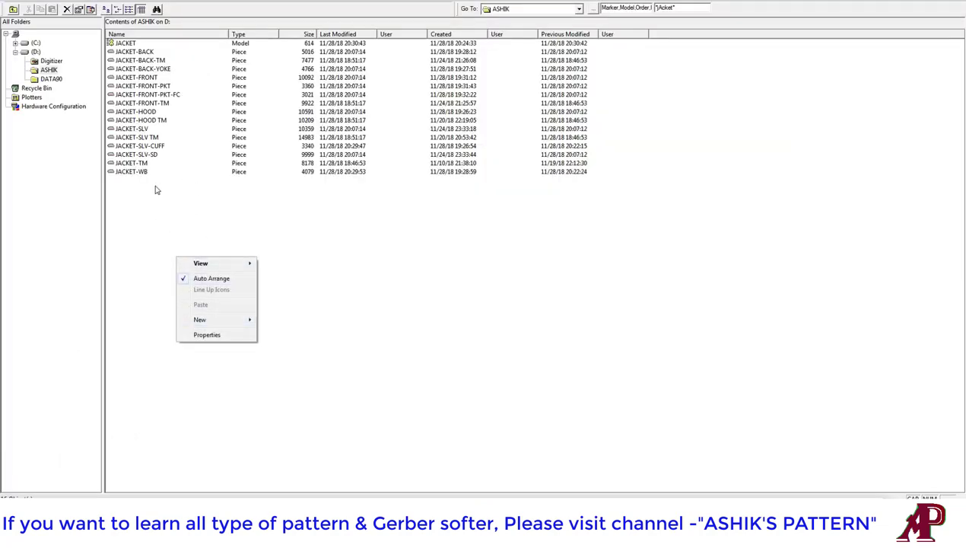
left_click(129, 163)
right_click(198, 271)
mouse_move(228, 329)
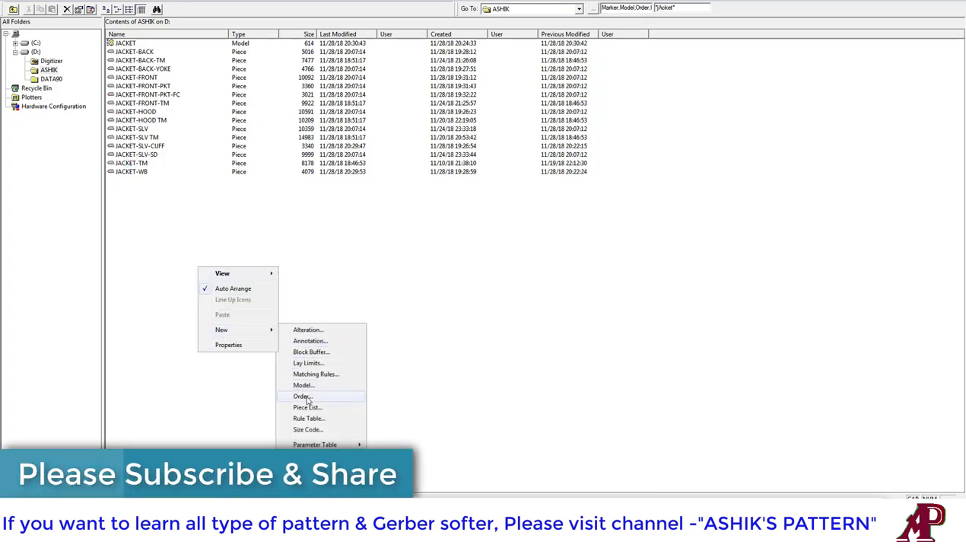
left_click(302, 396)
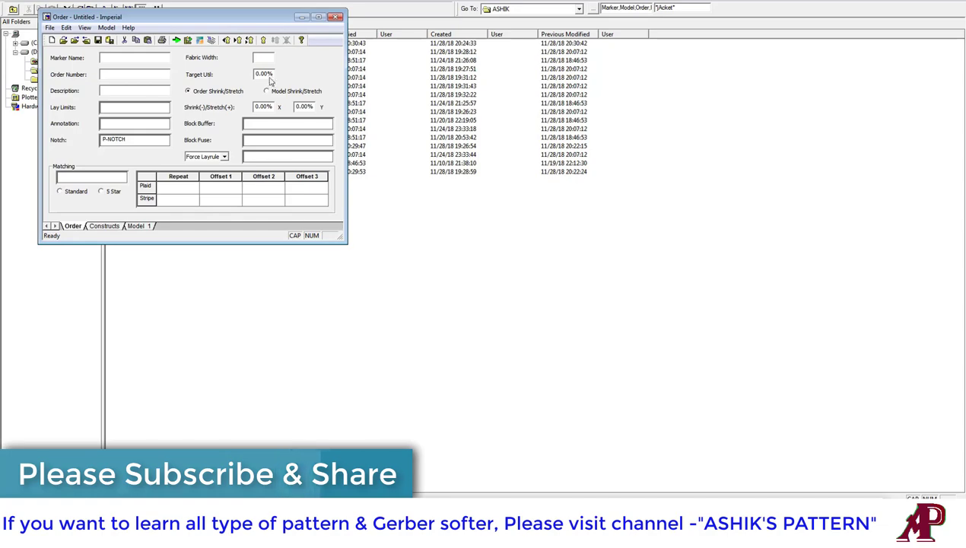
Step: Centre and widen the new order window and show its Model 1 page
mouse_move(258, 23)
left_mouse_down()
mouse_move(416, 70)
mouse_move(417, 86)
left_mouse_up()
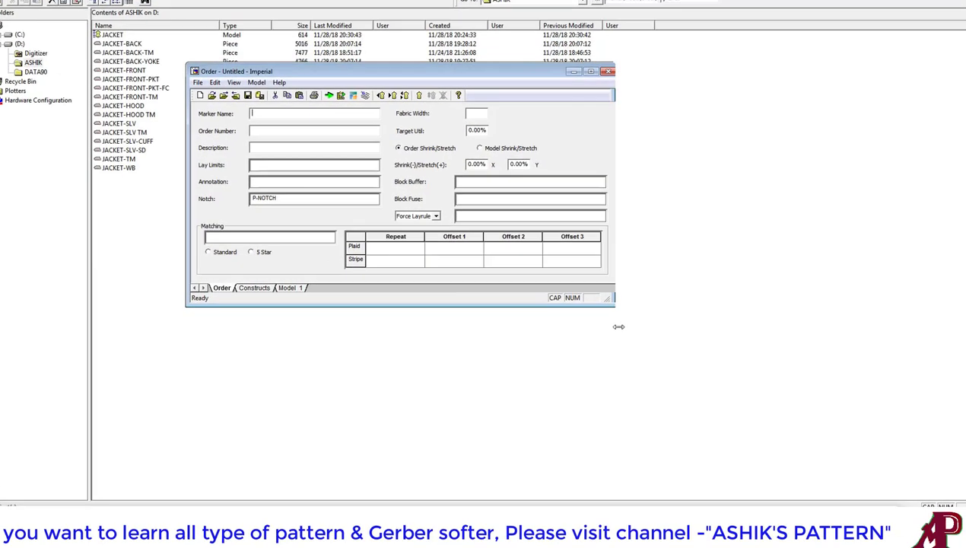
left_click_drag(499, 298, 641, 303)
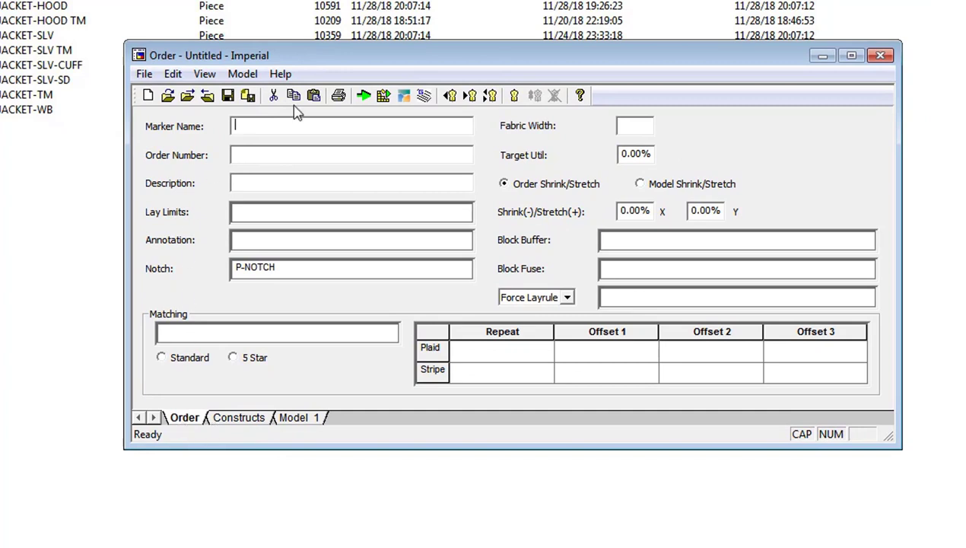
left_click(302, 419)
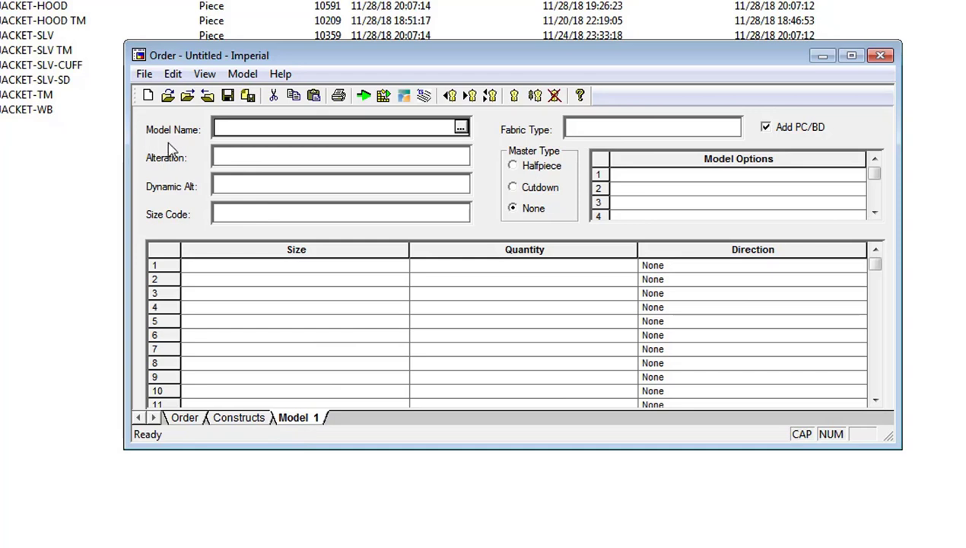
Step: Filter the model Lookup with JACKET* and load the JACKET model into the order
left_click(461, 128)
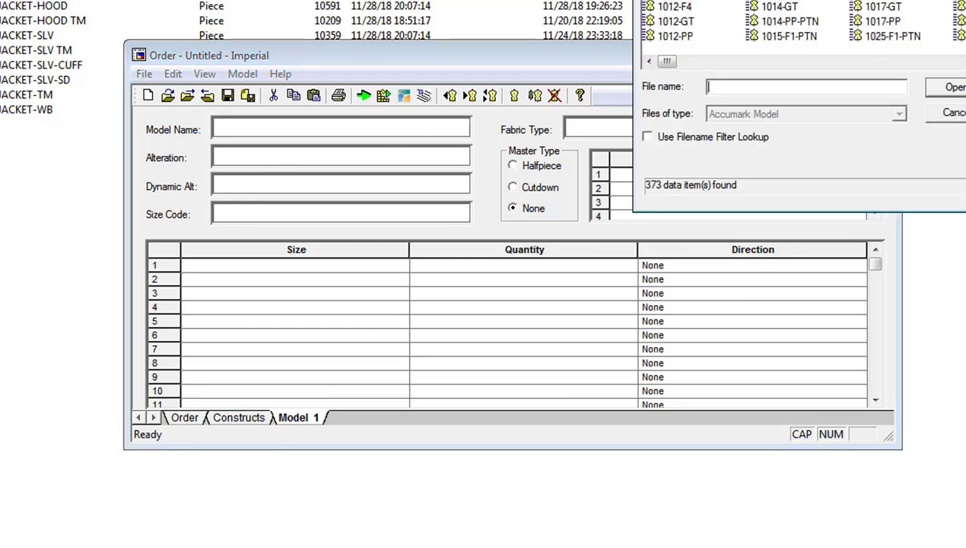
left_click_drag(776, 0, 661, 29)
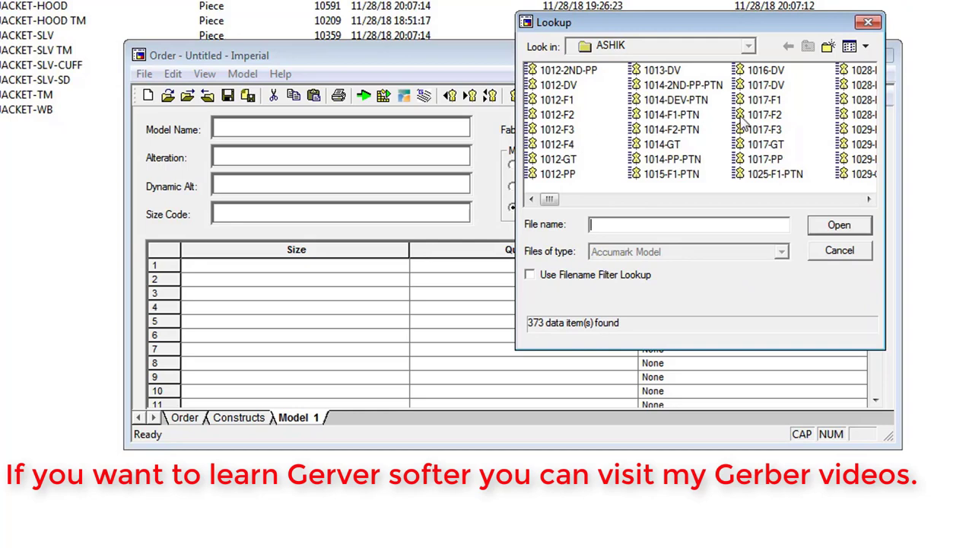
left_click(868, 199)
left_click_drag(868, 199, 868, 199)
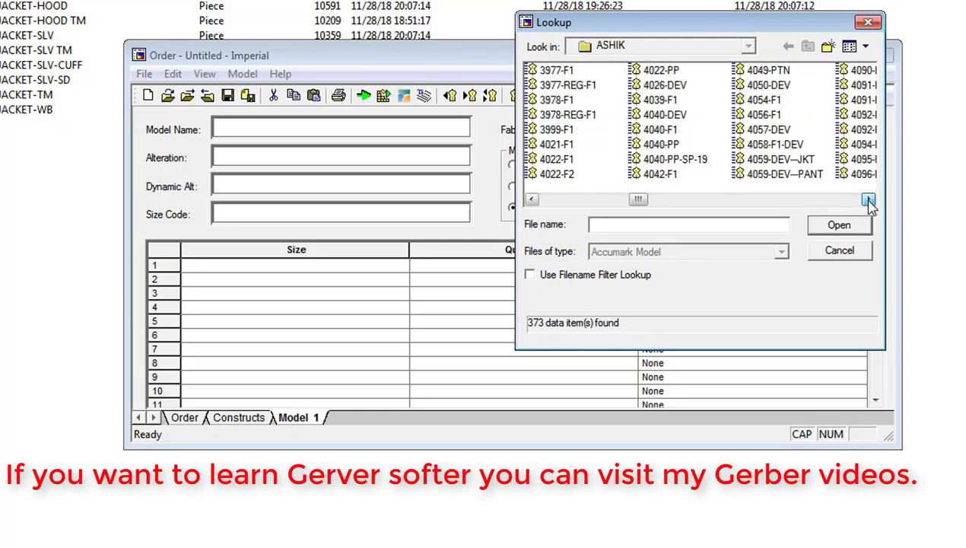
left_click_drag(867, 200, 868, 199)
left_click_drag(660, 200, 549, 200)
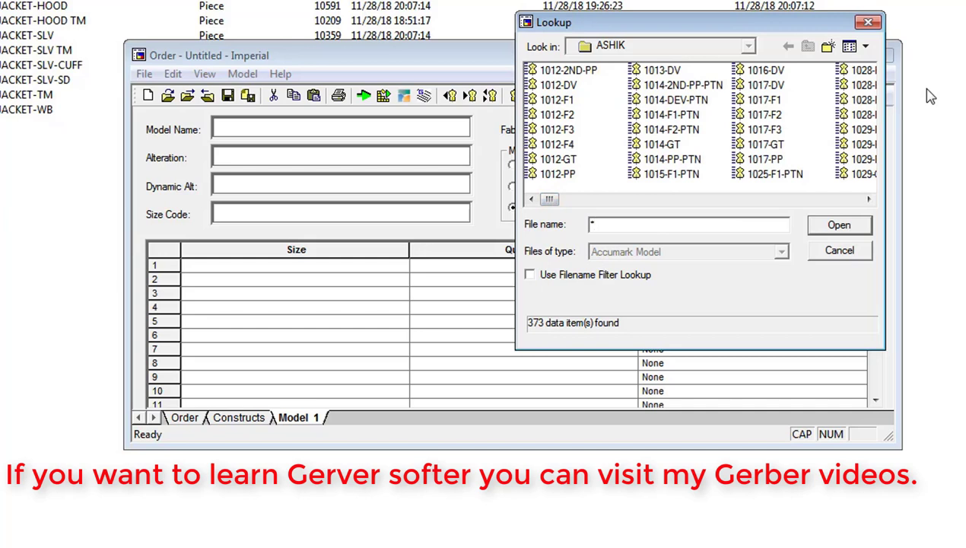
type("JACK")
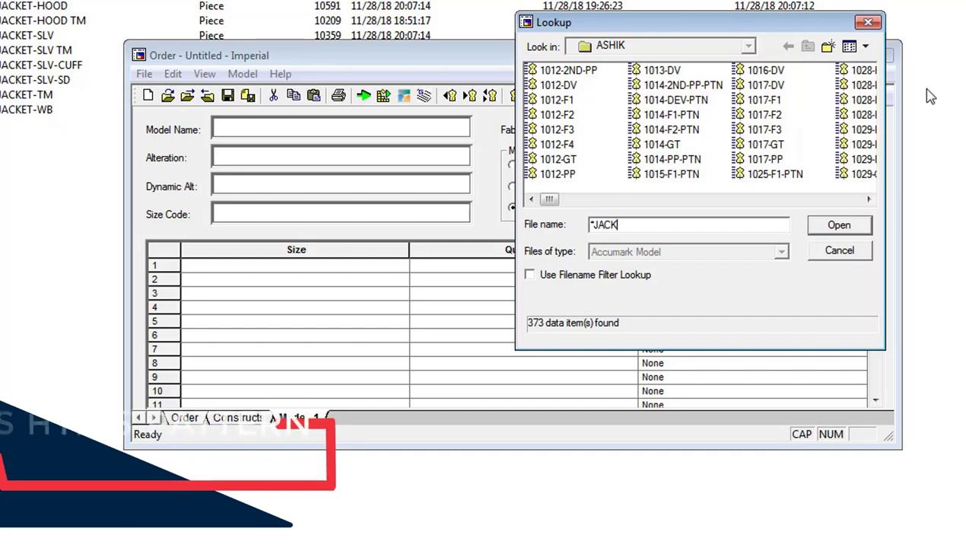
type("ET*")
key("Return")
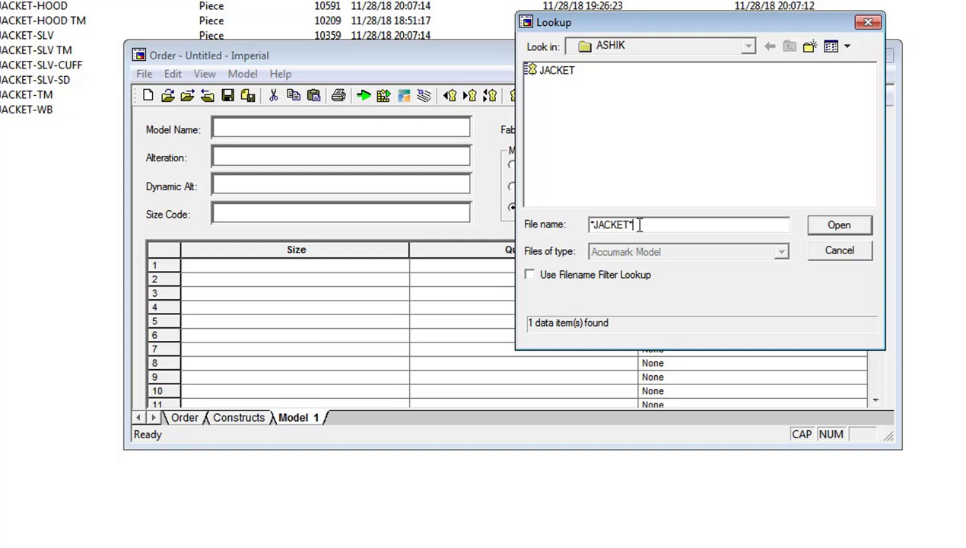
left_click(547, 71)
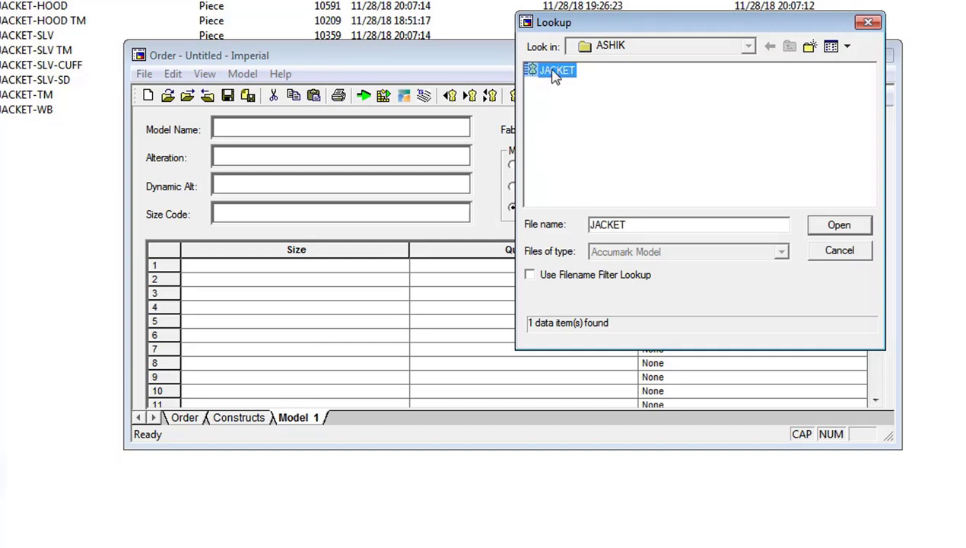
double_click(626, 223)
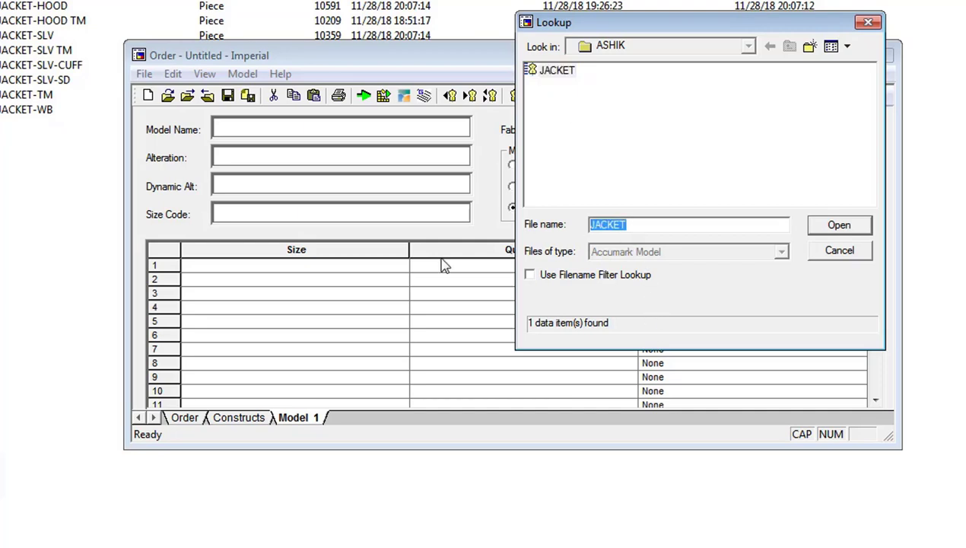
left_click(855, 222)
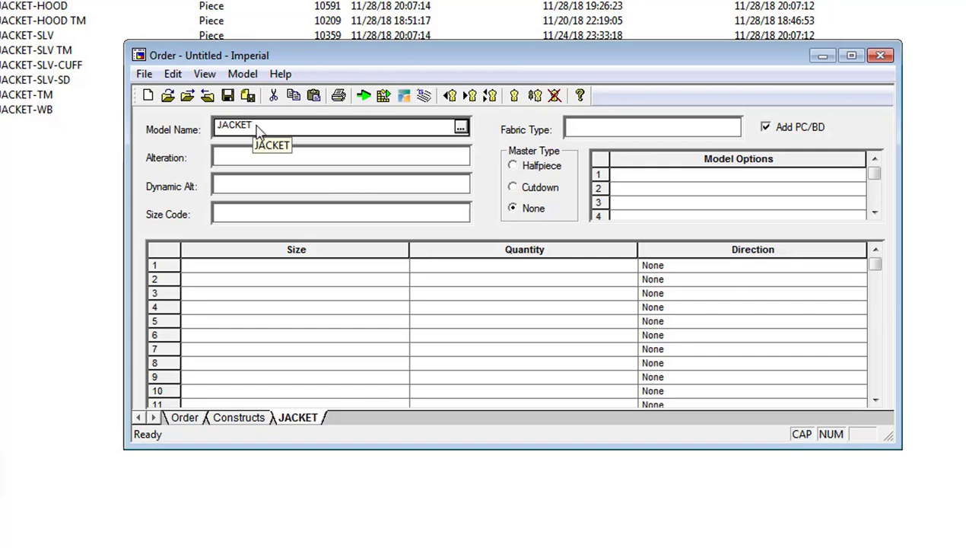
Step: Add all seven sizes, XS through XXXL, to the JACKET size grid via the Sizes dialog
left_click(184, 418)
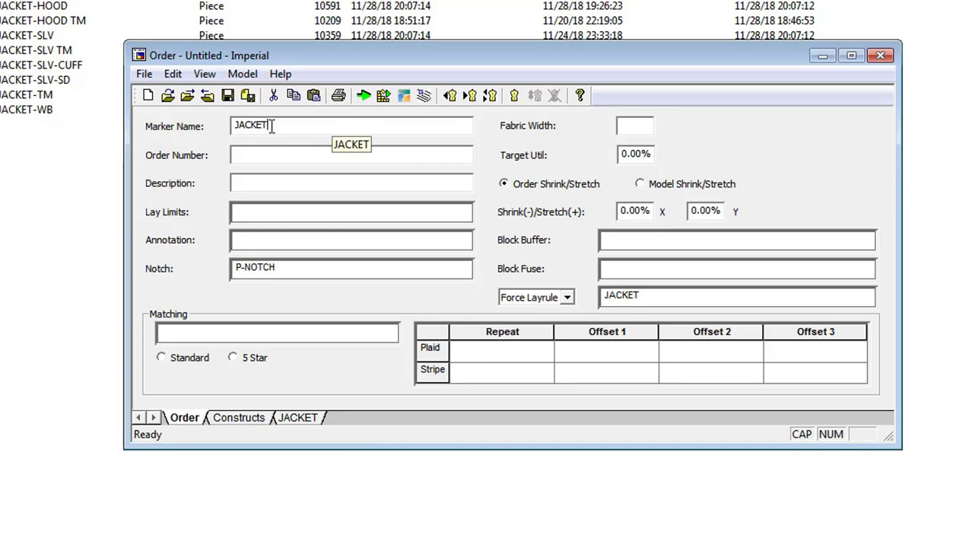
left_click(307, 416)
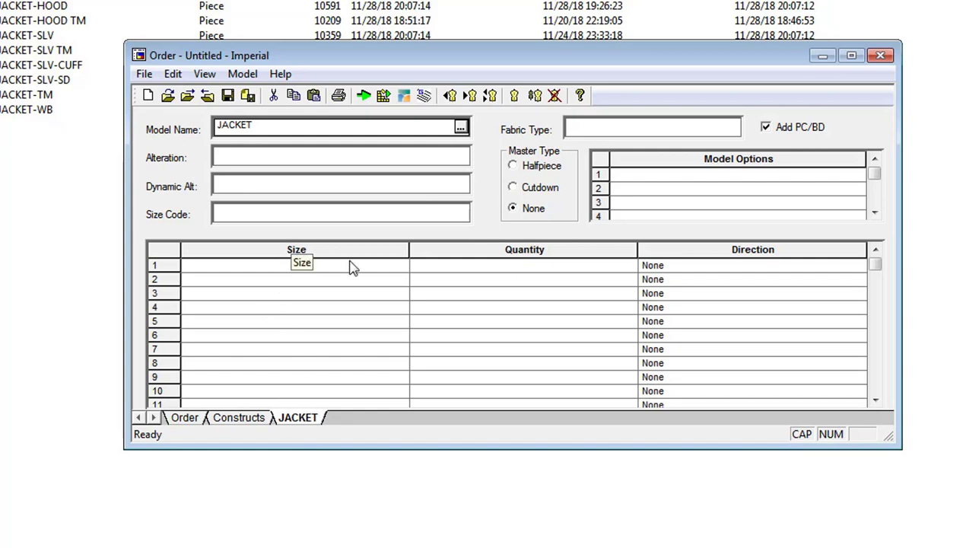
left_click(402, 266)
left_click(403, 265)
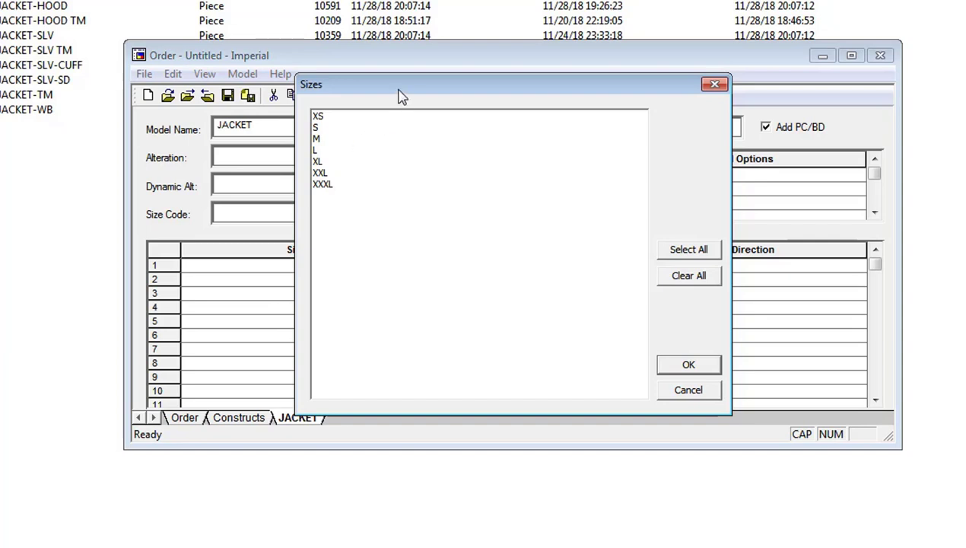
left_click_drag(398, 89, 478, 78)
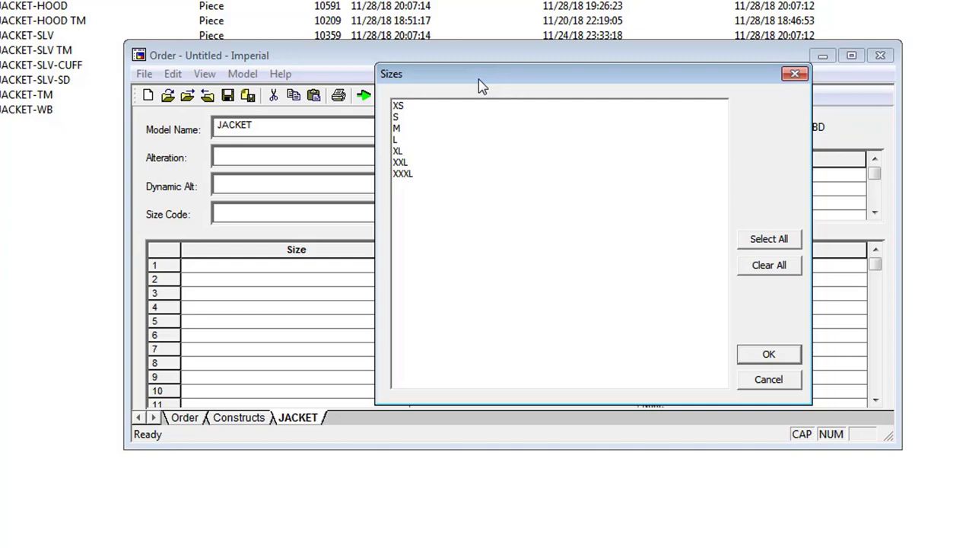
left_click(397, 108)
left_click(401, 175, "shift")
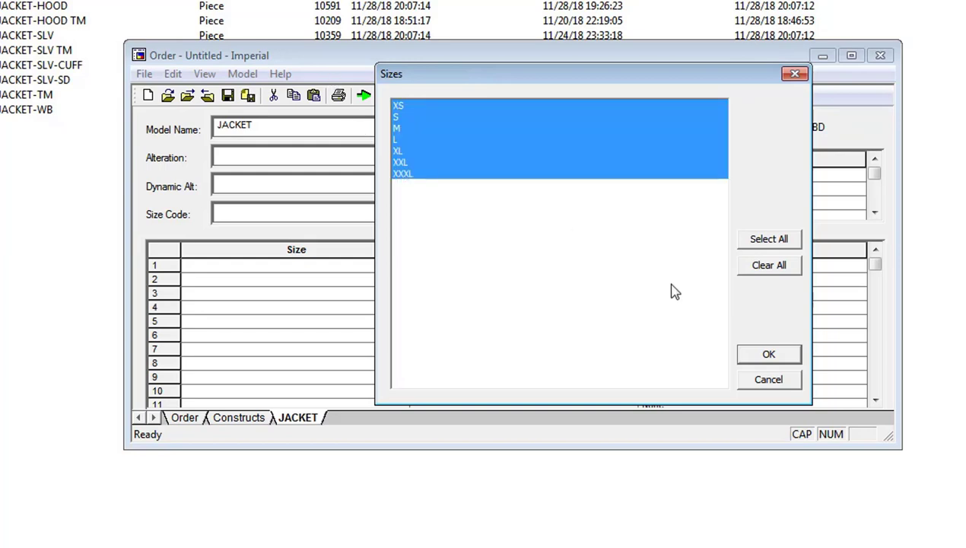
left_click(775, 351)
Step: Narrow the Size column and enter quantities XS 1, S 2, M 3, L 2, XL 1, XXL 1, XXXL 0
left_click_drag(409, 249, 238, 250)
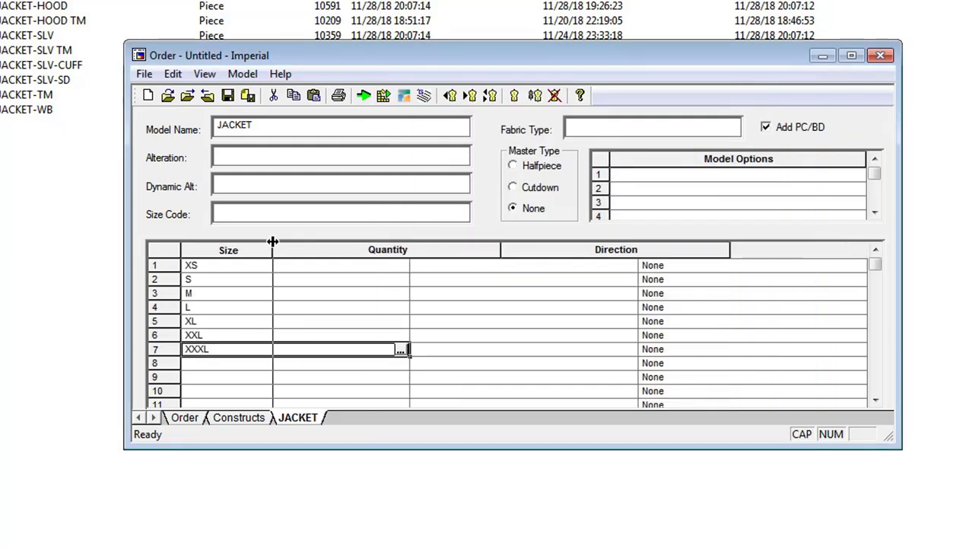
left_click(278, 279)
left_click(282, 266)
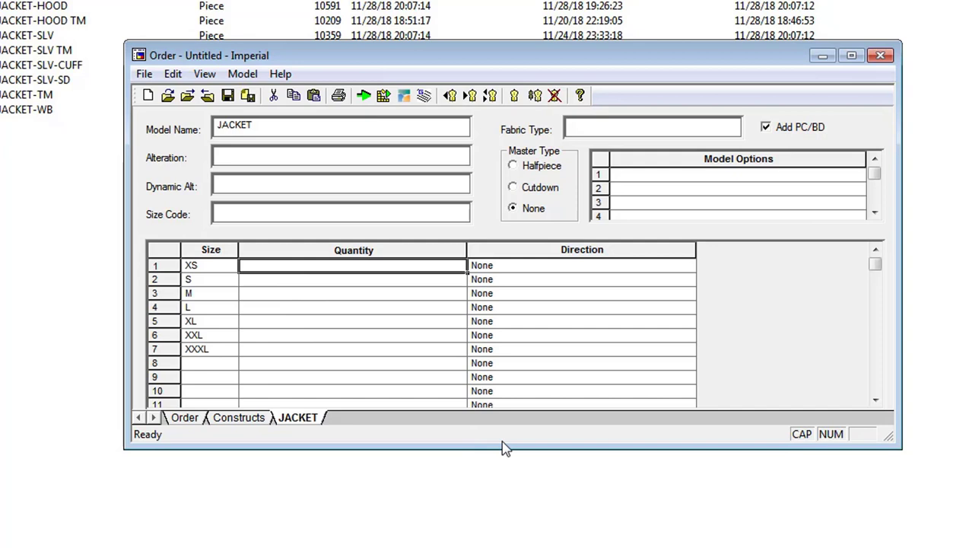
type("1")
key("Return")
type("2")
key("Return")
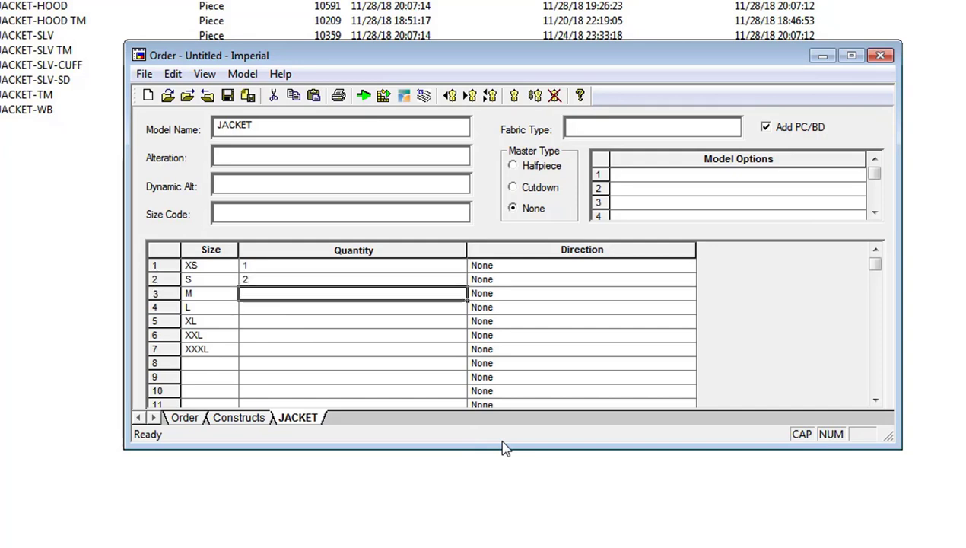
type("3")
key("Return")
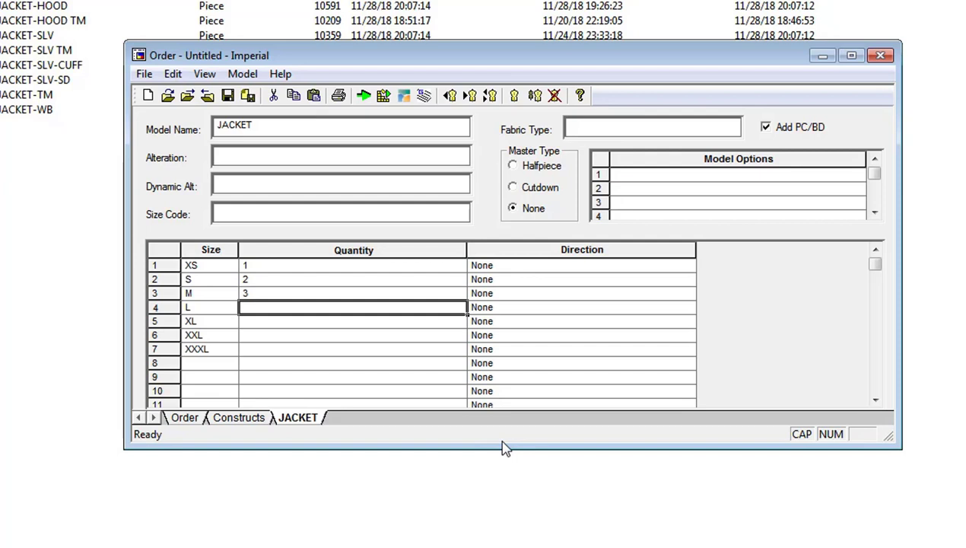
type("2")
key("Return")
key("Return")
type("1")
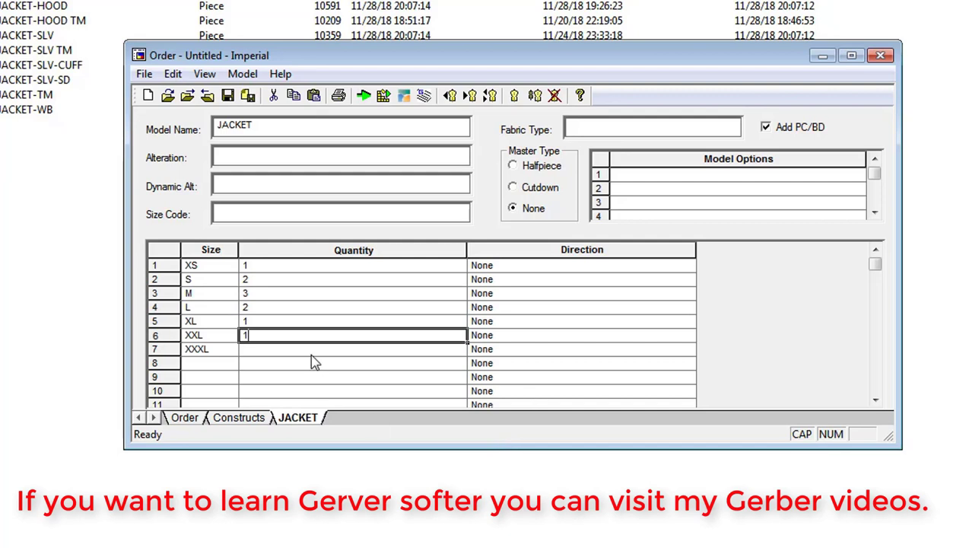
key("Return")
type("0")
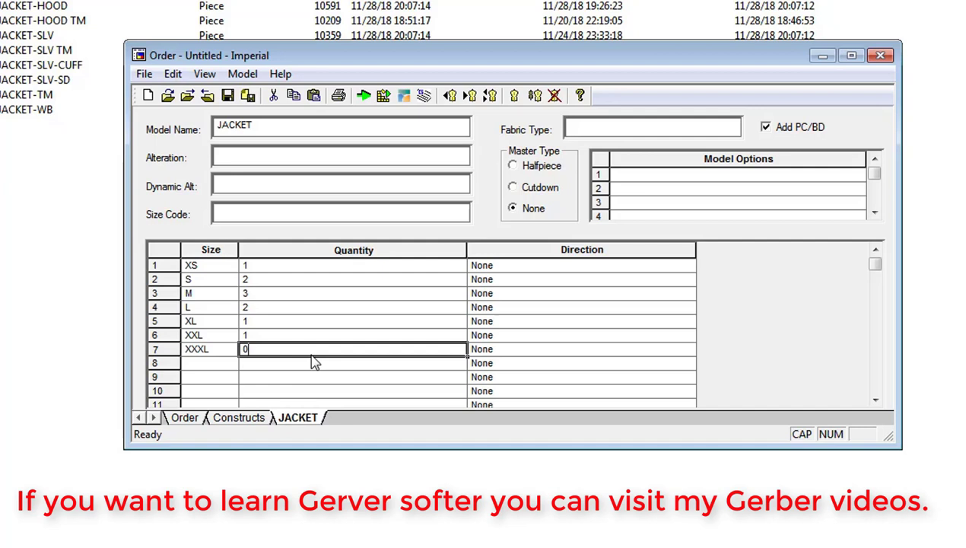
left_click(628, 129)
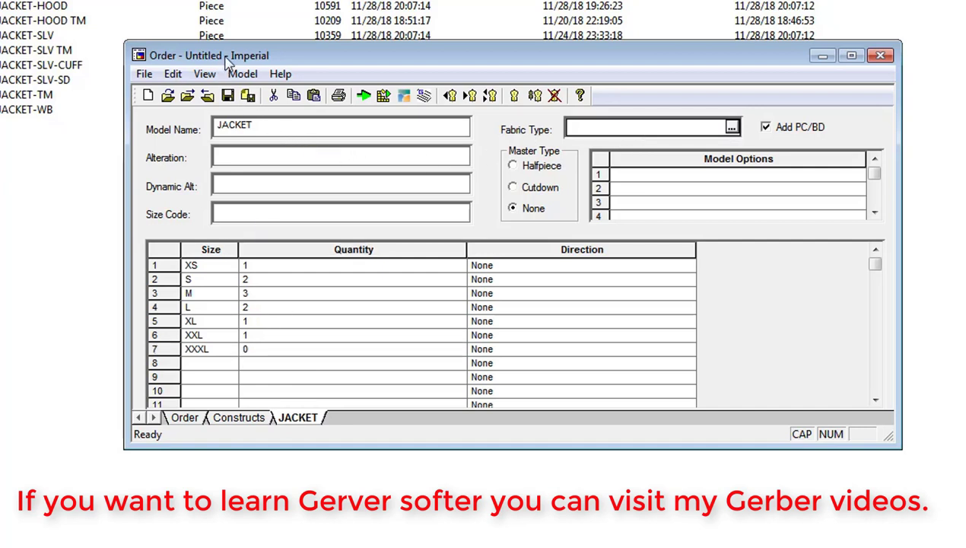
left_click_drag(227, 60, 236, 57)
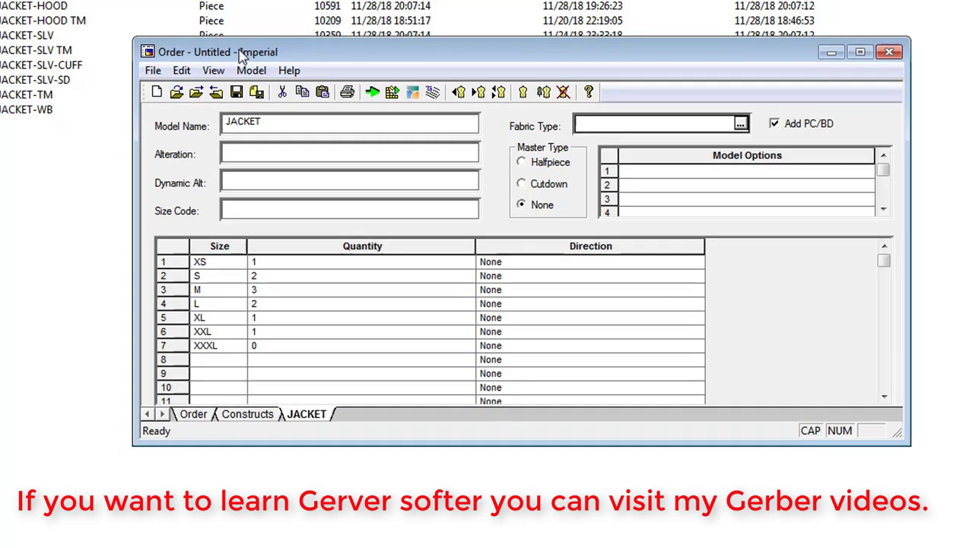
Step: Set the order's fabric type to A
left_click(740, 124)
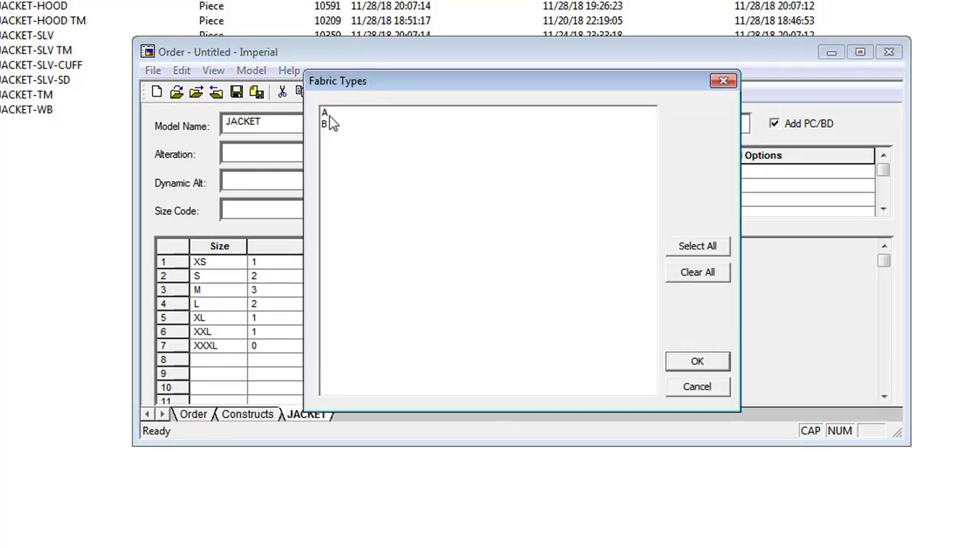
left_click(329, 114)
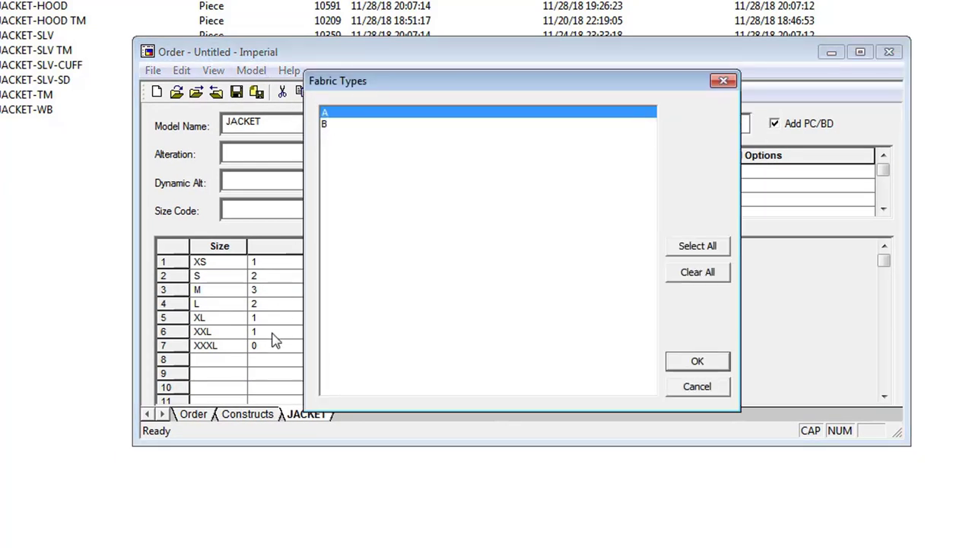
left_click(692, 363)
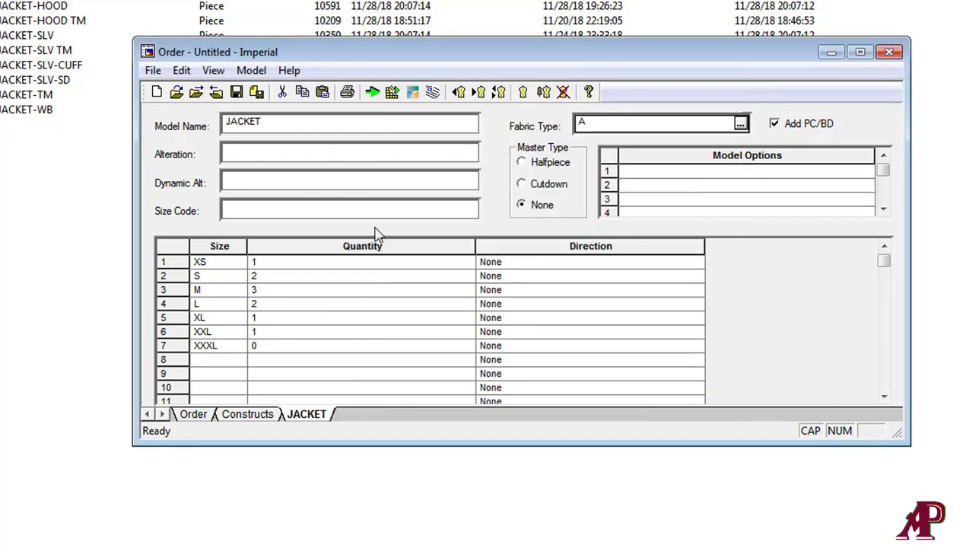
Step: Enter a fabric width of 56.00 on the order settings sheet
left_click(202, 415)
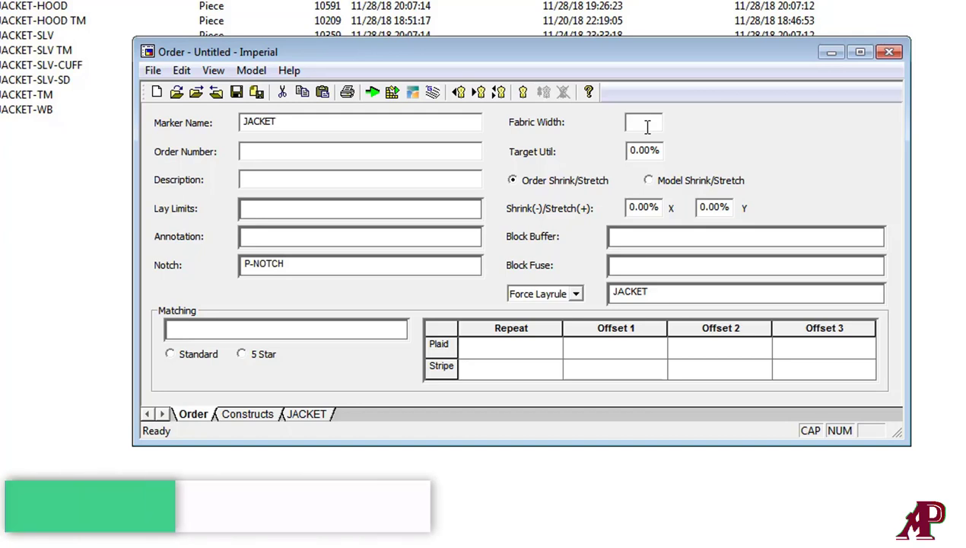
left_click(327, 416)
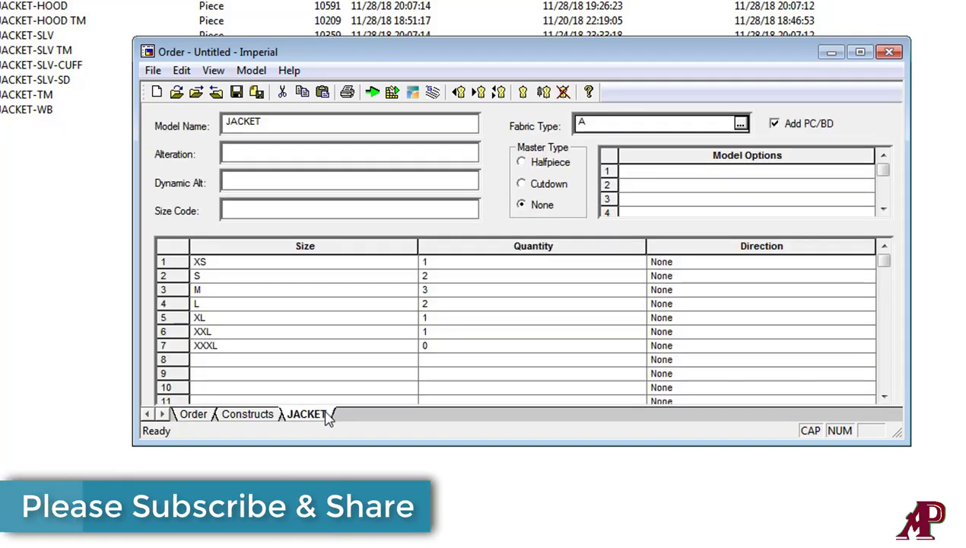
left_click(195, 415)
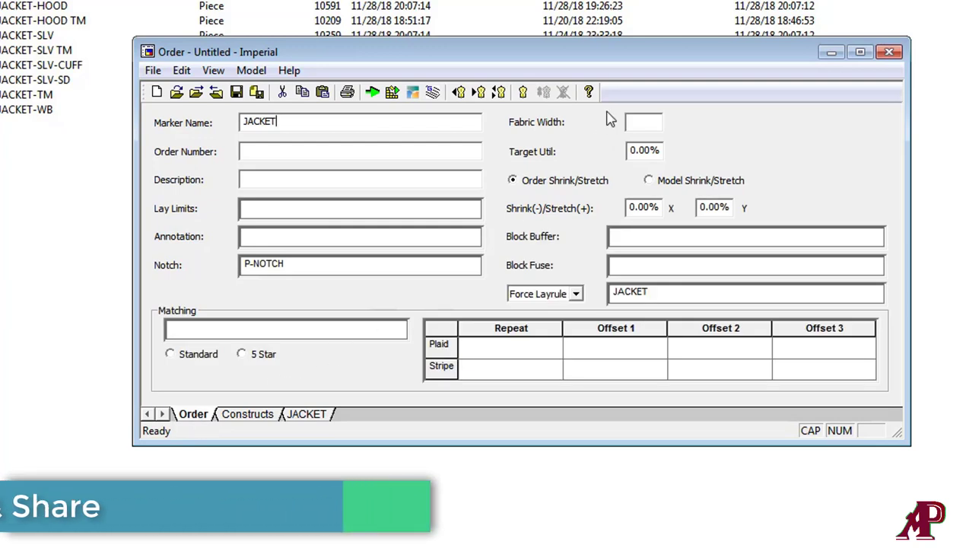
left_click(634, 124)
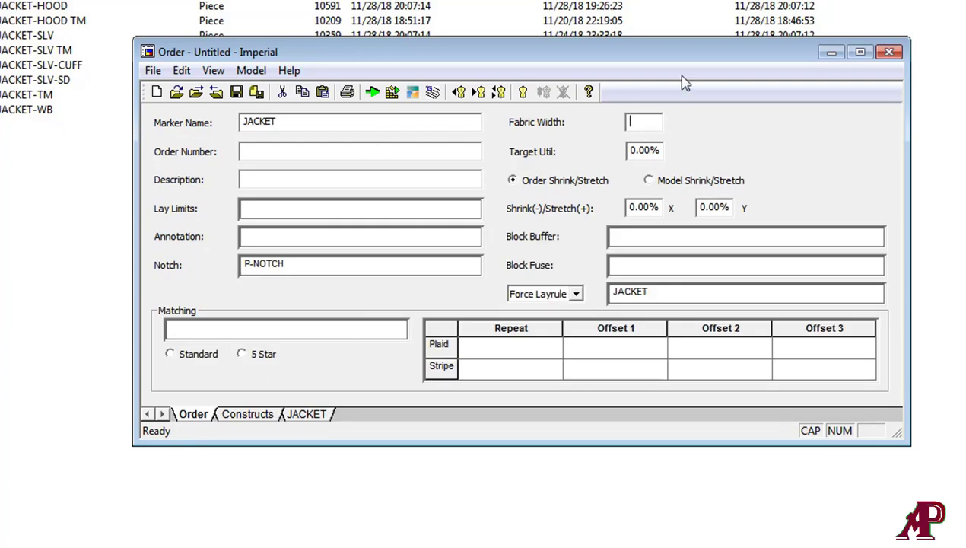
type("5")
type("6")
left_click(464, 237)
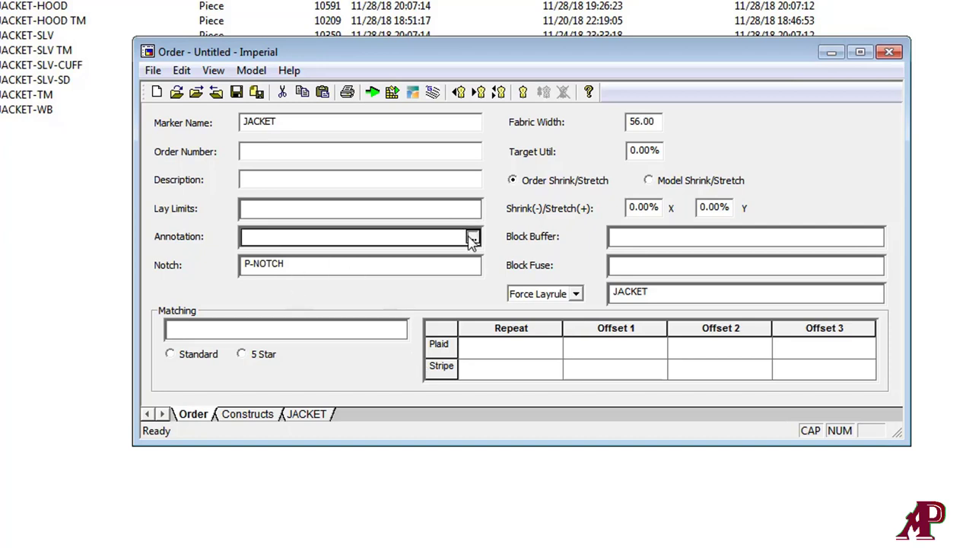
left_click(472, 238)
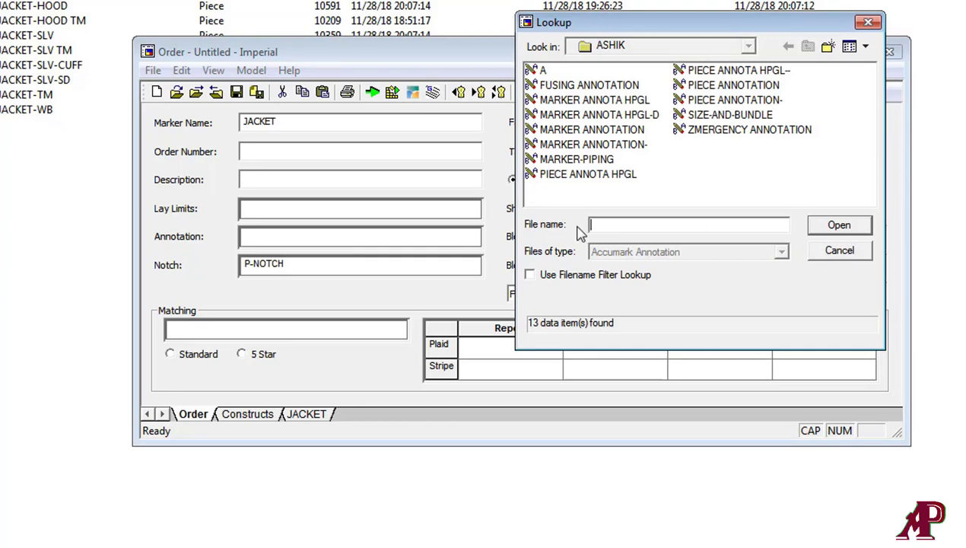
Step: Choose MARKER ANNOTATION as the order's annotation file in the Lookup dialog
left_click(594, 131)
left_click(589, 102)
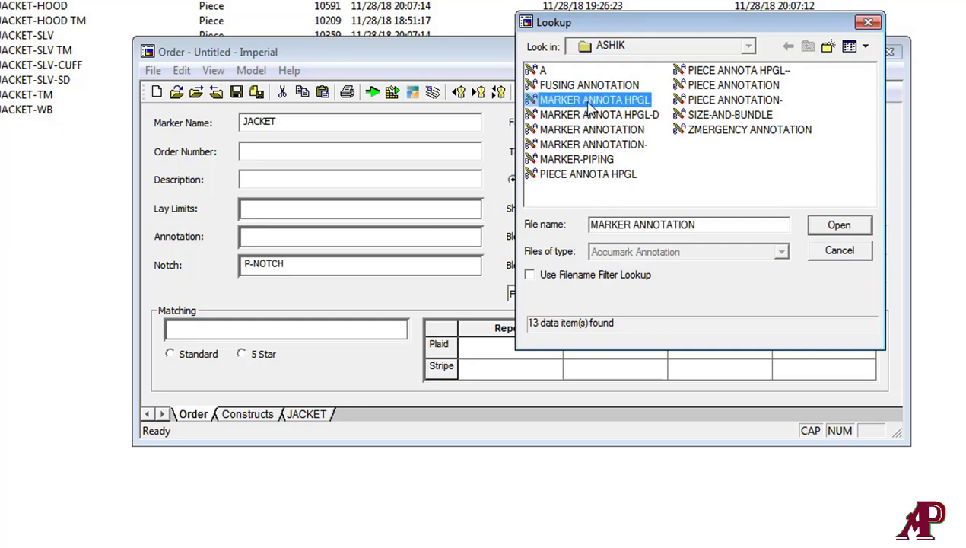
left_click(593, 87)
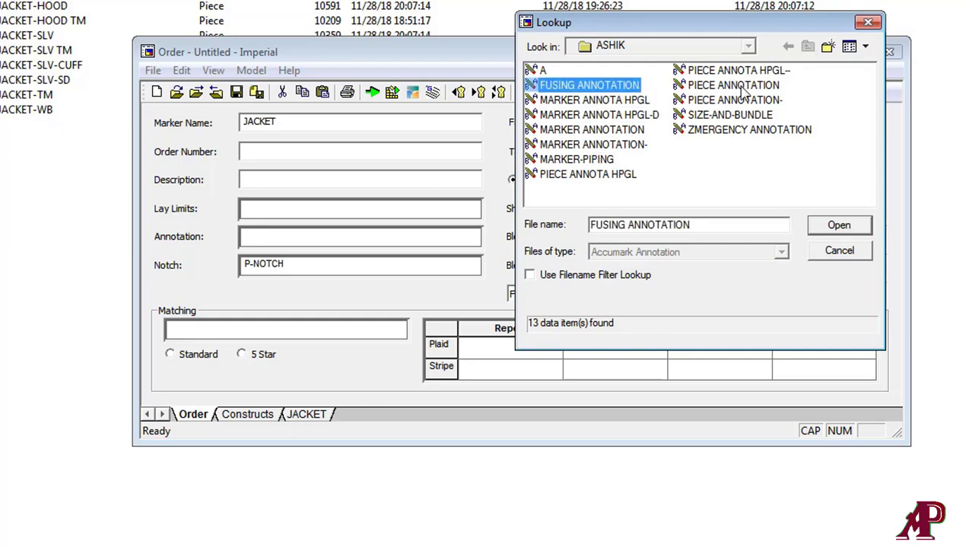
left_click(623, 134)
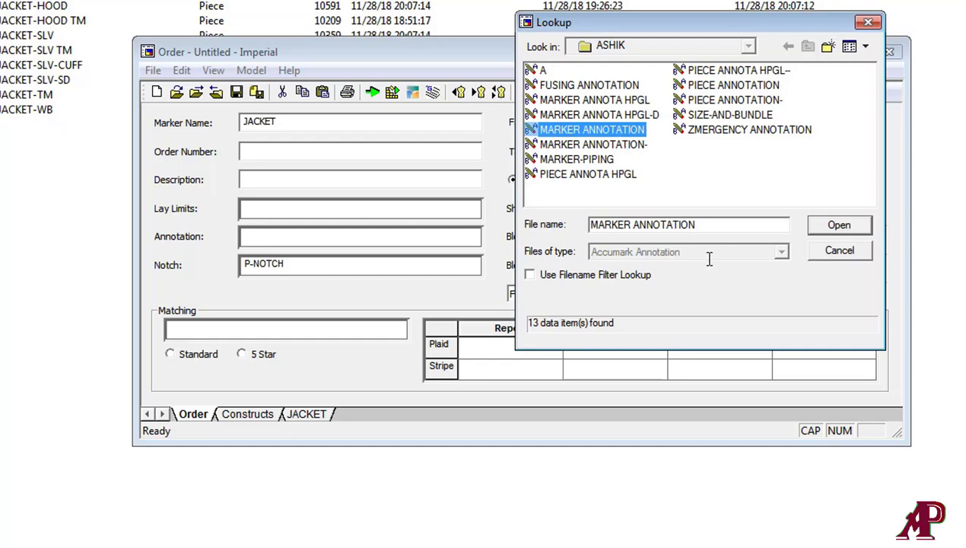
left_click(821, 224)
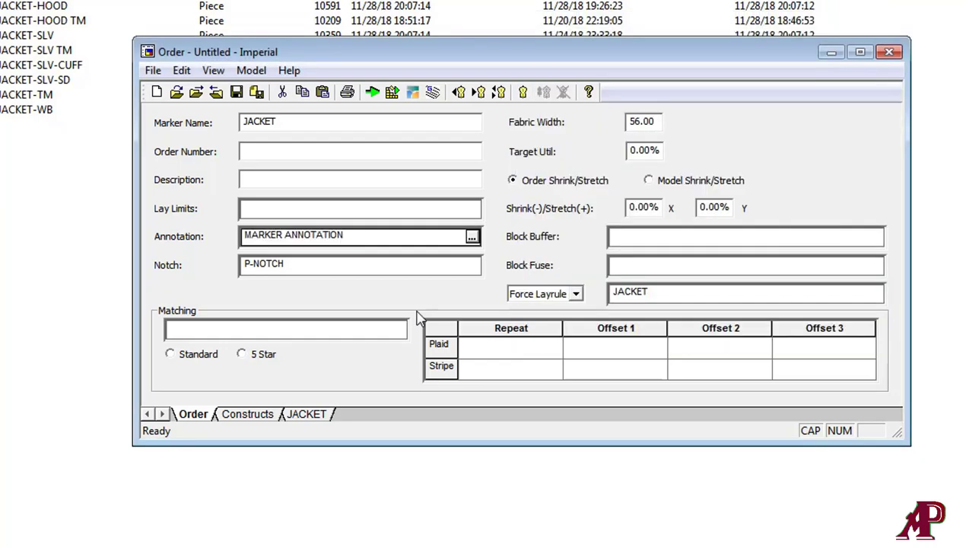
left_click(470, 209)
left_click(471, 208)
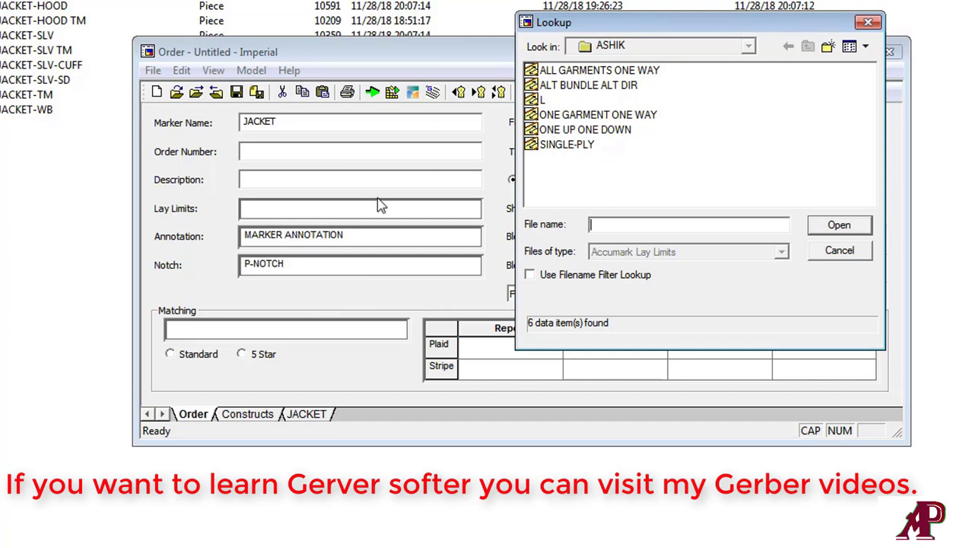
Step: Compare the lay-limit options and apply ALT BUNDLE ALT DIR to the order
left_click(559, 115)
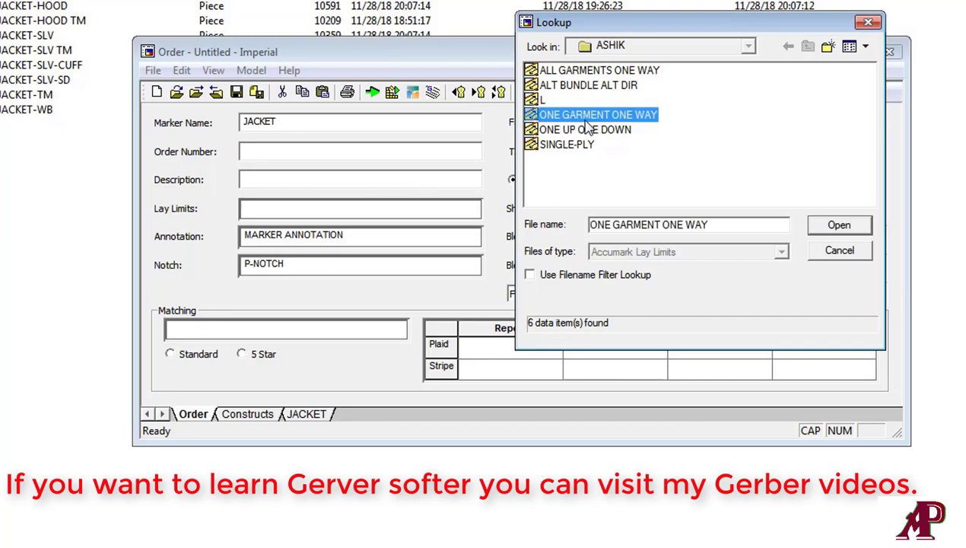
left_click(600, 73)
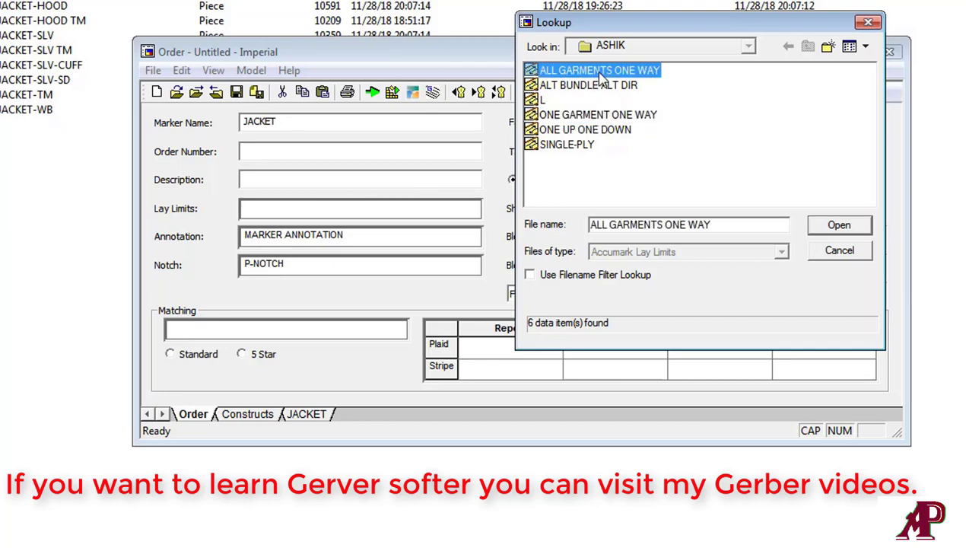
left_click(601, 87)
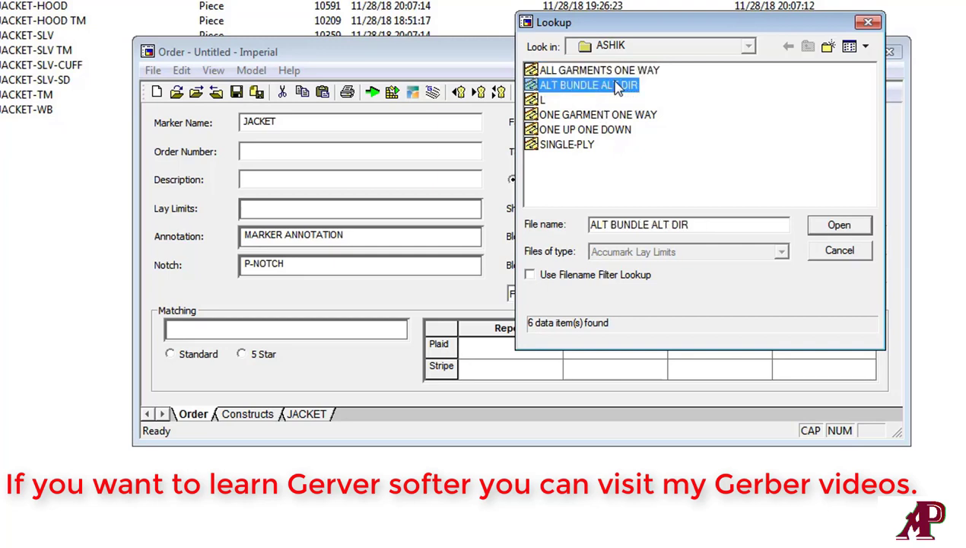
left_click(620, 116)
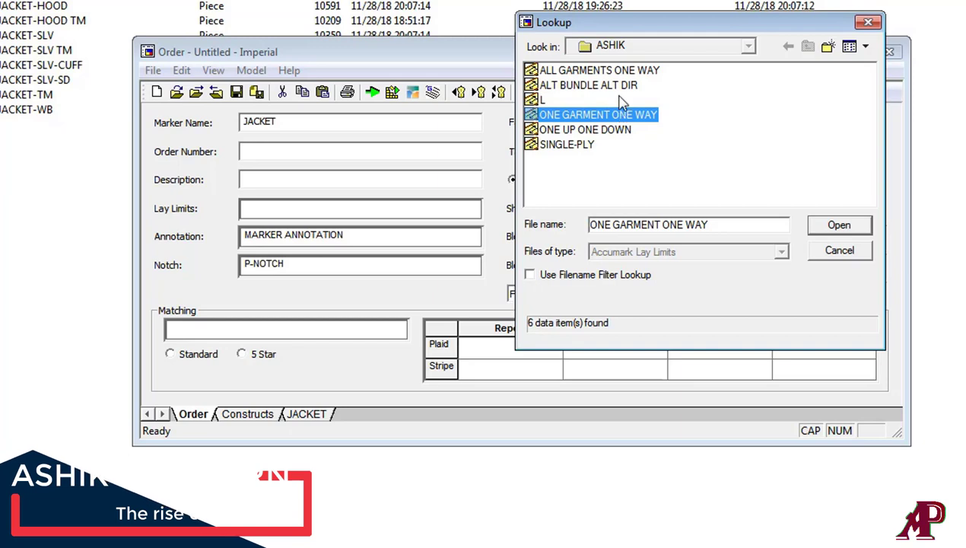
left_click(620, 72)
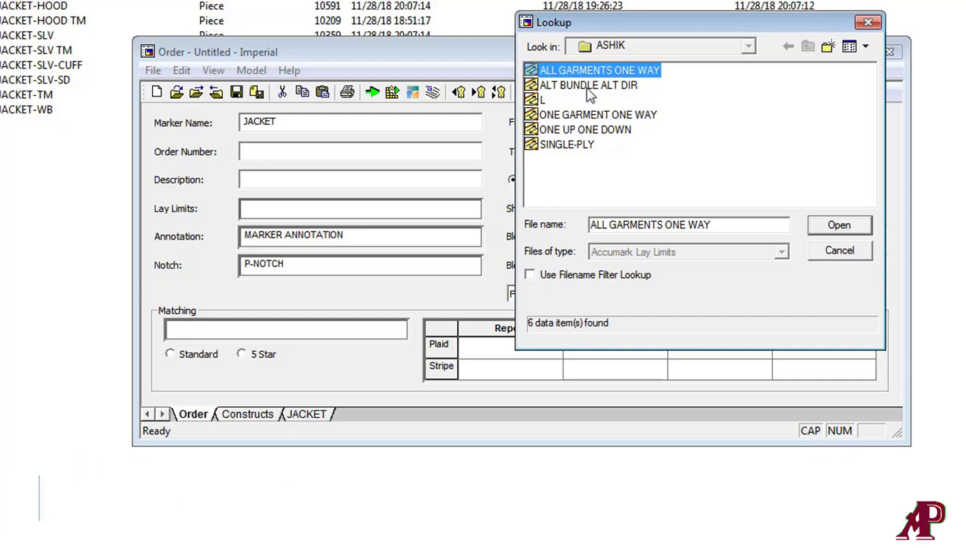
left_click(588, 87)
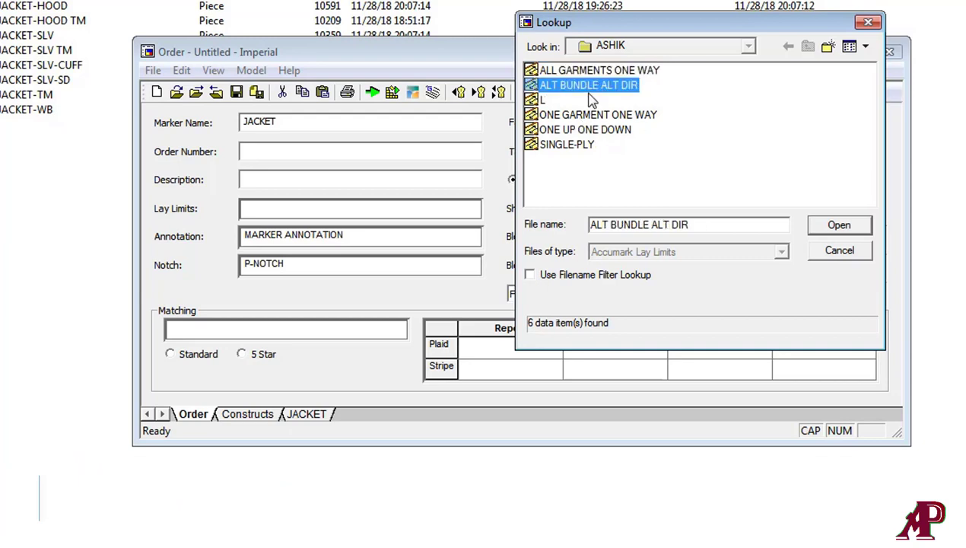
left_click(837, 225)
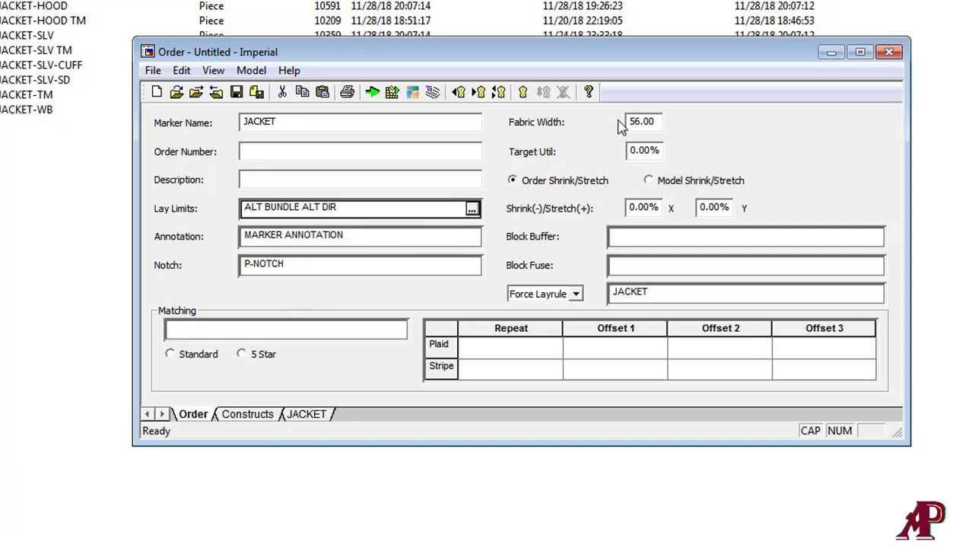
Step: Complete the Marker Name as JACKET-COST-BODY-A-FW56 and select the text to verify it
left_click(292, 123)
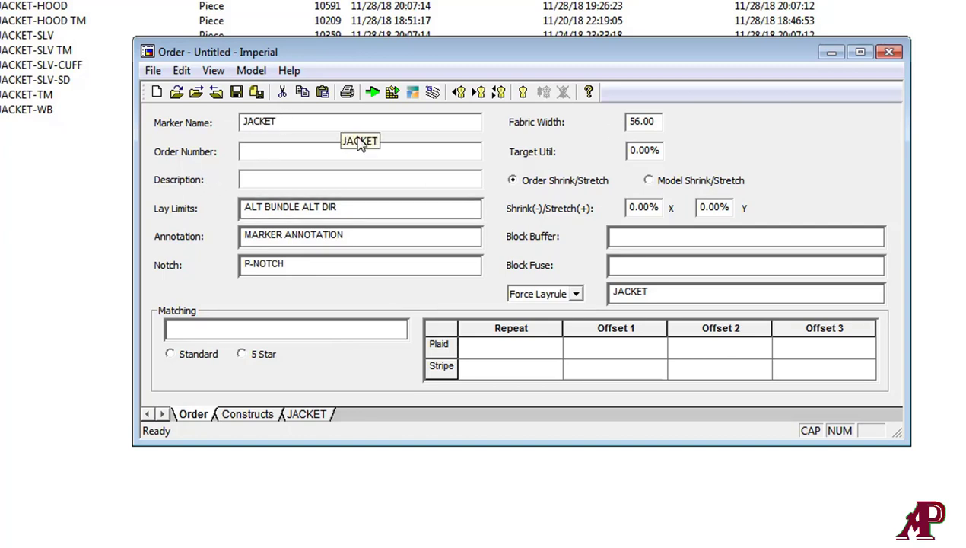
type("-")
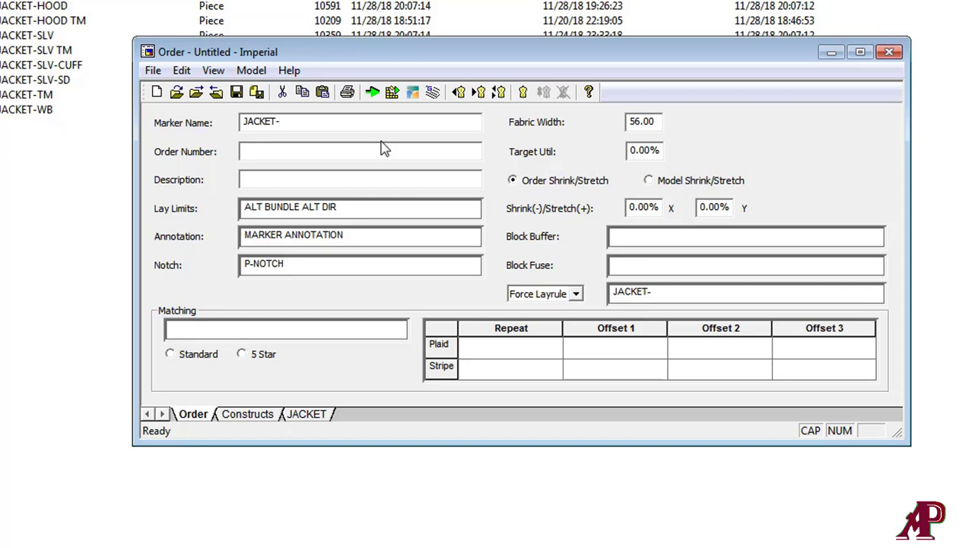
type("COST-BO")
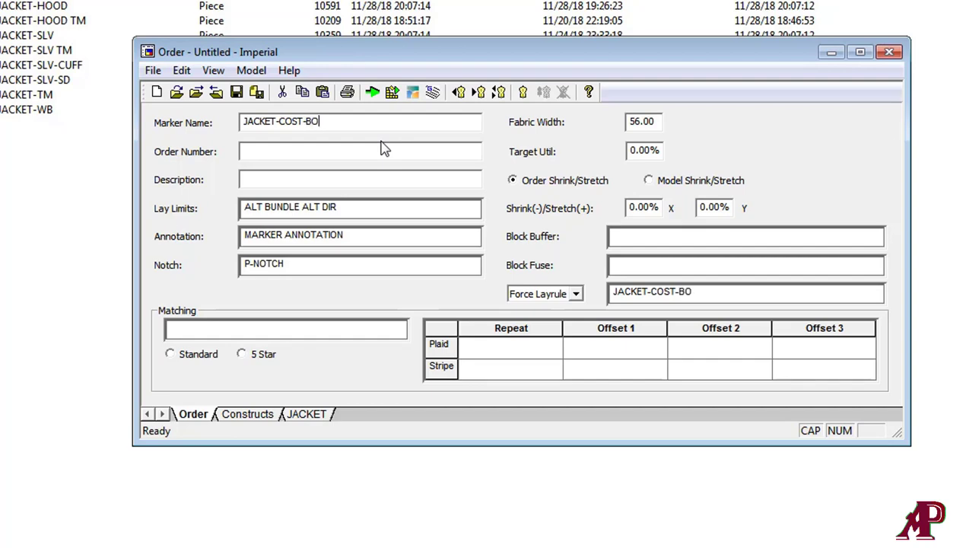
type("DY")
type("-")
type("A")
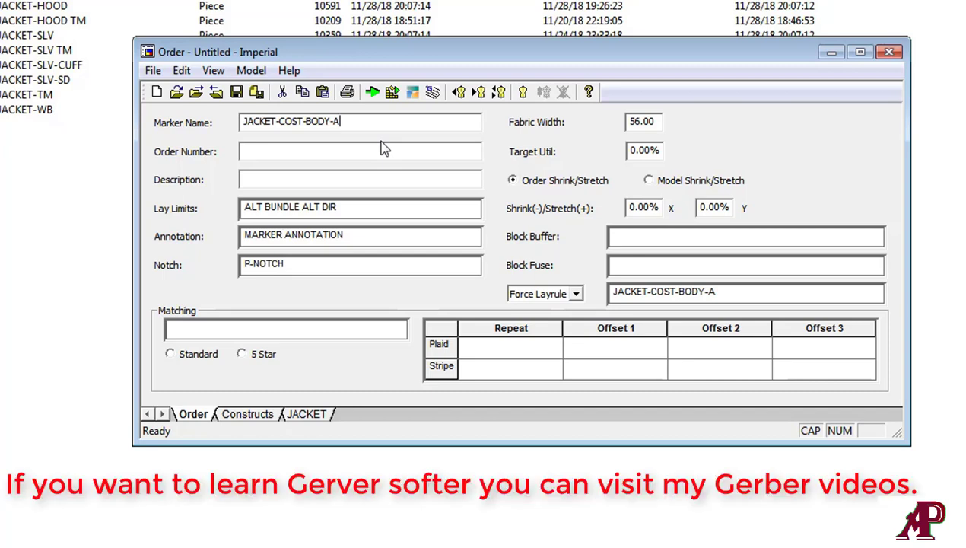
type("-F")
type("W56")
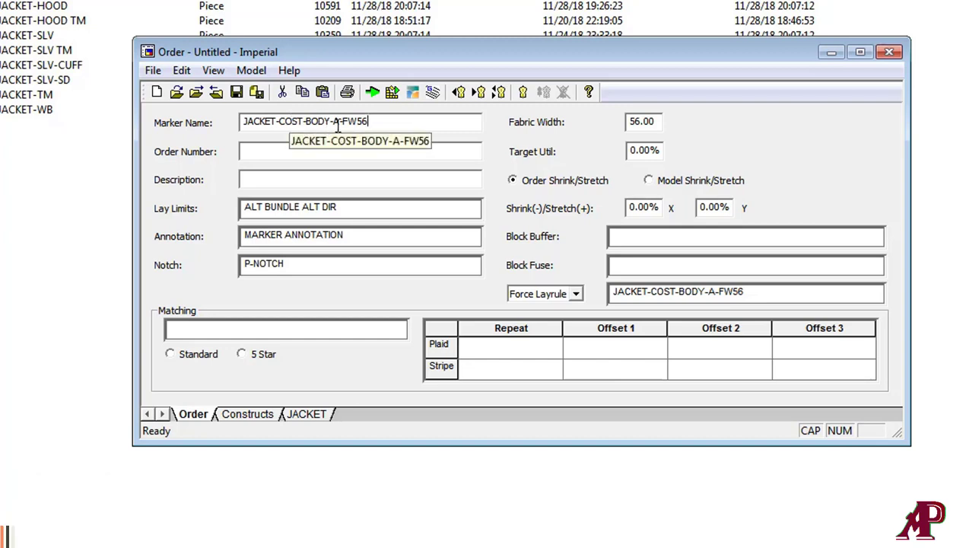
double_click(335, 122)
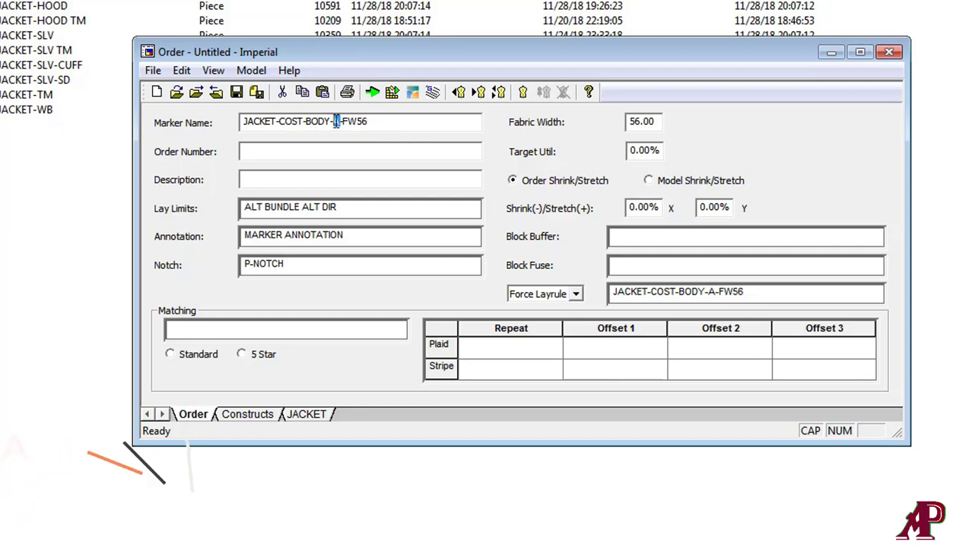
left_click(381, 126)
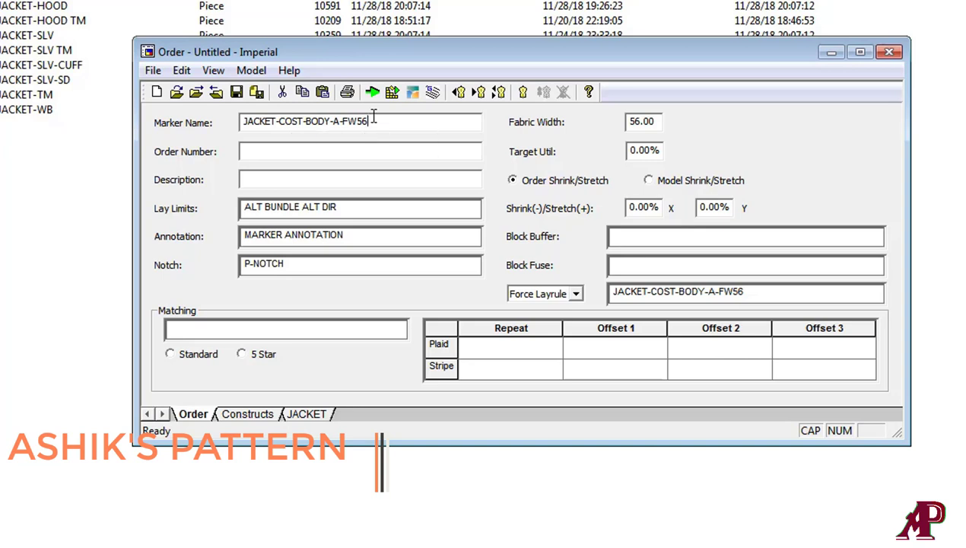
left_click_drag(370, 118, 220, 114)
left_click(384, 122)
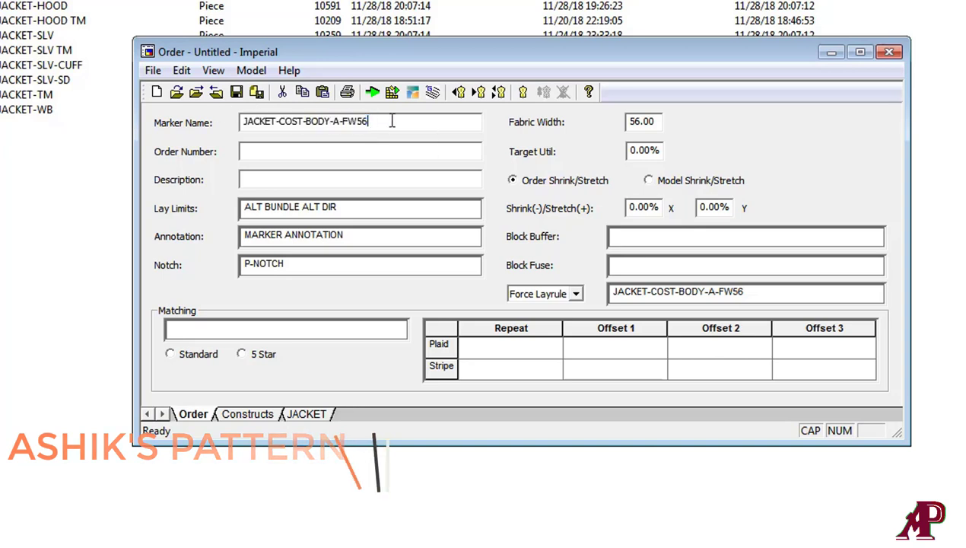
left_click_drag(369, 121, 227, 125)
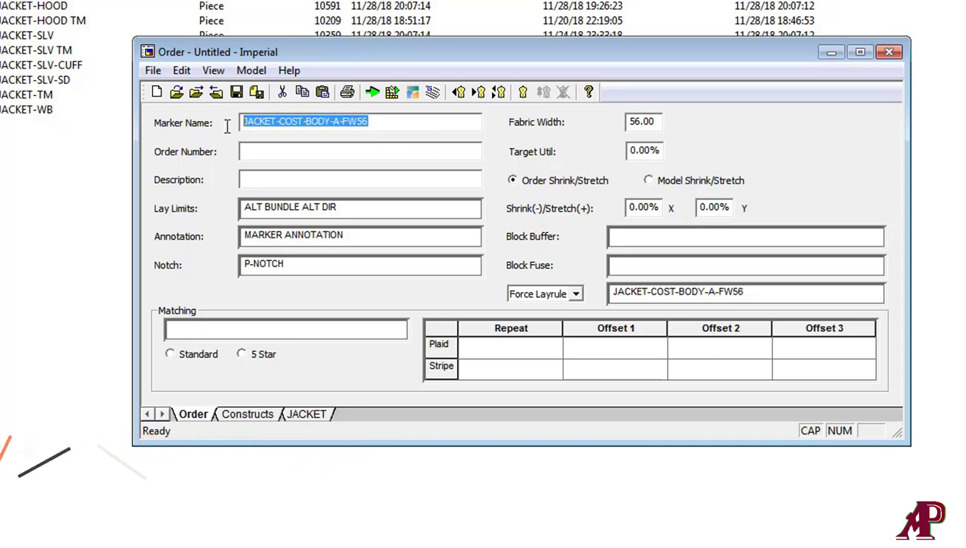
left_click(388, 123)
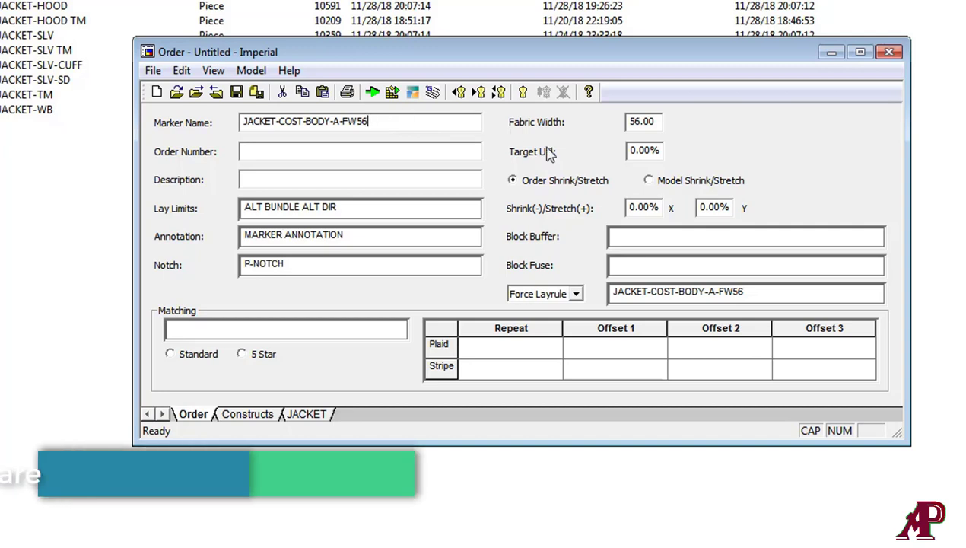
left_click(754, 242)
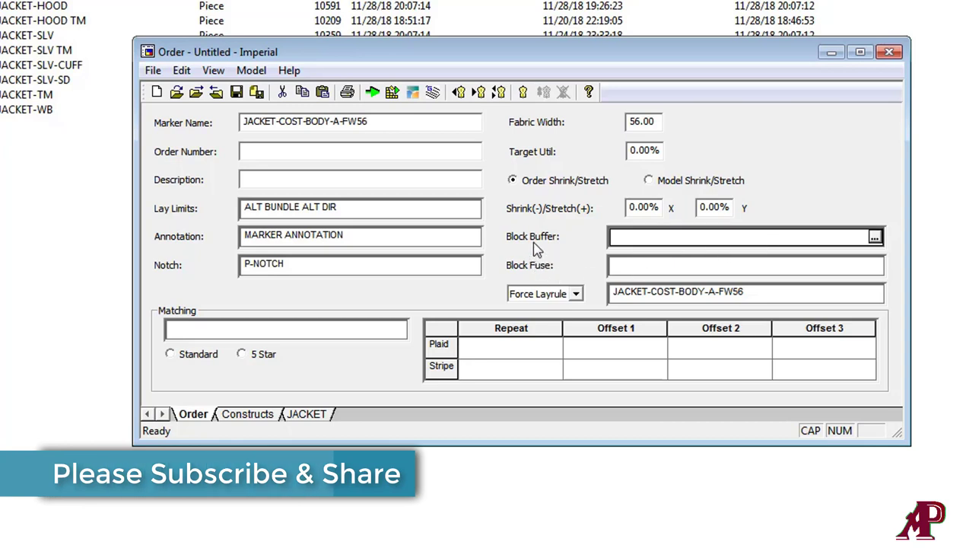
left_click(875, 237)
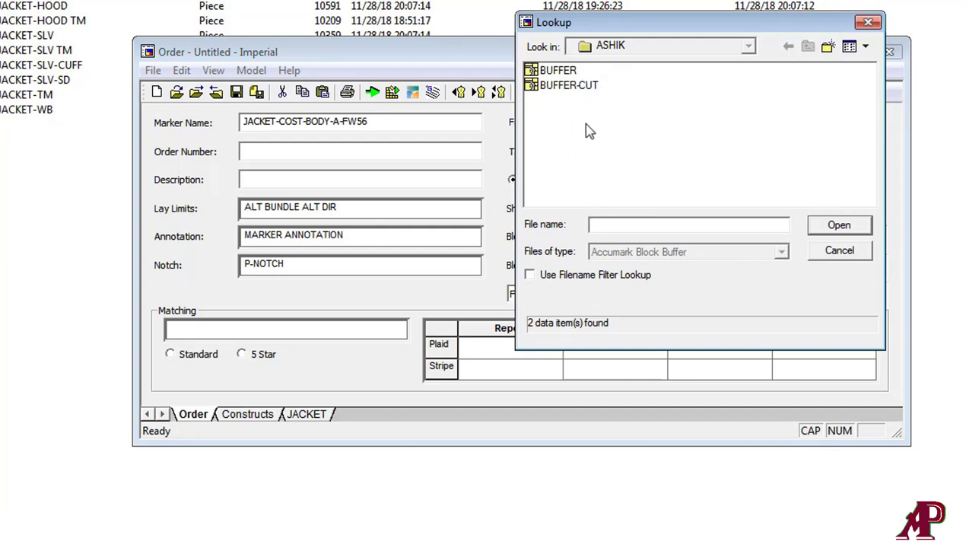
left_click(564, 72)
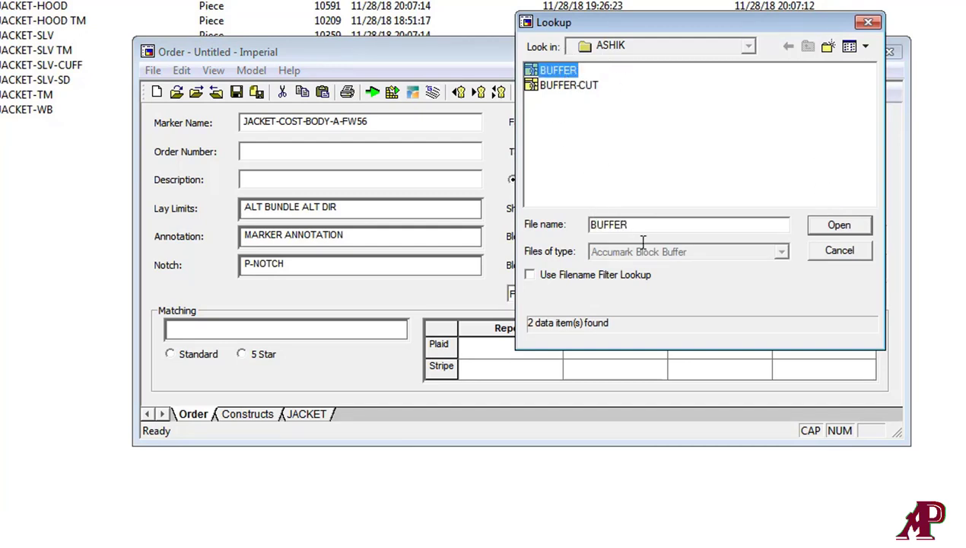
left_click(838, 226)
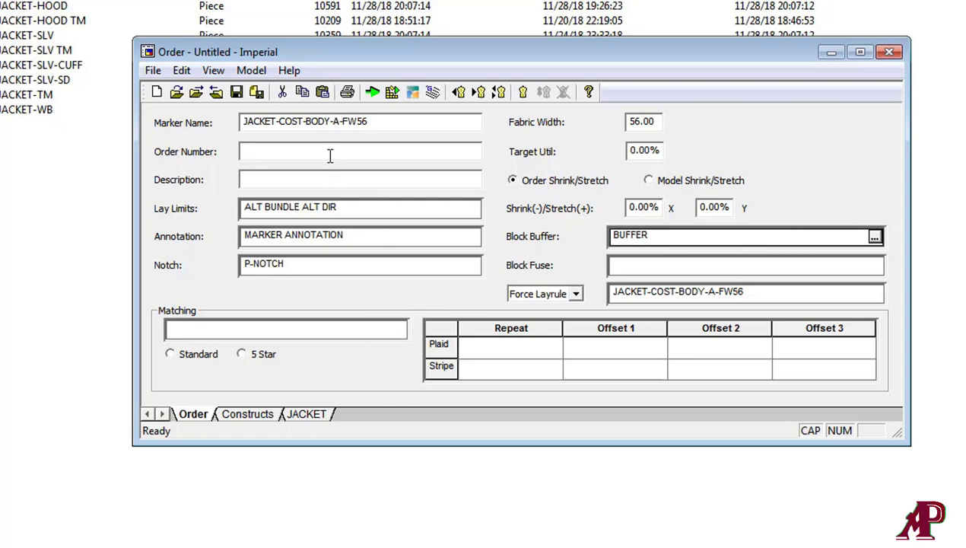
left_click(650, 238)
key("shift+Home")
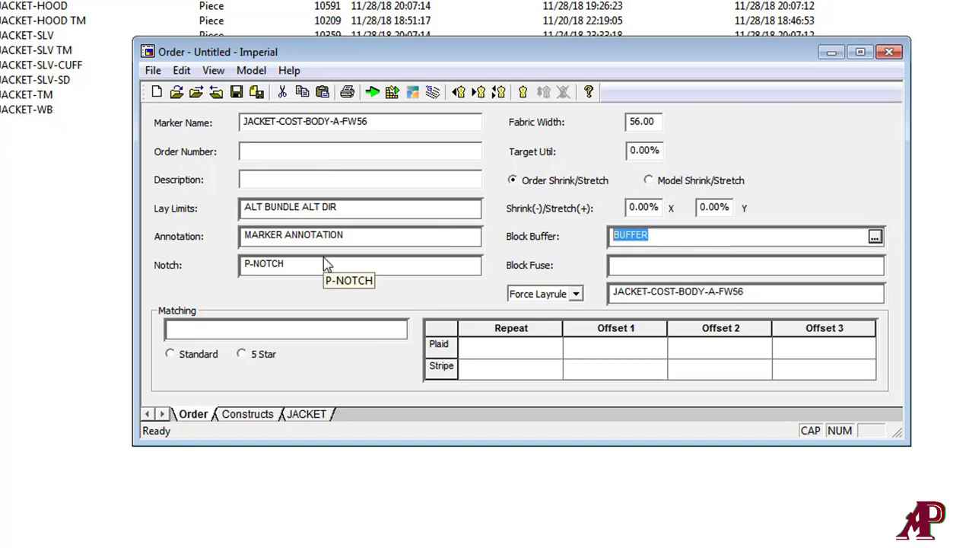
key("Delete")
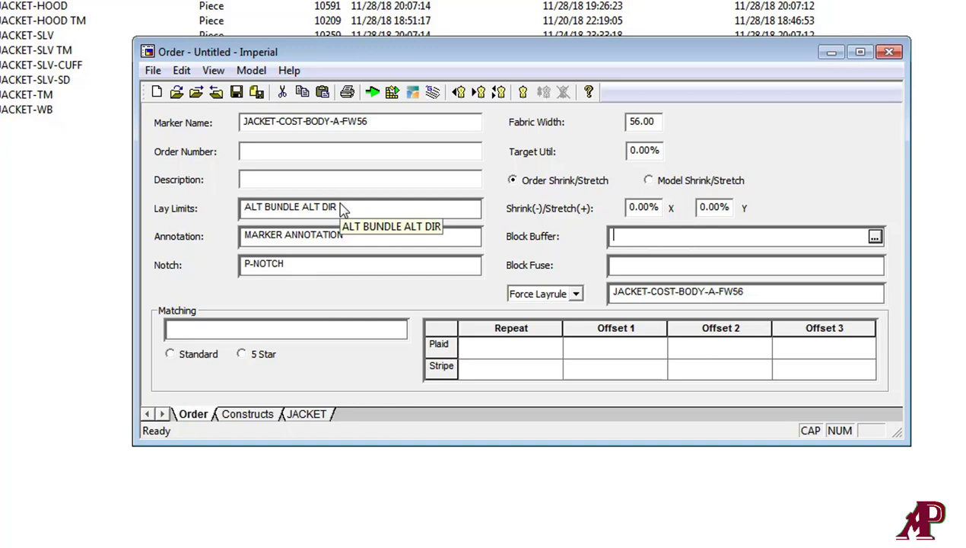
Step: Review the plaid/stripe repeat and offset settings, then show the JACKET size grid (XS 1 through XXXL 0)
left_click(530, 353)
left_click(532, 368)
left_click(592, 349)
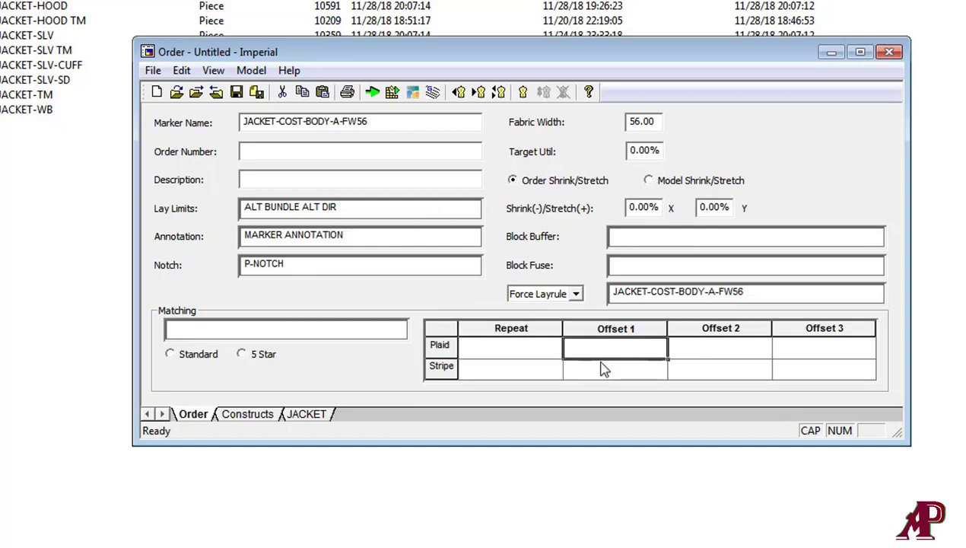
left_click(604, 367)
left_click(702, 347)
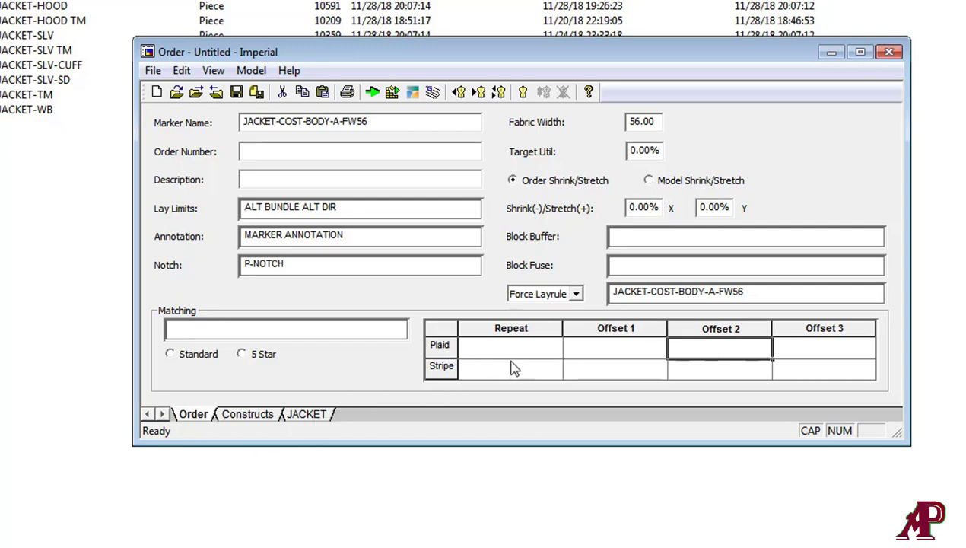
left_click(311, 414)
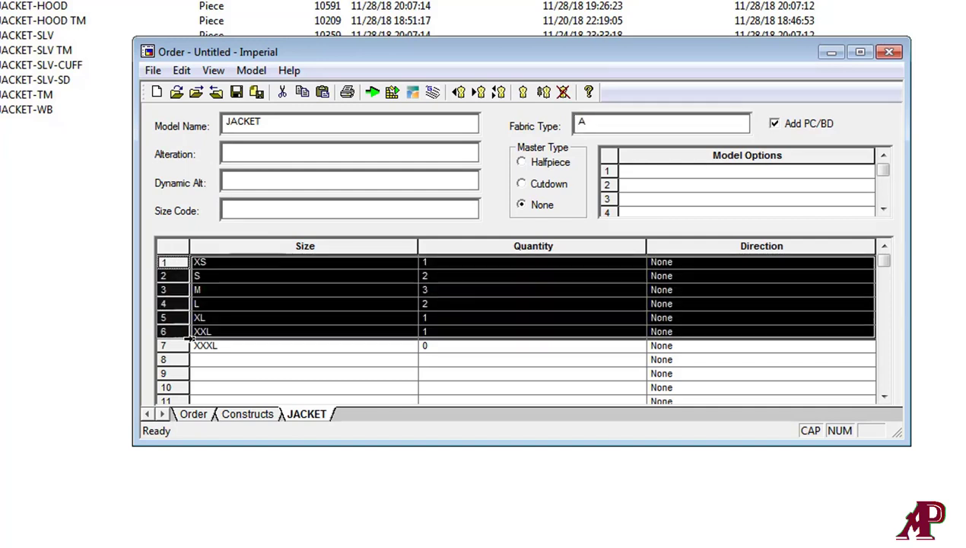
Step: Replace all JACKET size rows with a single size M at quantity 1, then go back to the order settings
left_click_drag(174, 262, 339, 359)
right_click(340, 359)
left_click(369, 408)
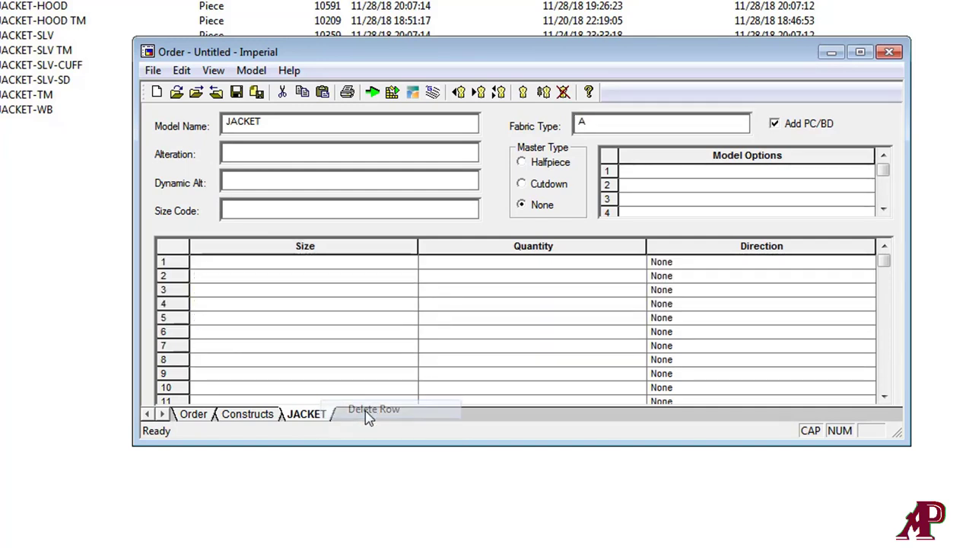
double_click(416, 271)
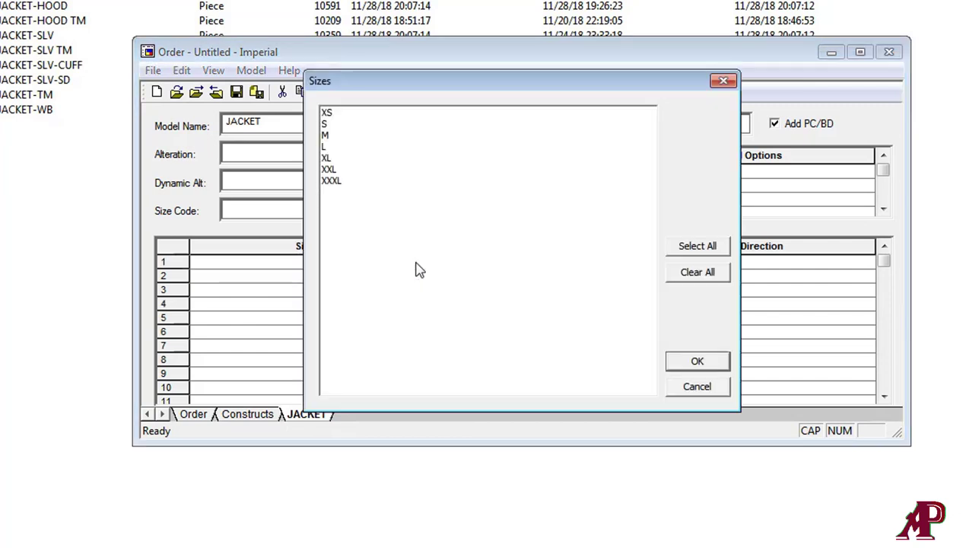
left_click(331, 138)
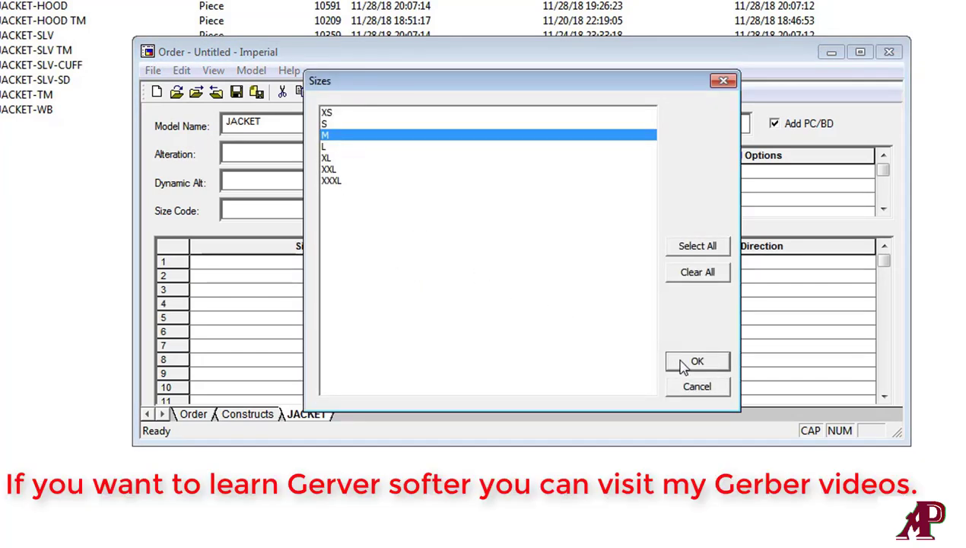
left_click(685, 362)
left_click(523, 268)
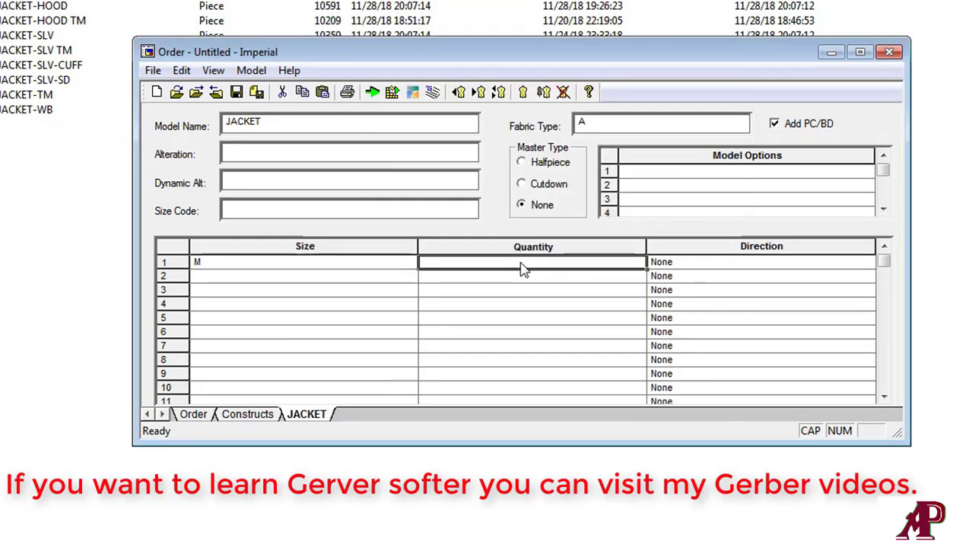
type("1")
key("Return")
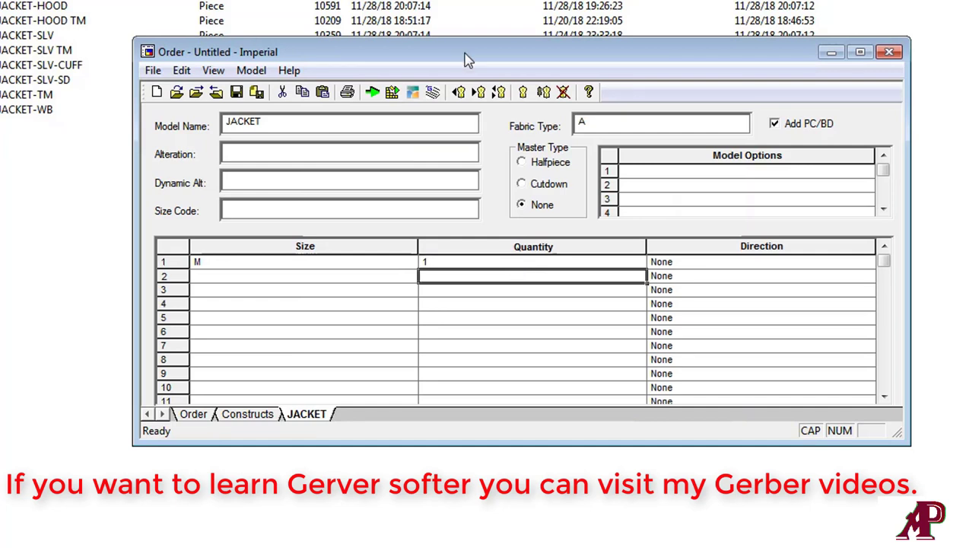
left_click(196, 417)
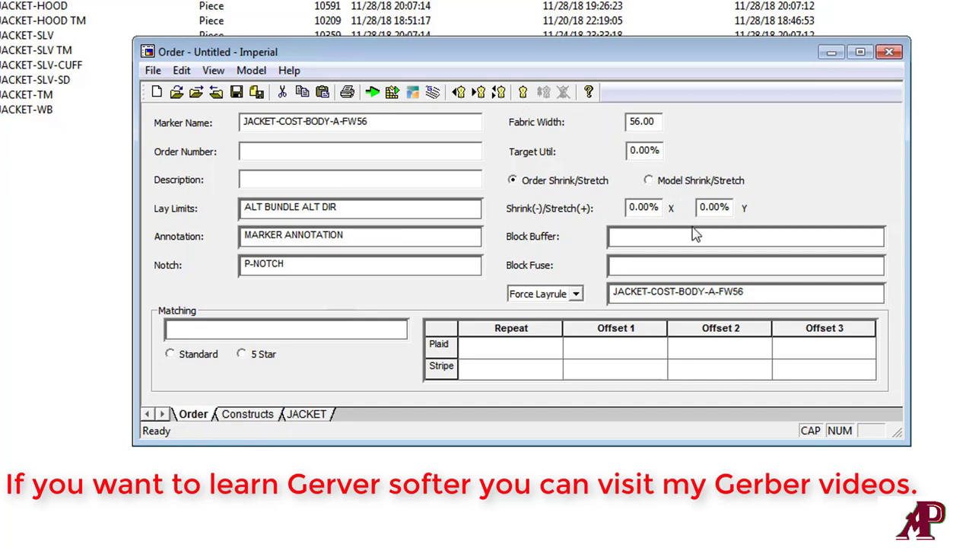
Step: Set the order shrink/stretch to -2% in X and -3% in Y
double_click(659, 208)
type("-2")
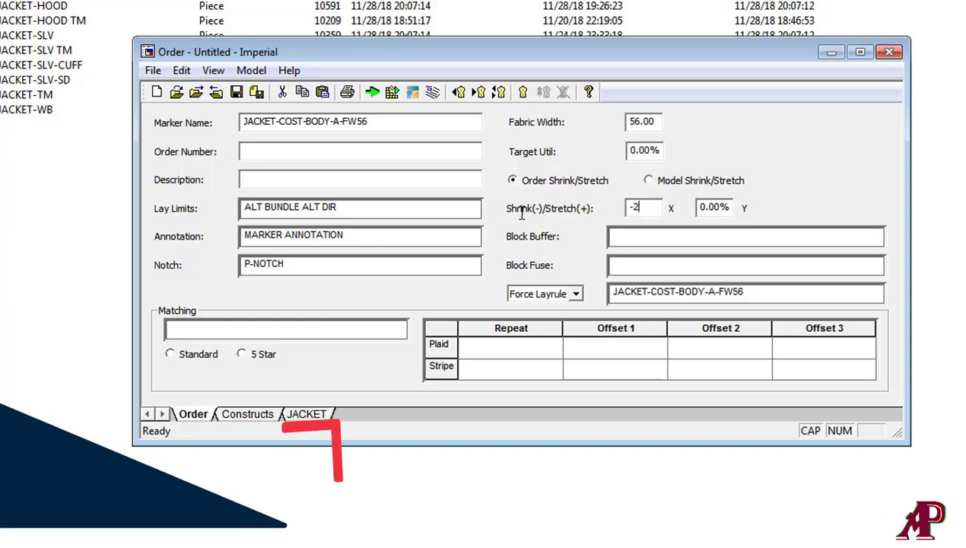
left_click(695, 208)
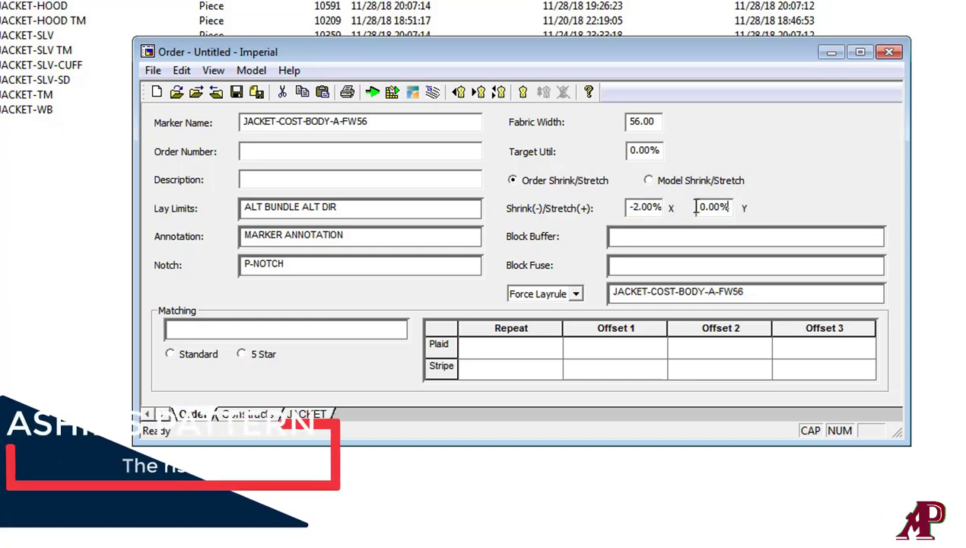
double_click(695, 208)
type("-3")
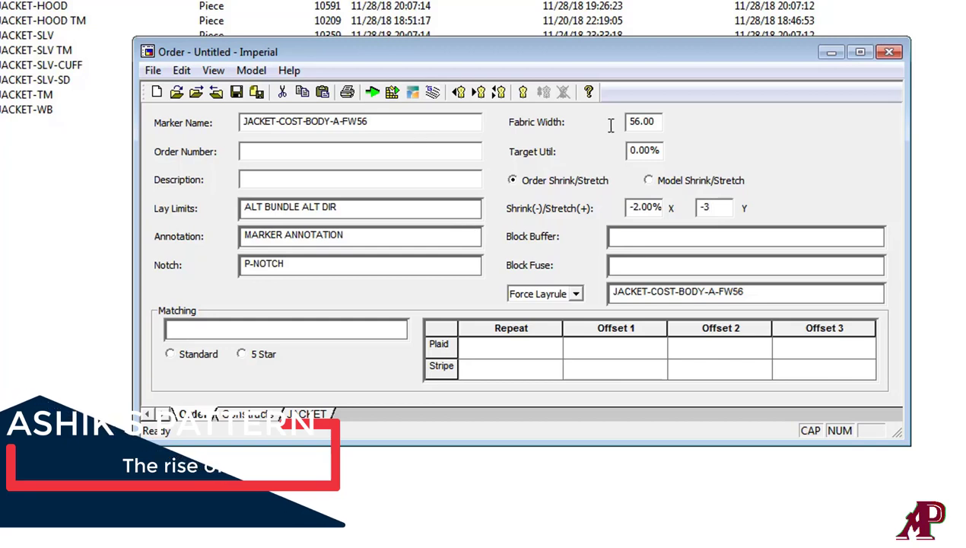
Step: Save the JACKET-COST-BODY-A-FW56 order, process it, dismiss the error, and open the processing log
left_click(235, 91)
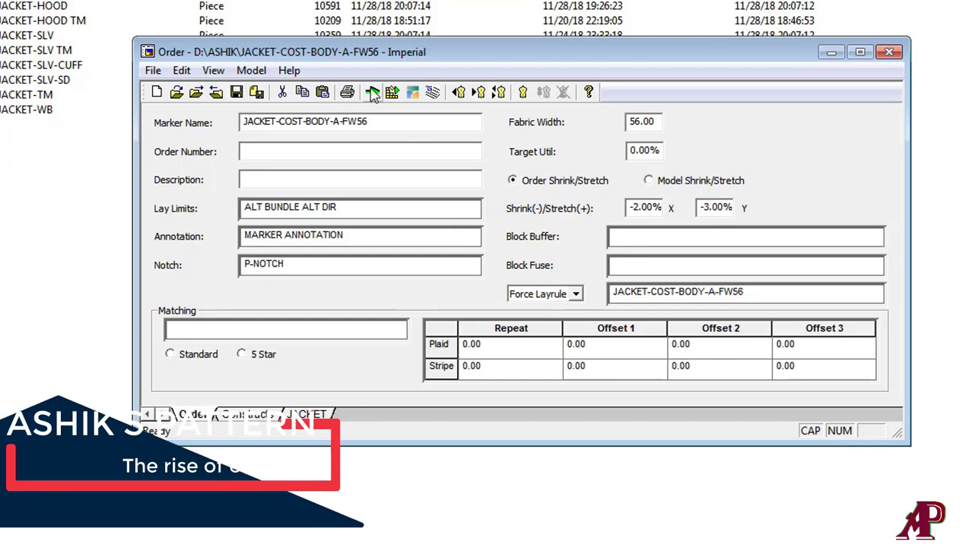
left_click(373, 91)
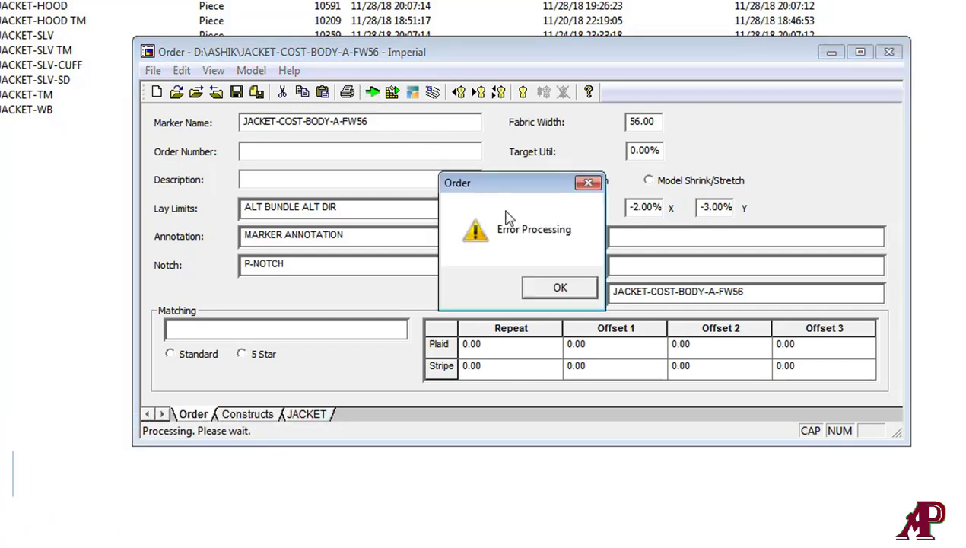
left_click(558, 290)
left_click(557, 290)
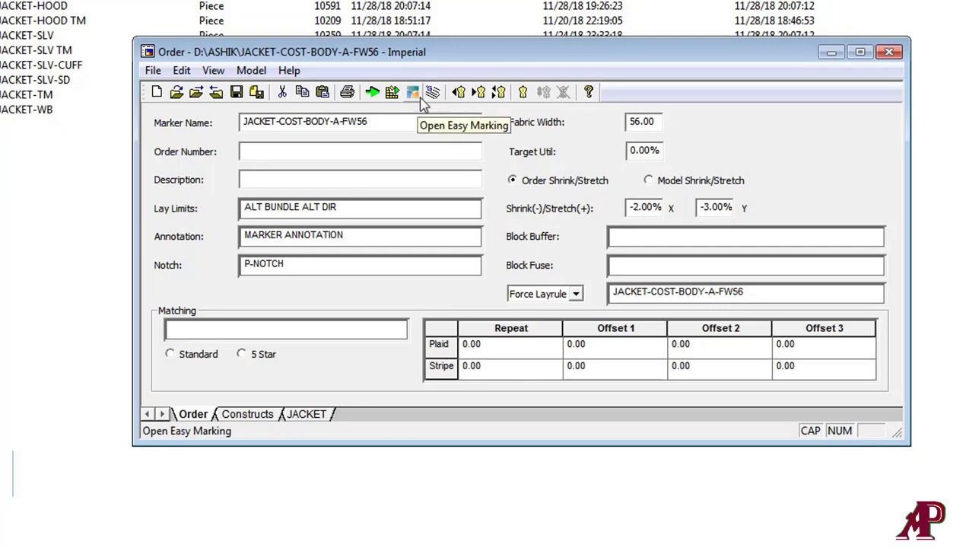
left_click(432, 93)
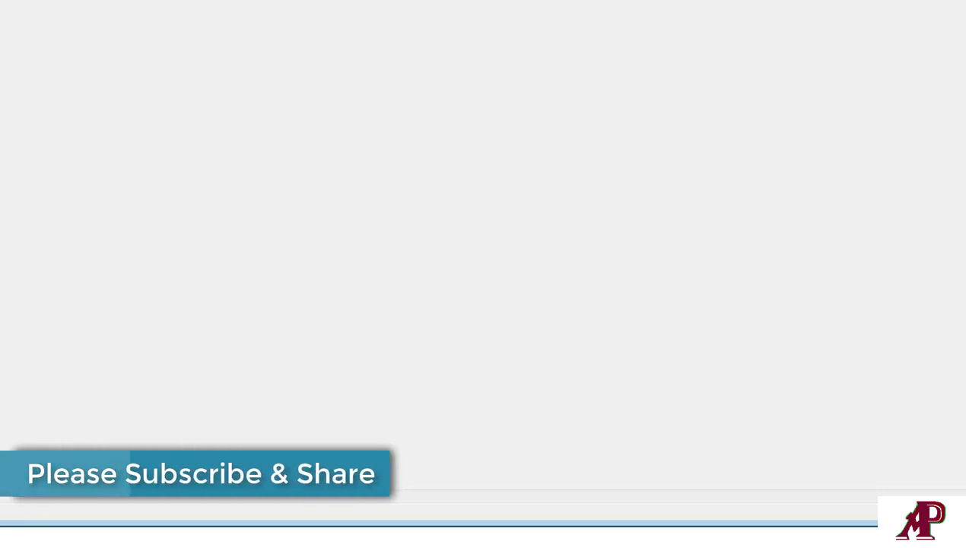
Step: Reprocess the order, dismiss the error, and look over the processing log text
left_click(407, 123)
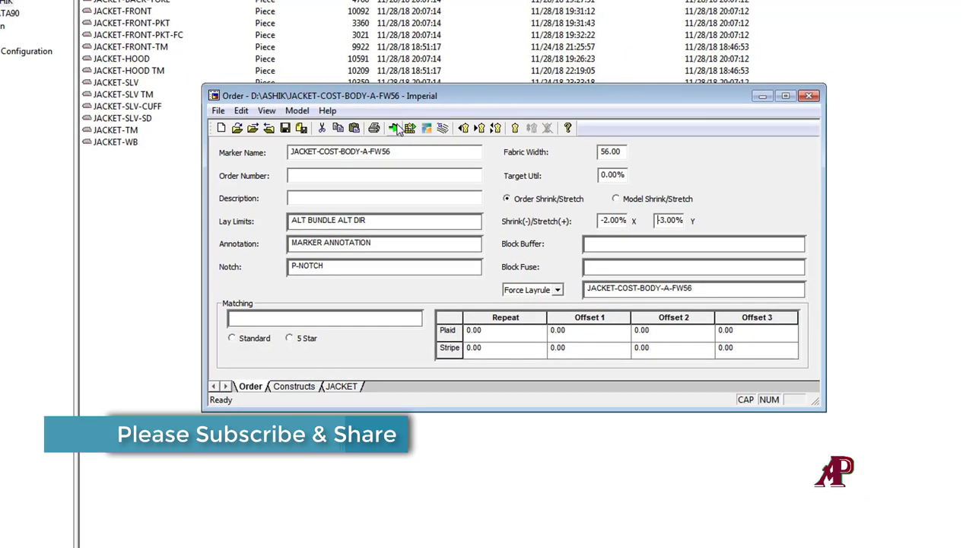
left_click(537, 285)
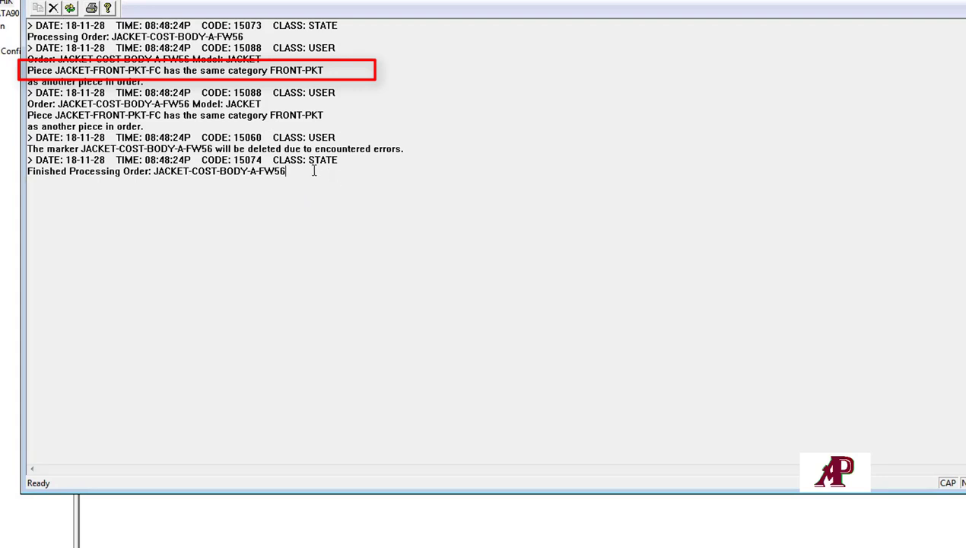
left_click_drag(312, 168, 31, 26)
left_click(332, 329)
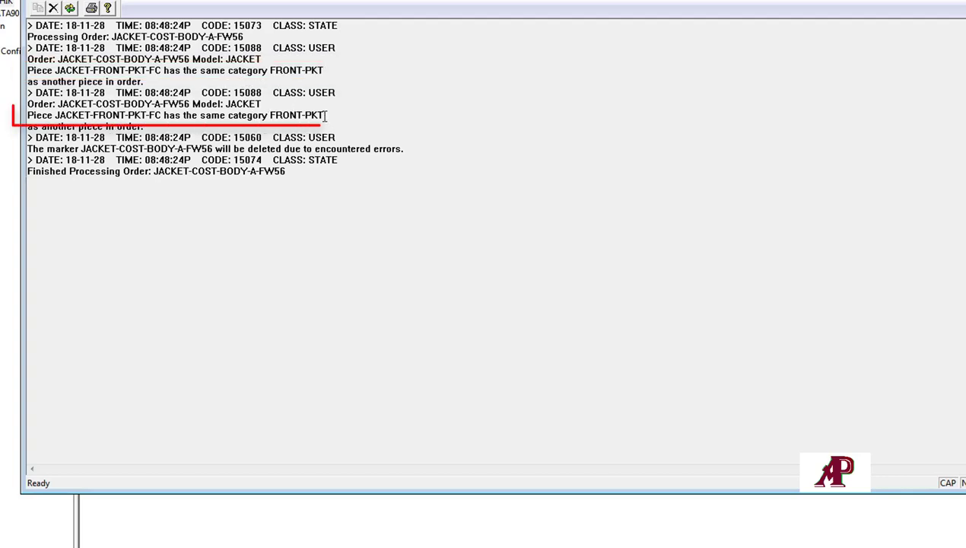
Step: Highlight the duplicate FRONT-PKT category errors in the log, then clear all log messages
left_click_drag(324, 115, 199, 116)
left_click(182, 121)
left_click(222, 248)
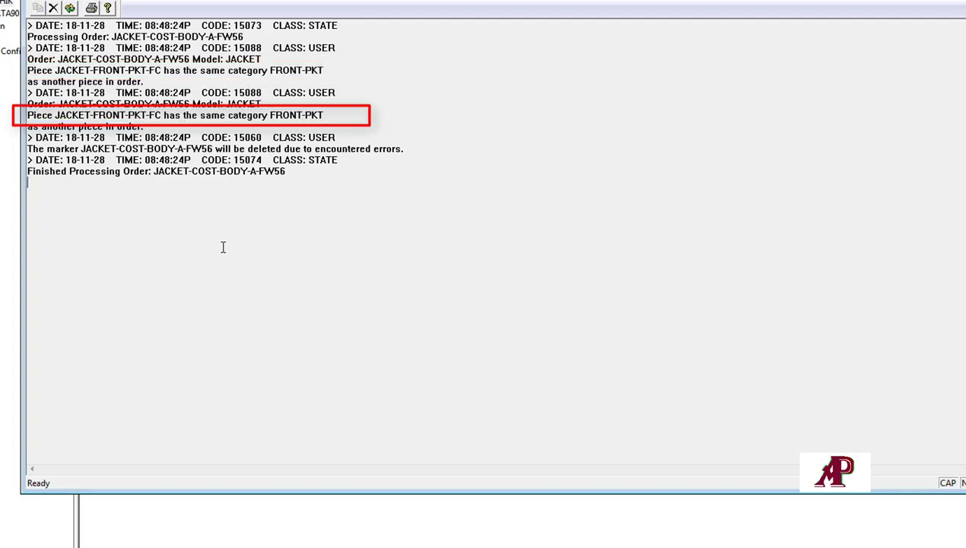
left_click_drag(324, 114, 75, 39)
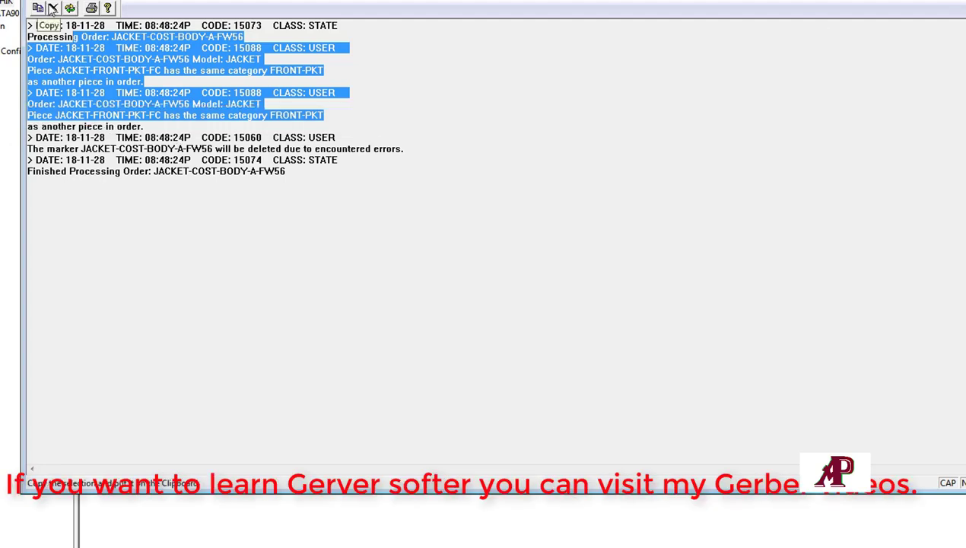
left_click(54, 9)
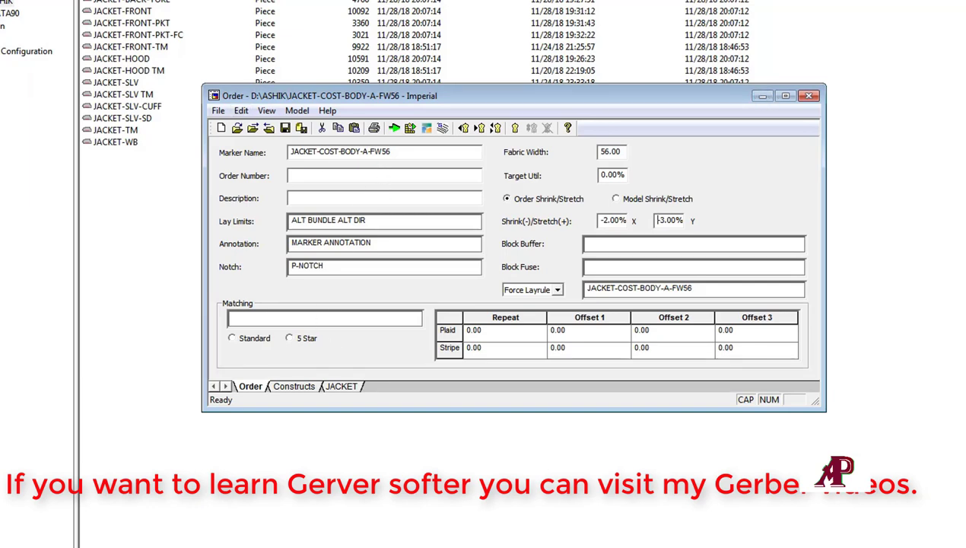
Step: Open the JACKET model file in the Model Editor
left_click(347, 385)
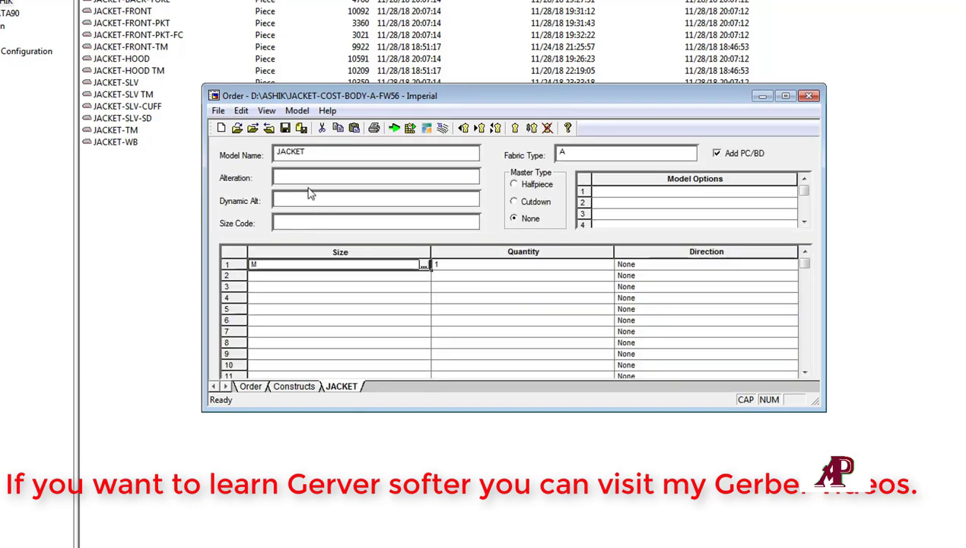
right_click(263, 176)
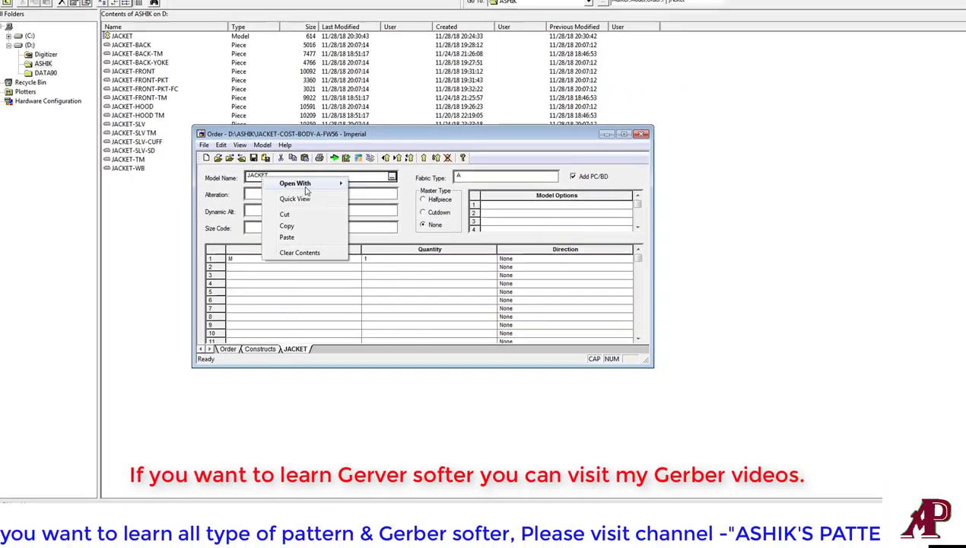
mouse_move(298, 184)
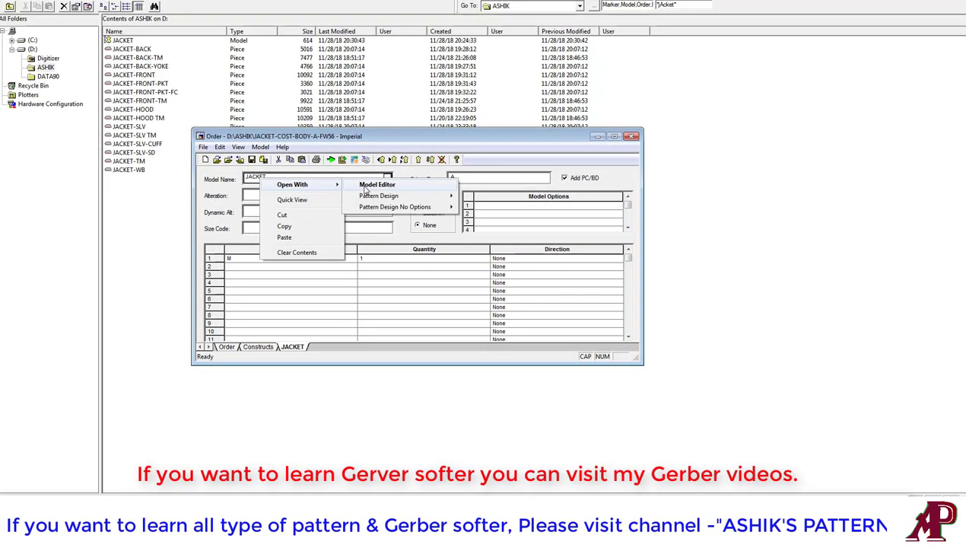
left_click_drag(427, 137, 495, 141)
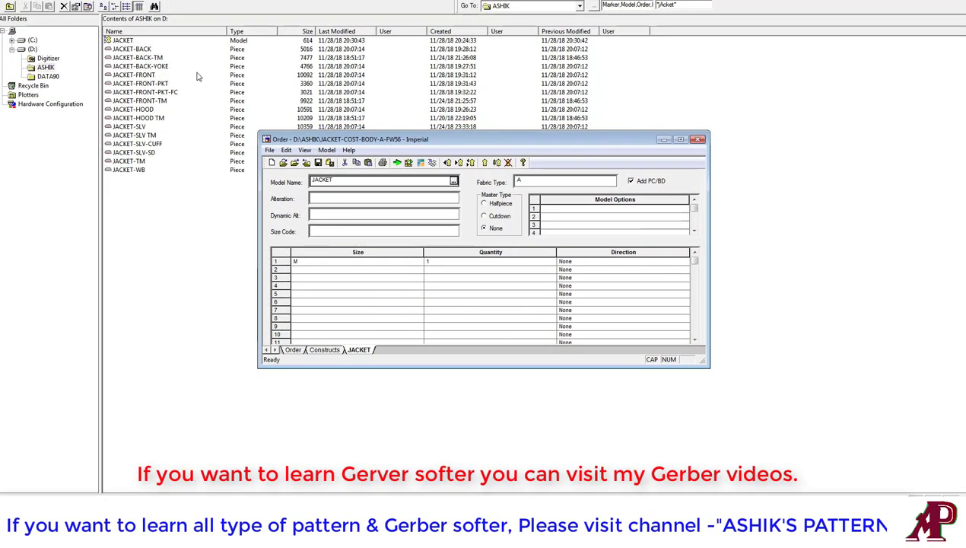
right_click(114, 41)
mouse_move(146, 48)
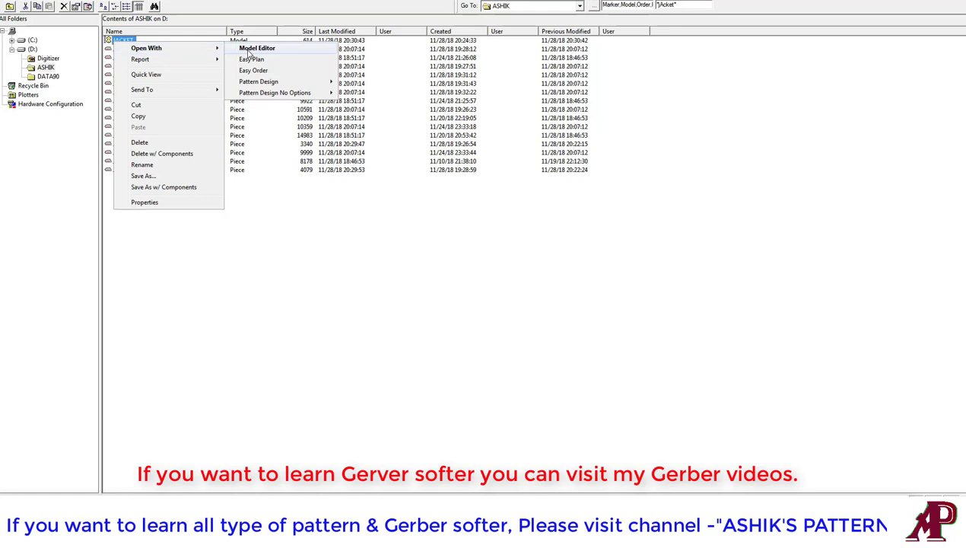
left_click(249, 48)
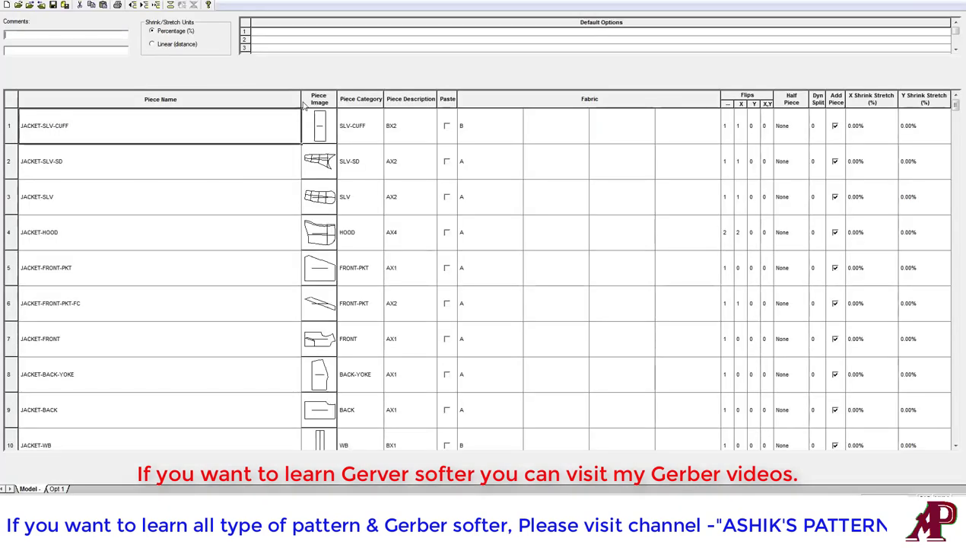
Step: Change row 6 JACKET-FRONT-PKT-FC's piece category to FRONT-PKT-FC and close the editor
left_click_drag(301, 101, 128, 100)
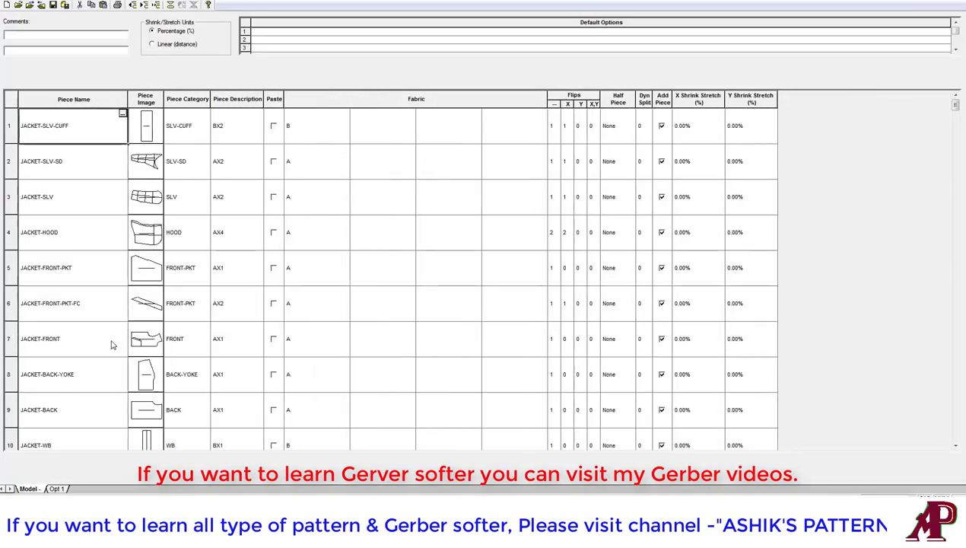
left_click(65, 315)
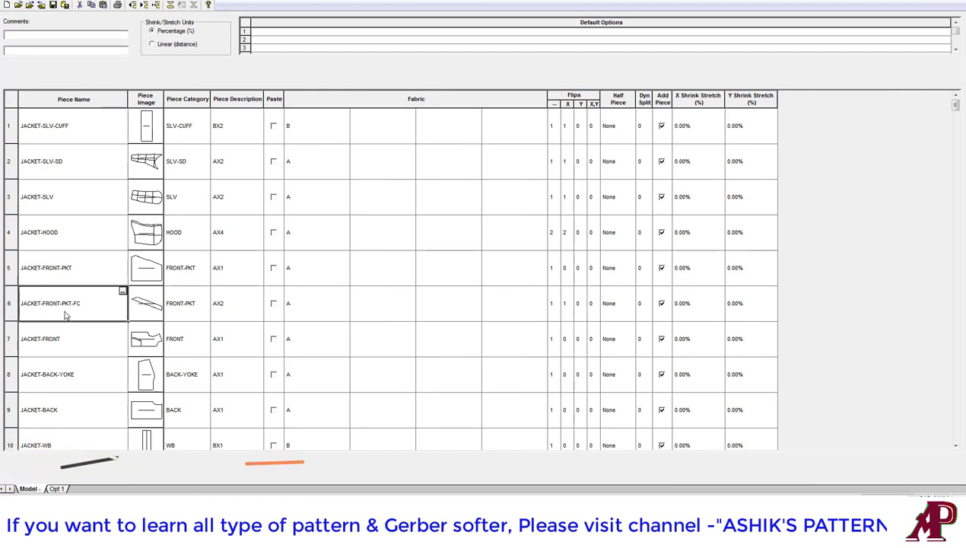
left_click(196, 313)
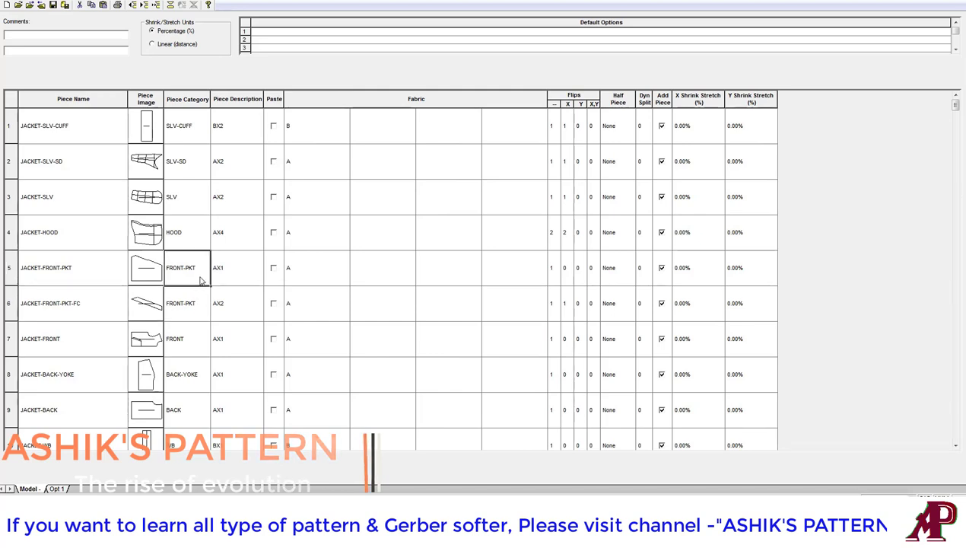
left_click(197, 306)
type("-F")
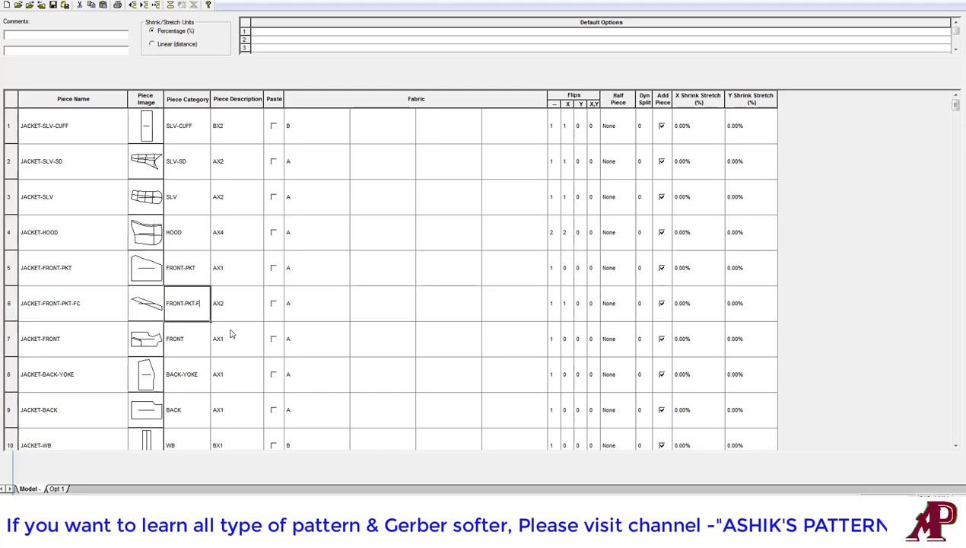
type("C")
left_click(53, 6)
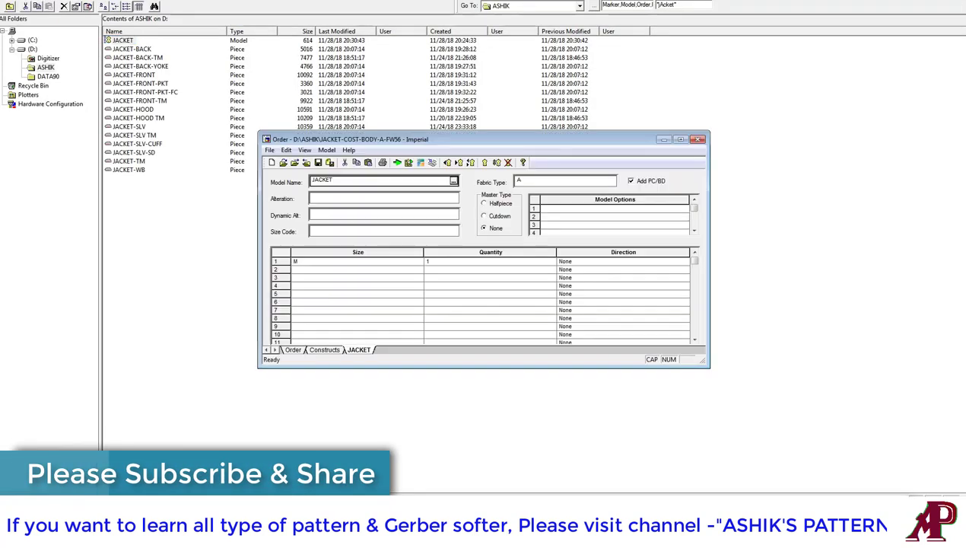
Step: Process the JACKET-COST-BODY-A-FW56 order, close it, and refresh Explorer to select the new marker
left_click(394, 162)
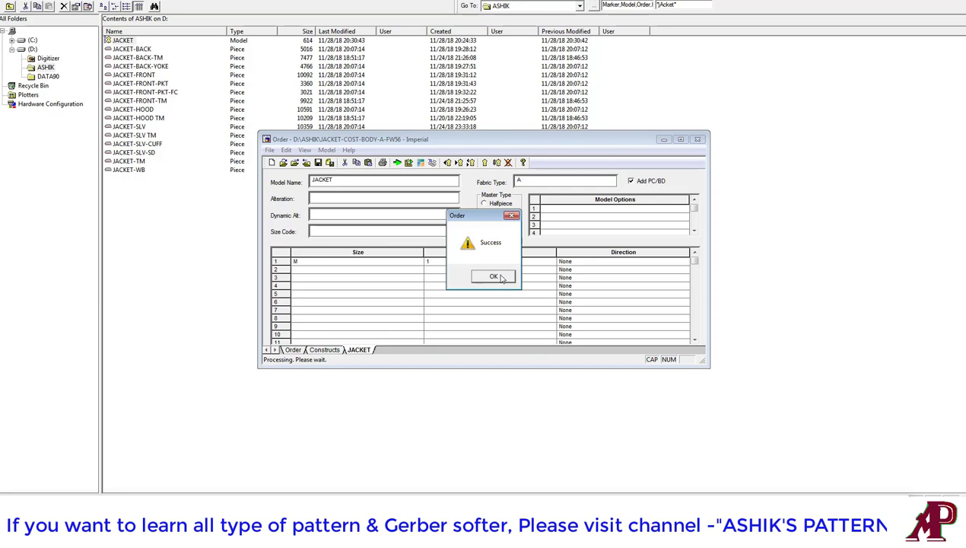
left_click(495, 276)
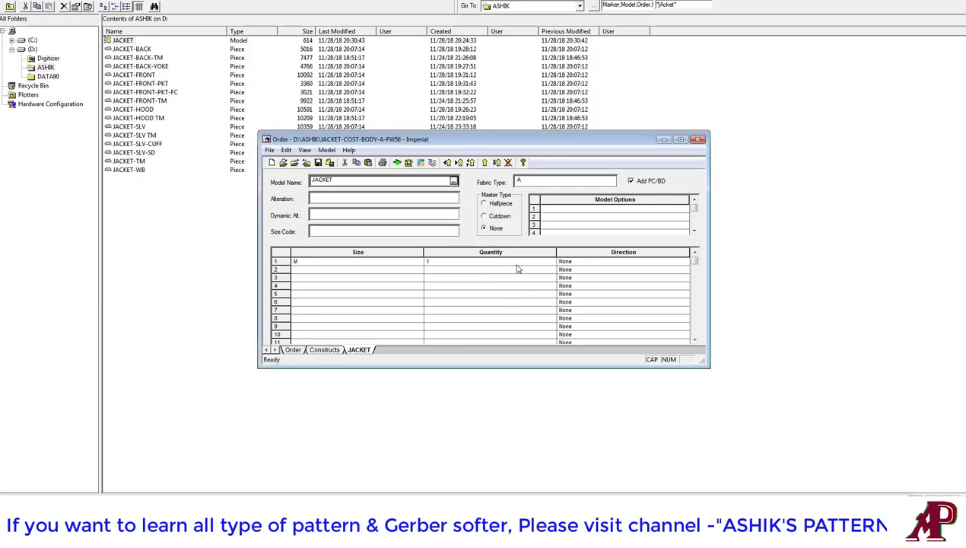
left_click(698, 141)
left_click(128, 118)
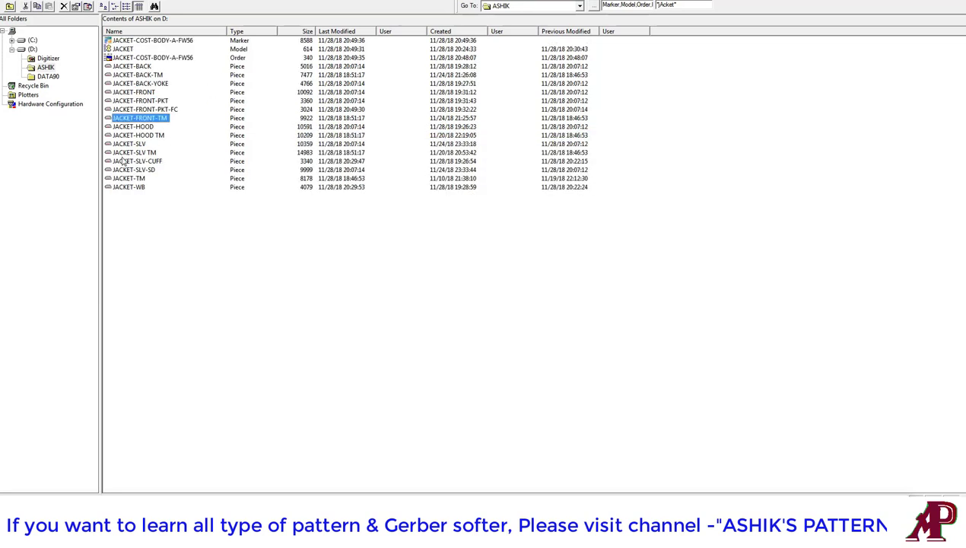
left_click(129, 89)
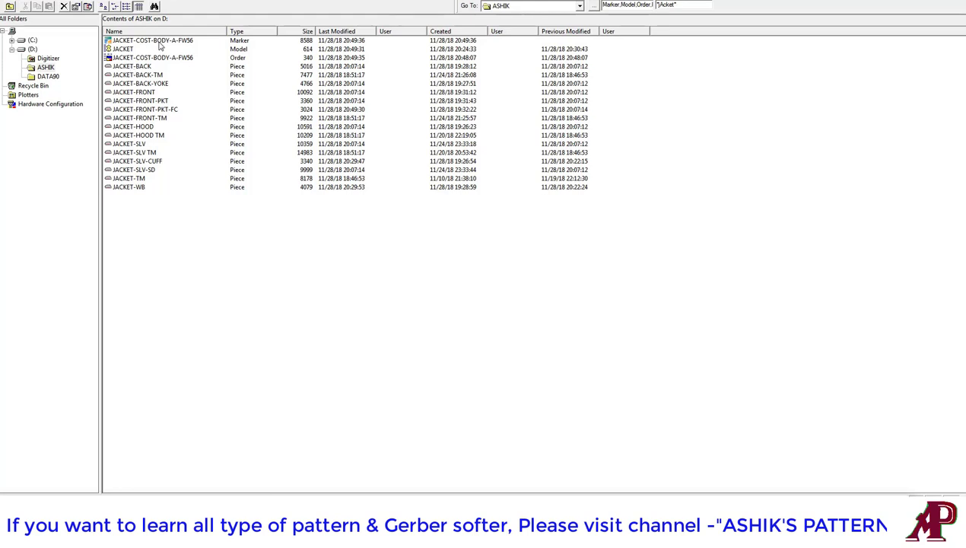
left_click(160, 45)
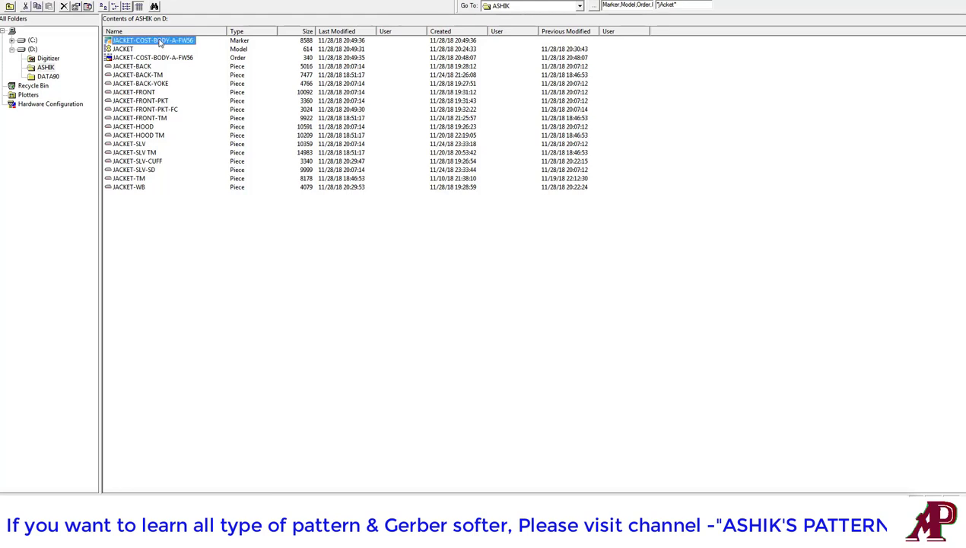
Step: Open the JACKET-COST-BODY-A-FW56 marker, place a trial piece, then exit without storing changes
double_click(160, 43)
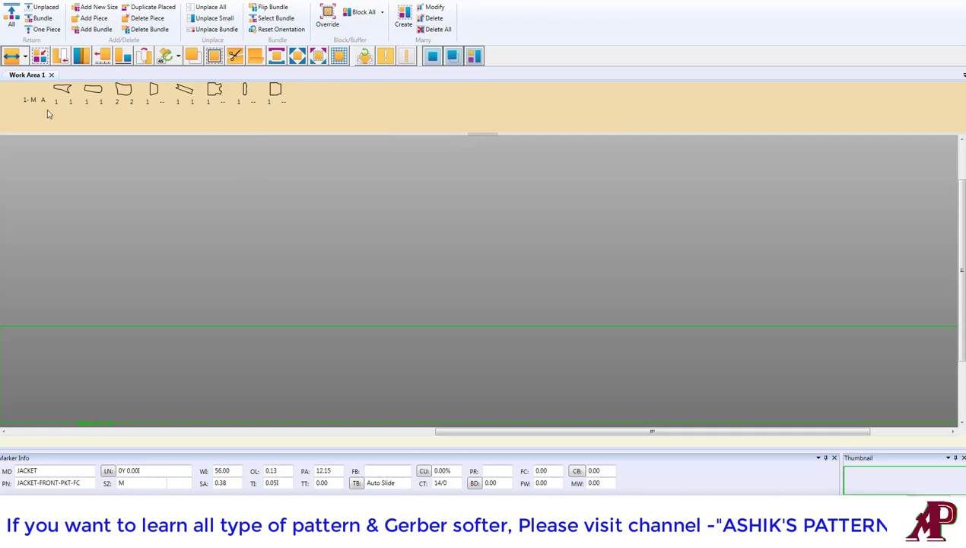
left_click(61, 89)
left_click(47, 384)
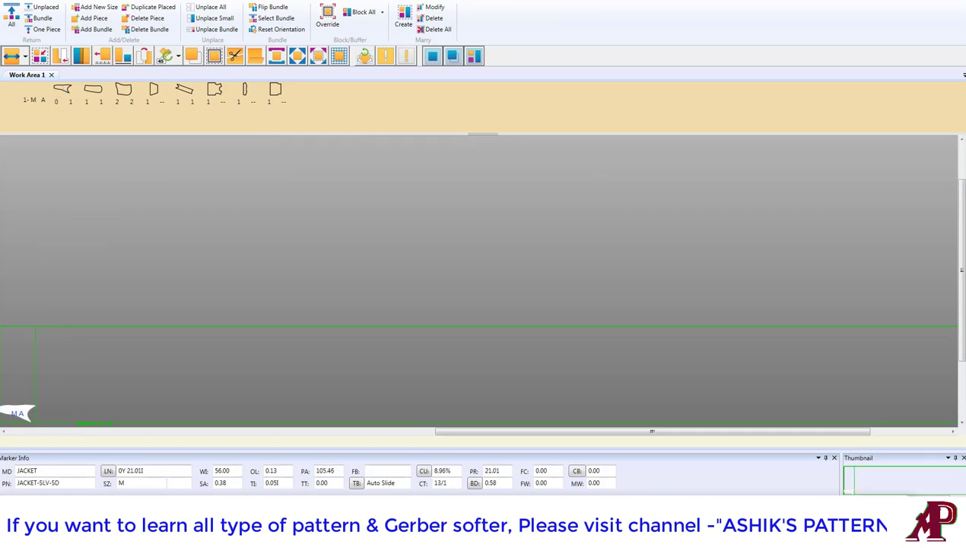
key("alt+F4")
left_click(528, 279)
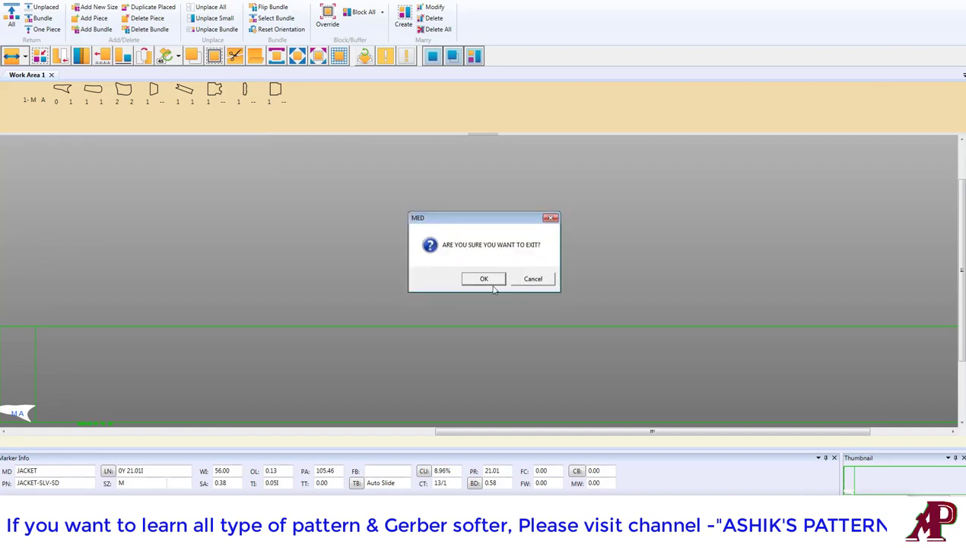
left_click(491, 281)
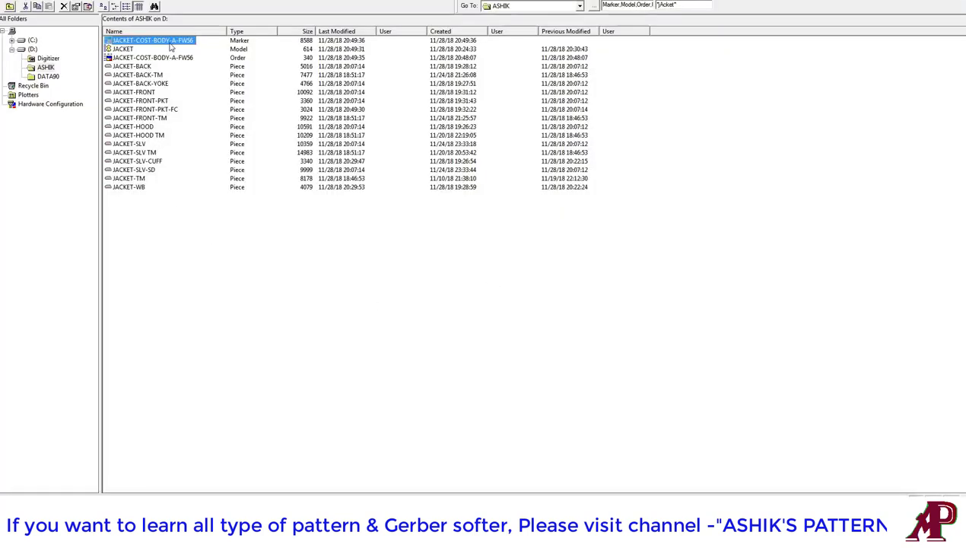
Step: Open the marker in Easy Marking, close it, and bring up the marker file's Open With options
right_click(171, 43)
mouse_move(202, 45)
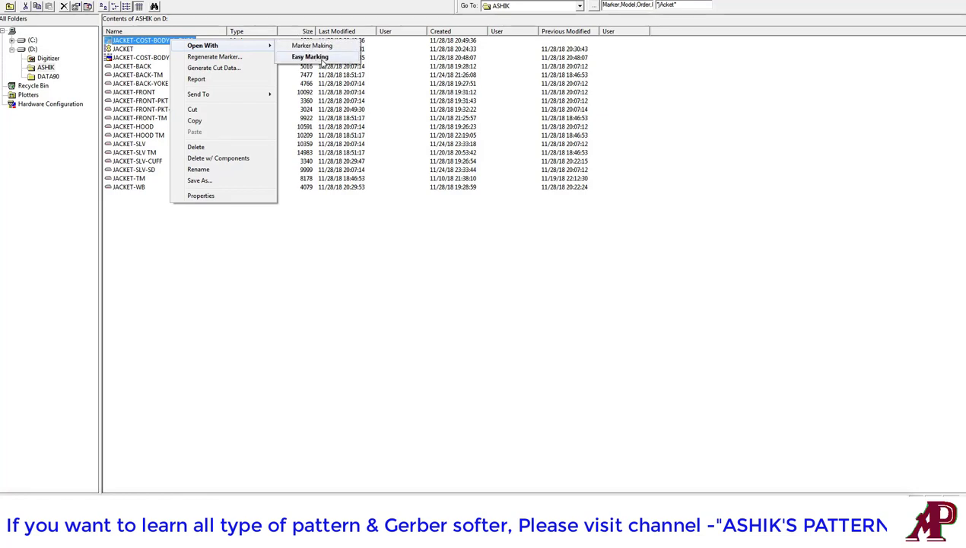
left_click(309, 57)
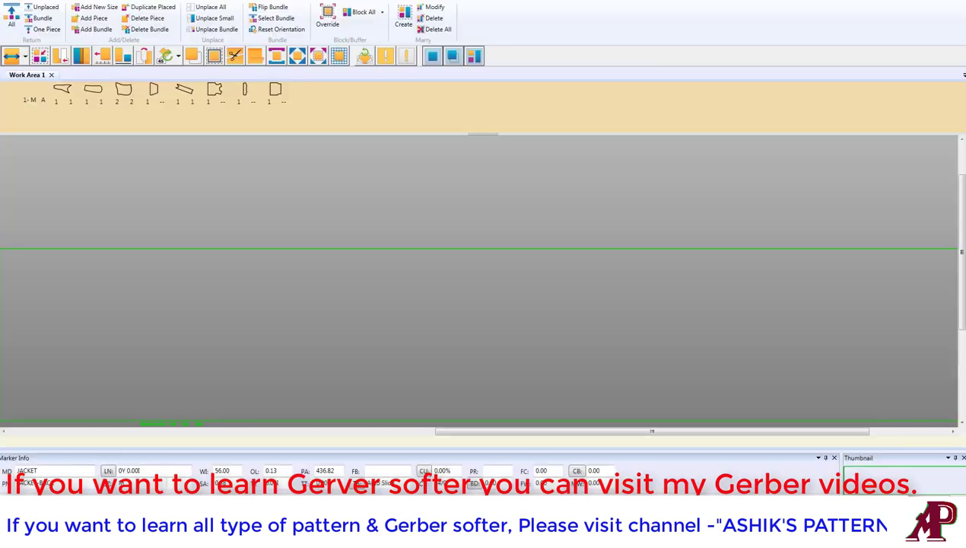
key("alt+F4")
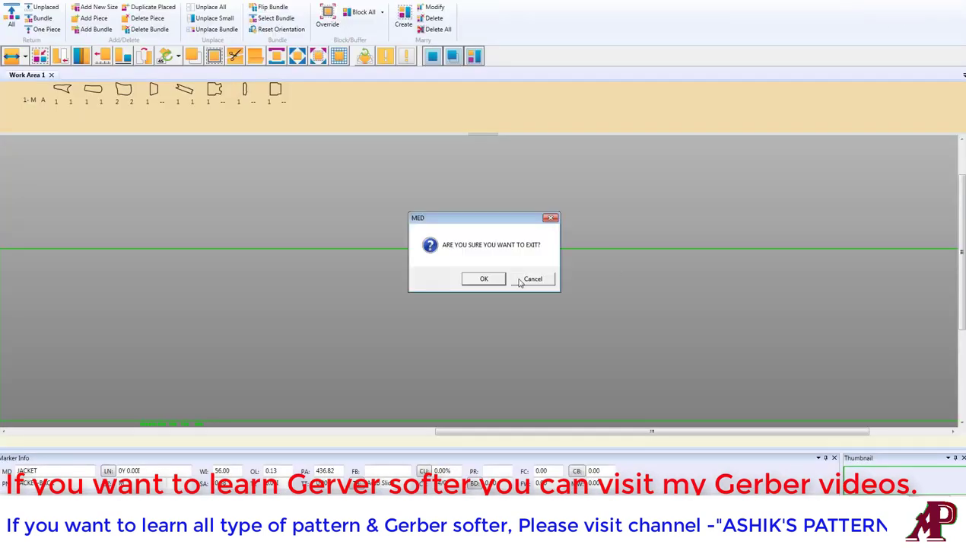
left_click(497, 280)
right_click(134, 47)
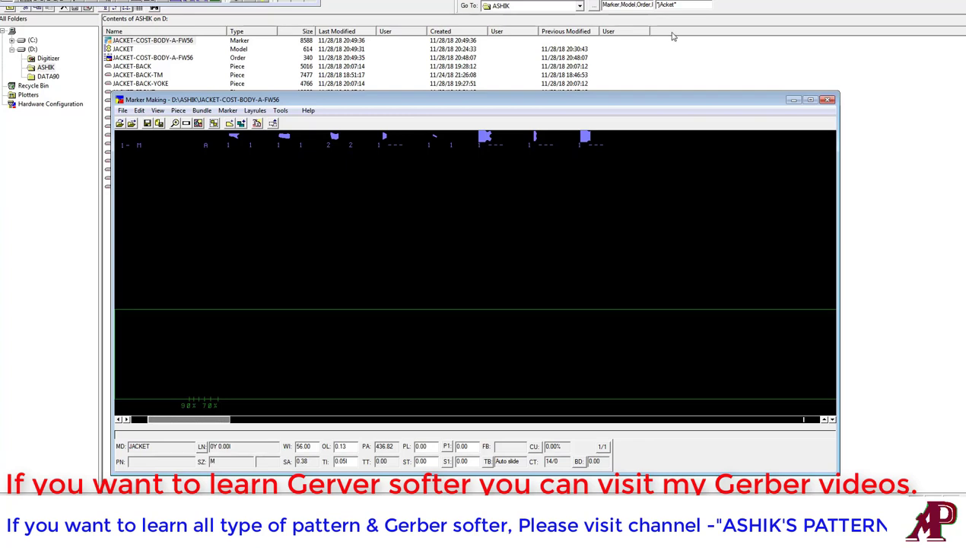
Step: Maximize the marker window and place JACKET-FRONT at the marker's bottom-left corner
left_click(811, 100)
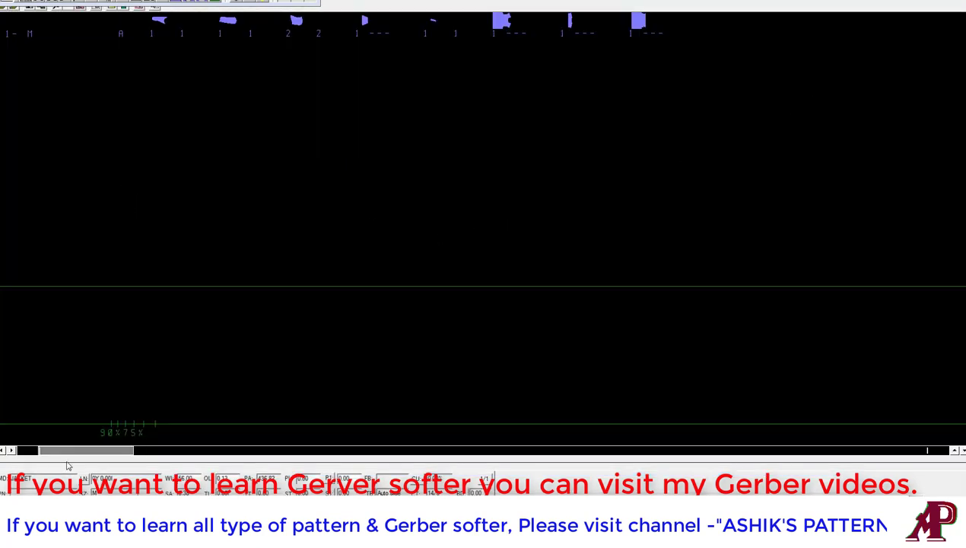
scroll(77, 360, "up", 2)
scroll(105, 341, "up", 1)
scroll(106, 342, "up", 1)
scroll(102, 349, "up", 1)
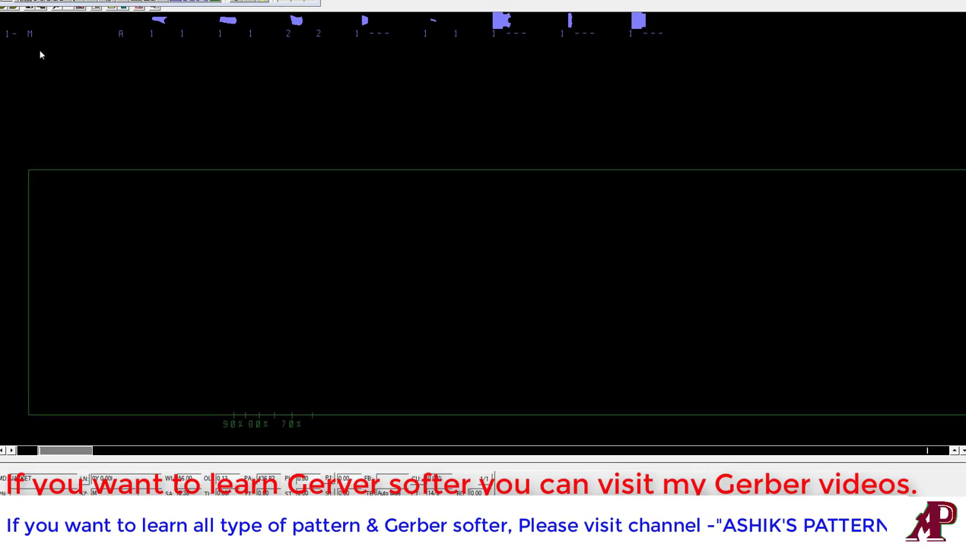
left_click(503, 29)
left_click(497, 29)
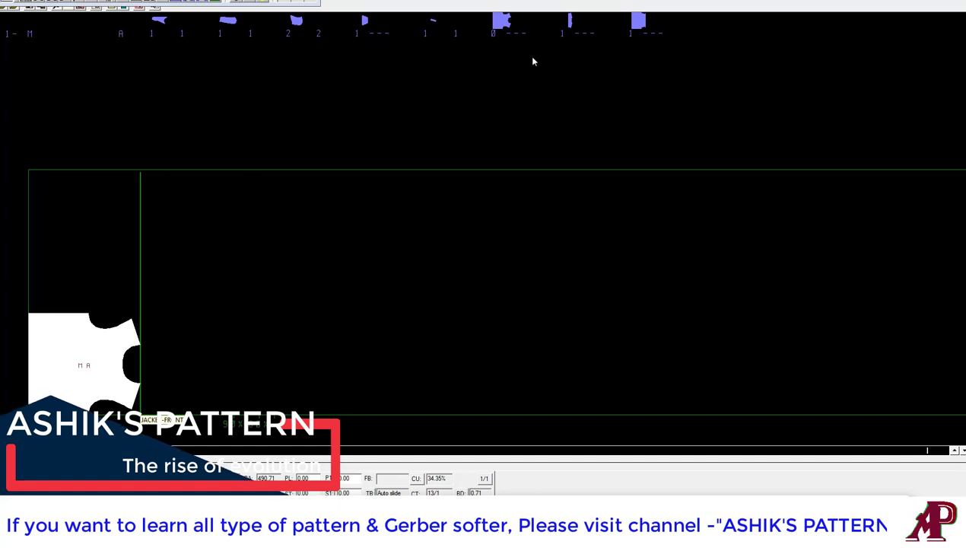
left_click(98, 345)
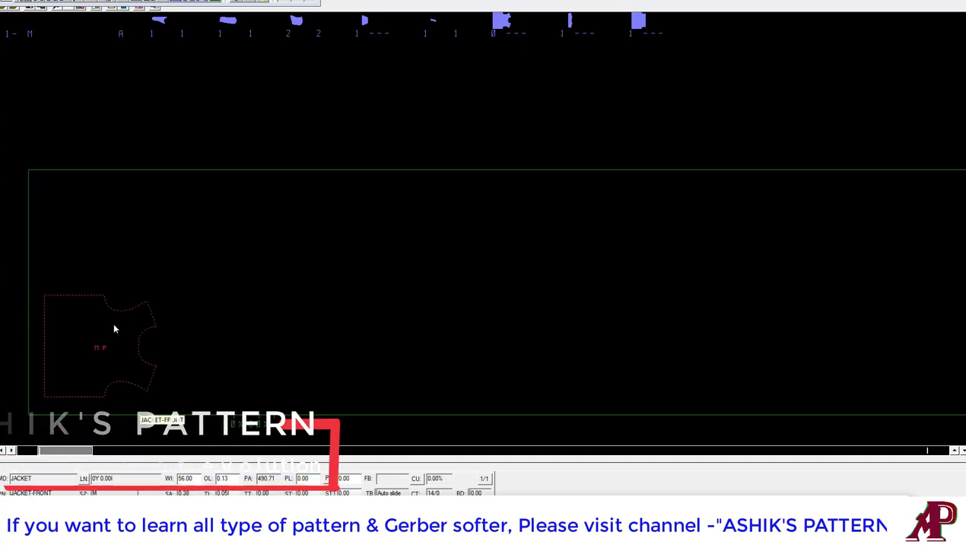
left_click(114, 328)
left_click(119, 323)
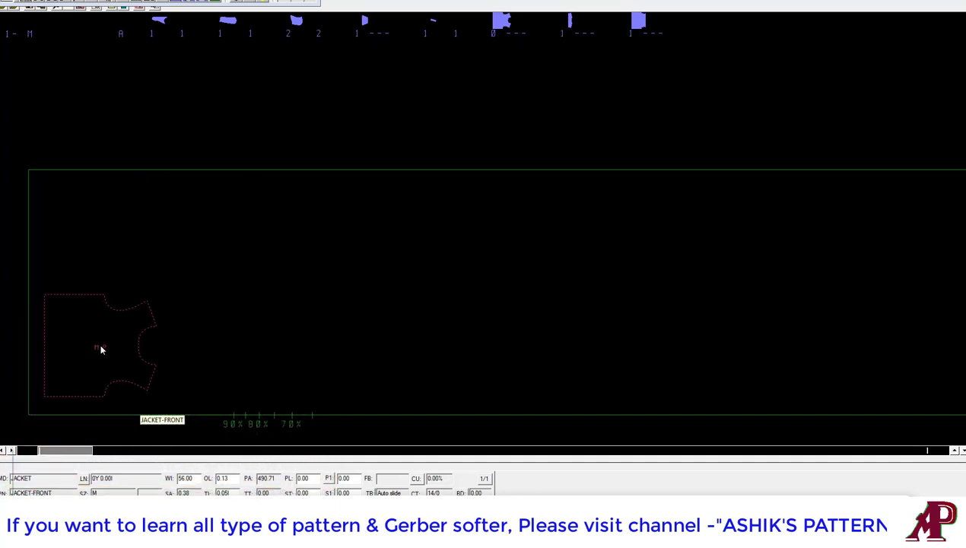
left_click(86, 366)
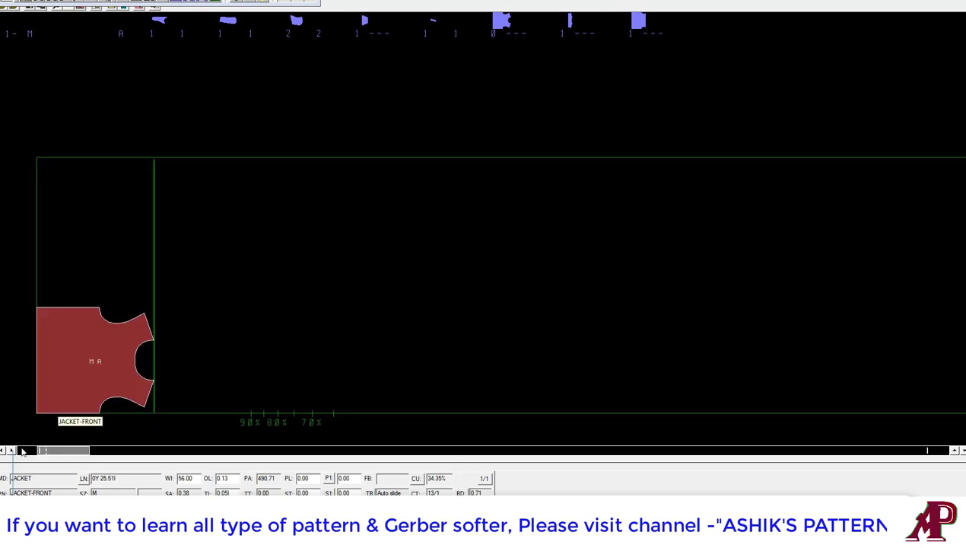
Step: Place JACKET-BACK above the front piece and JACKET-BACK-YOKE beside it
left_click(628, 34)
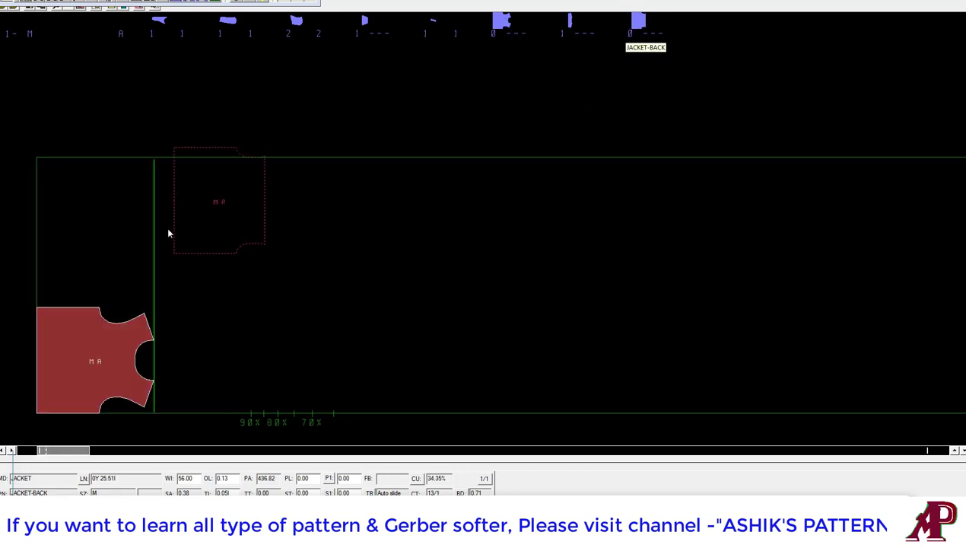
left_click(99, 228)
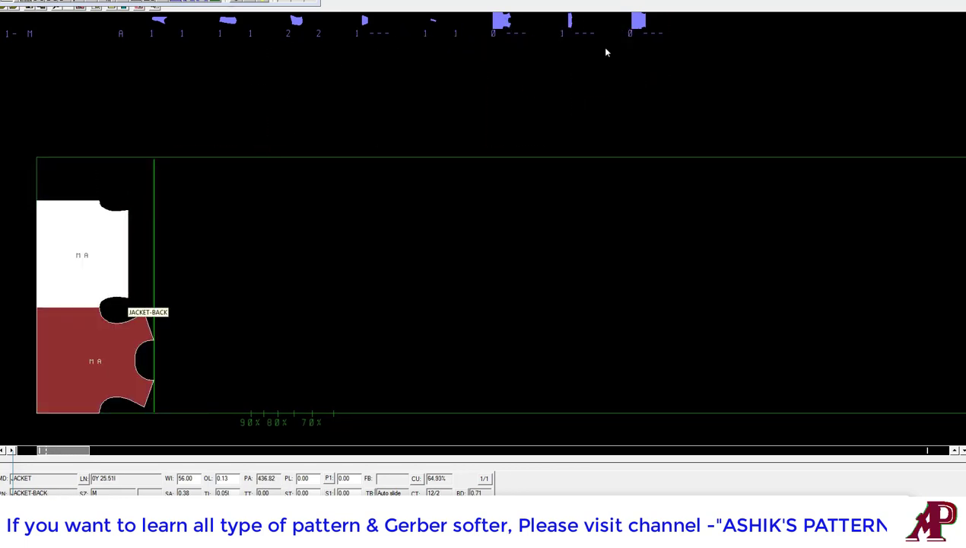
left_click(569, 27)
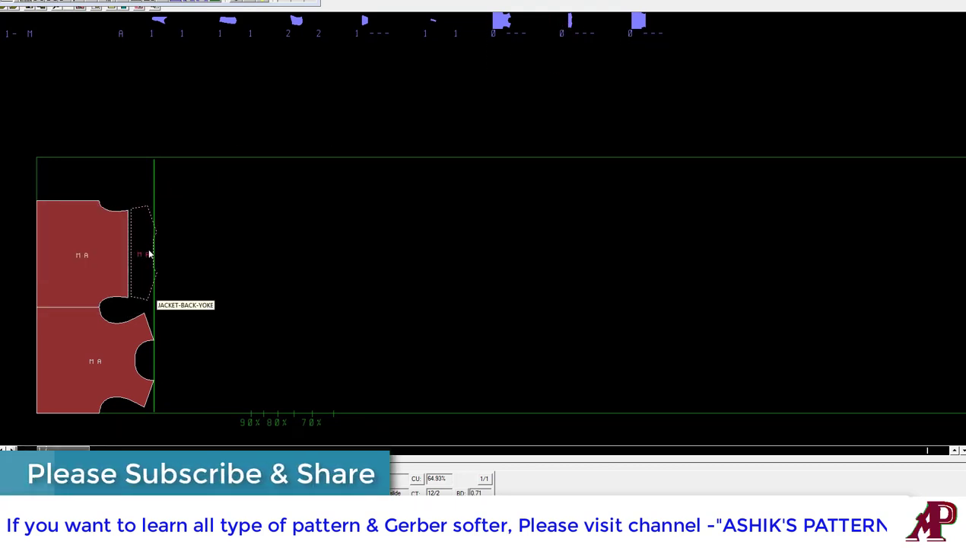
left_click(149, 251)
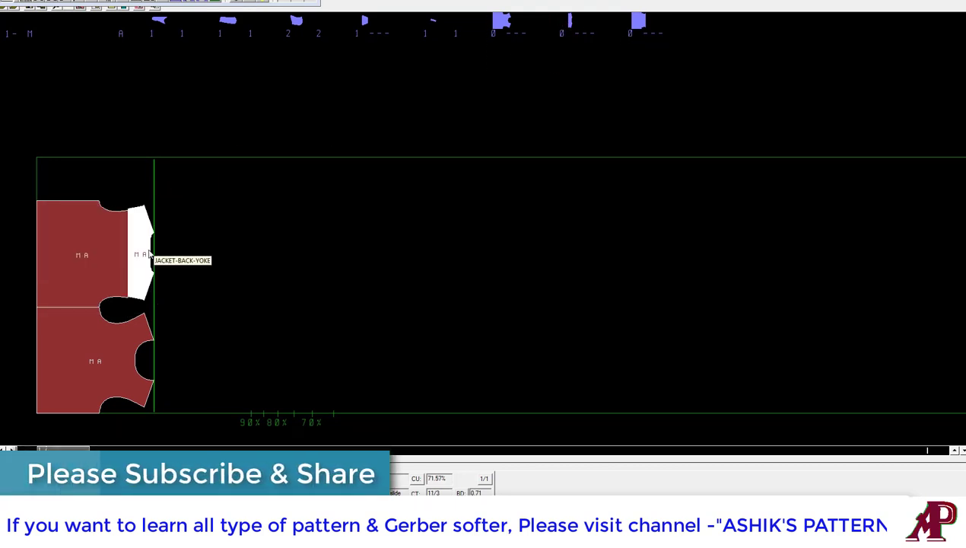
Step: Place the first JACKET-SLV sleeve pieces near the top of the marker
left_click(219, 32)
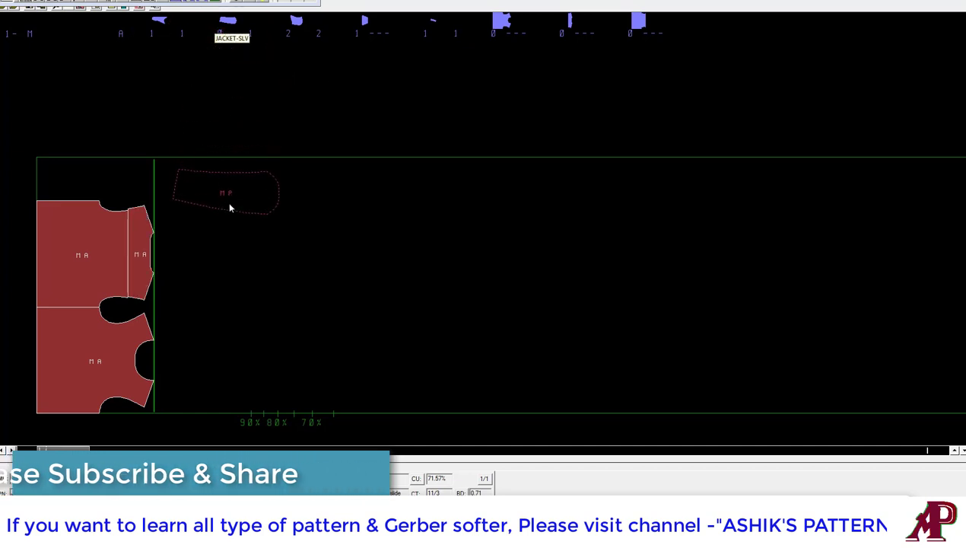
left_click(234, 207)
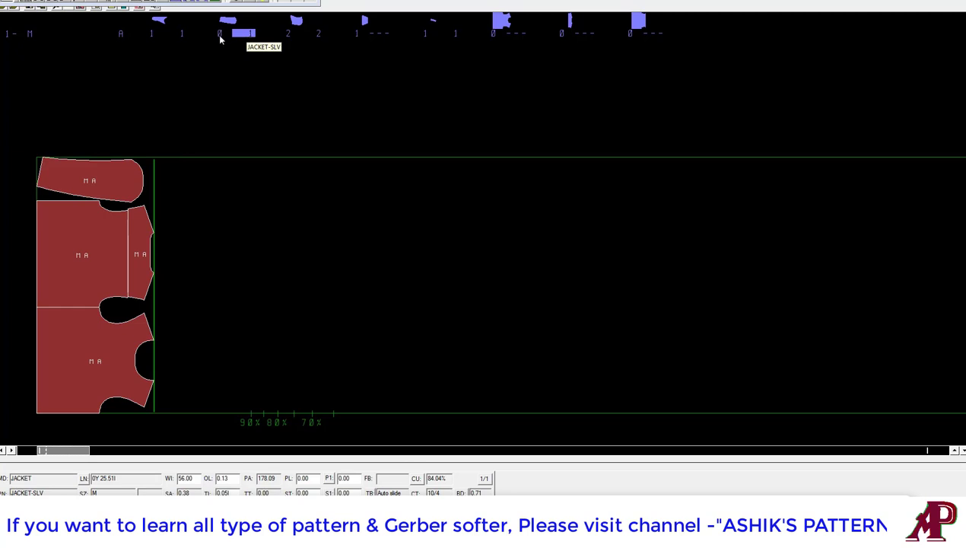
left_click(255, 205)
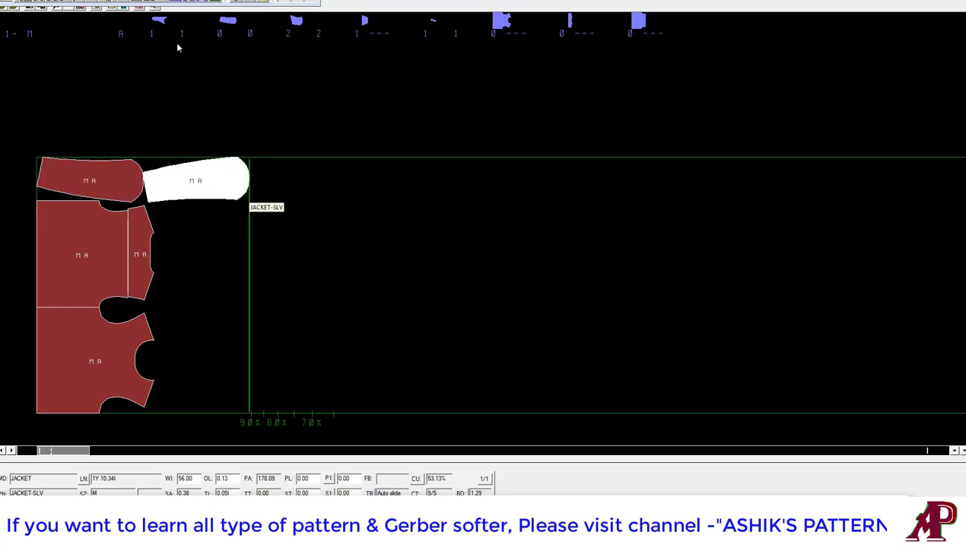
left_click(224, 239)
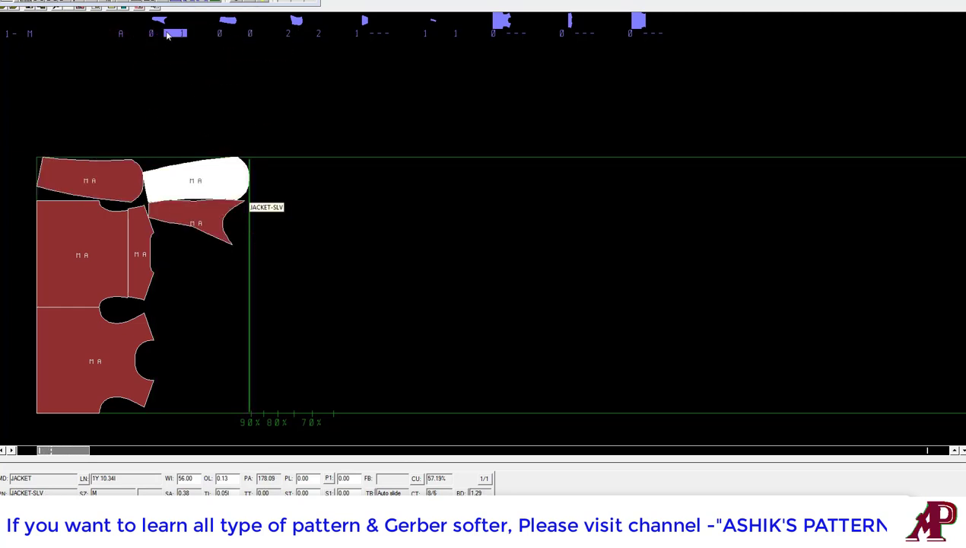
left_click(229, 266)
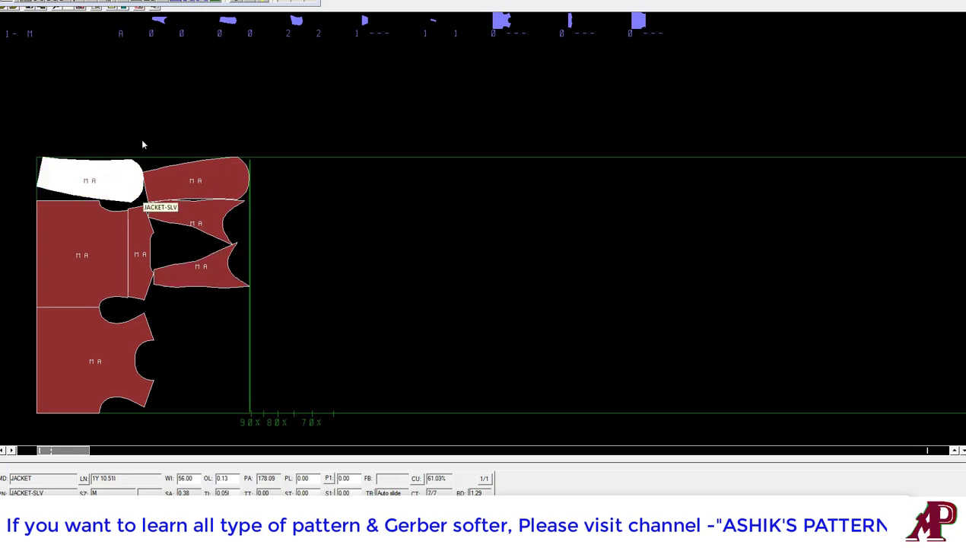
left_click(201, 227)
left_click(211, 323)
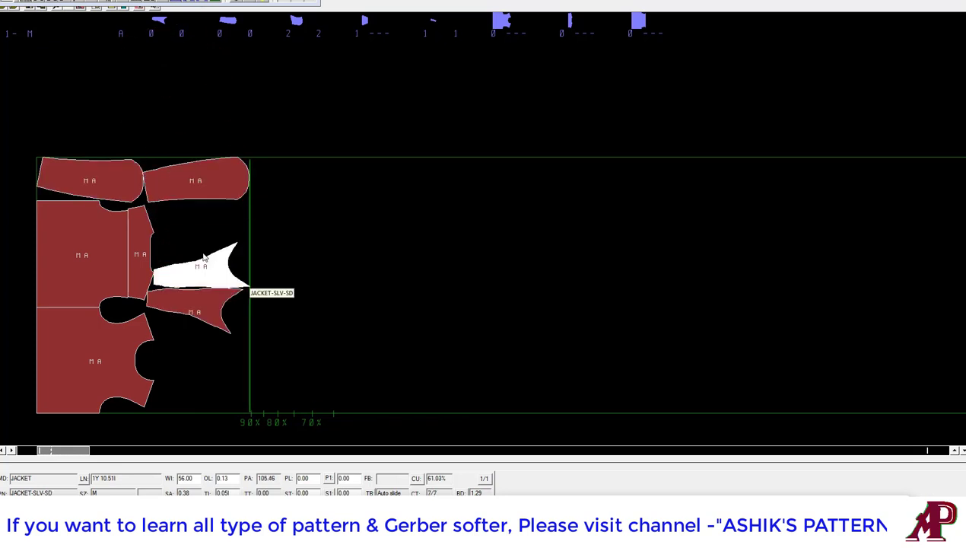
left_click(215, 267)
left_click(210, 228)
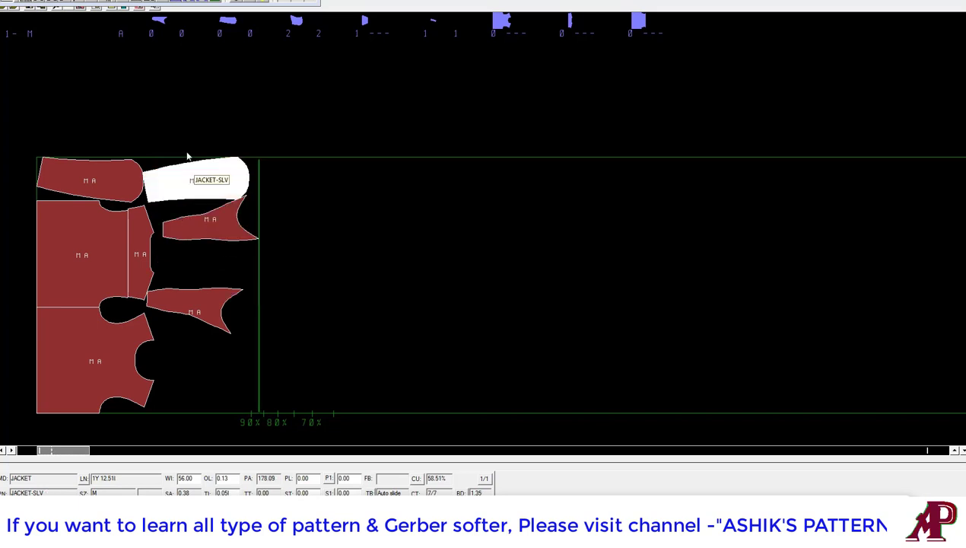
left_click(197, 187)
Step: Settle the sleeve side pieces lower in the marker to raise utilization
left_click(204, 371)
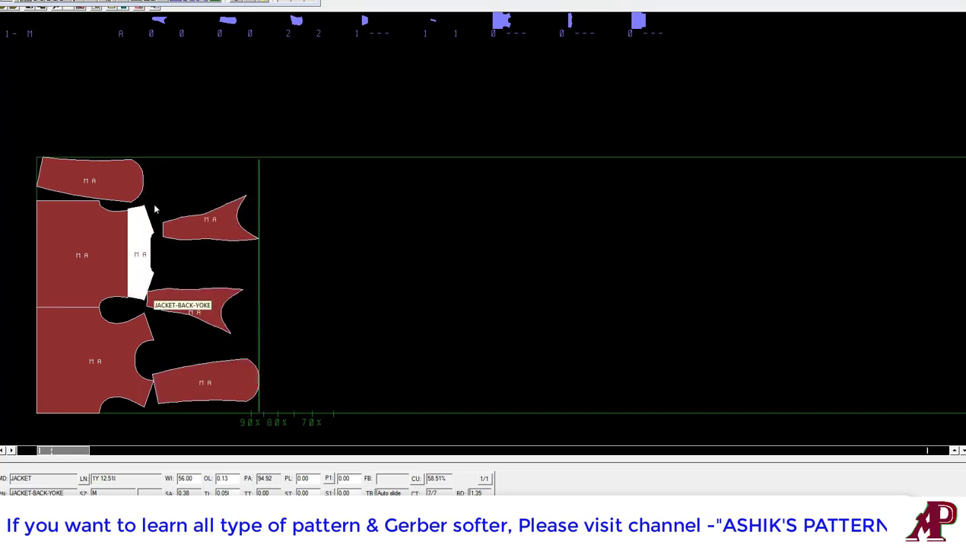
left_click(211, 225)
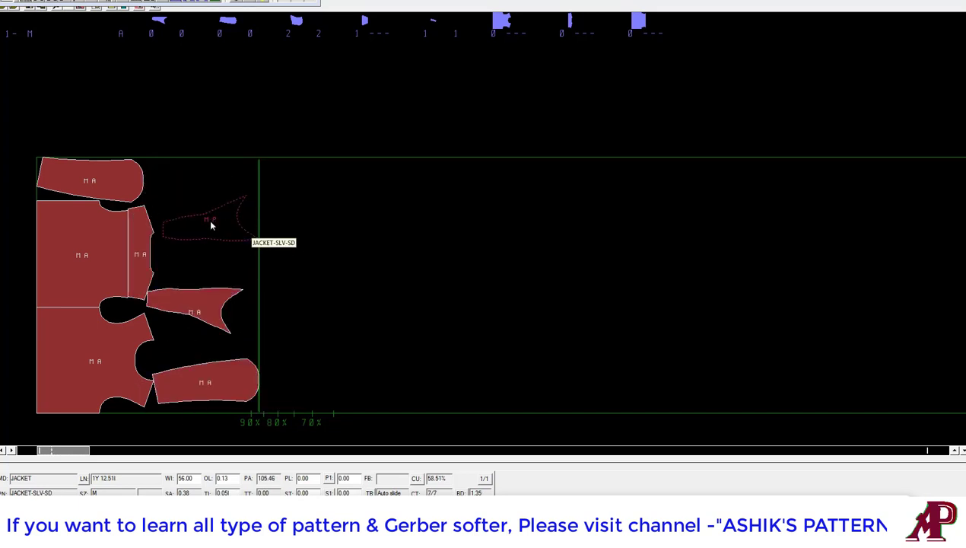
left_click(233, 287)
left_click(211, 381)
left_click(206, 392)
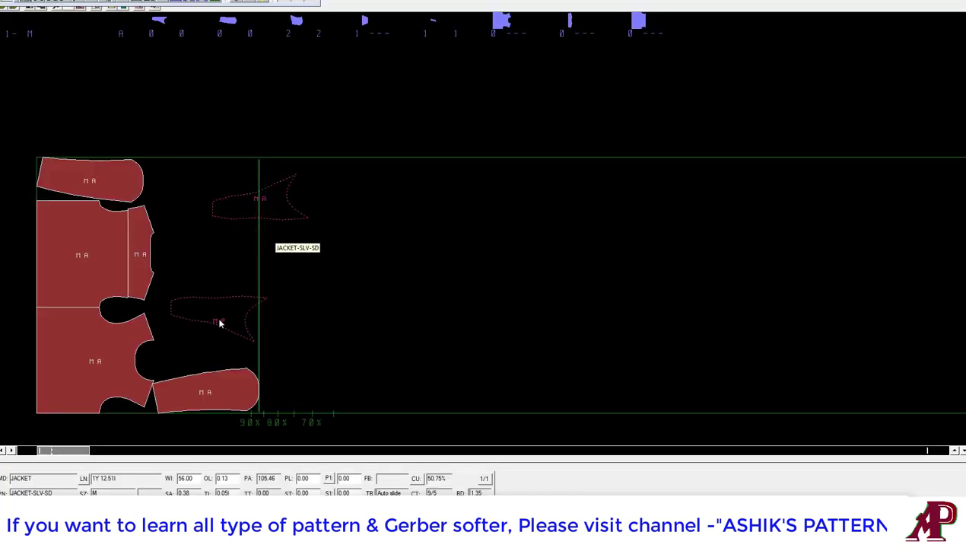
left_click(218, 321)
left_click(204, 331)
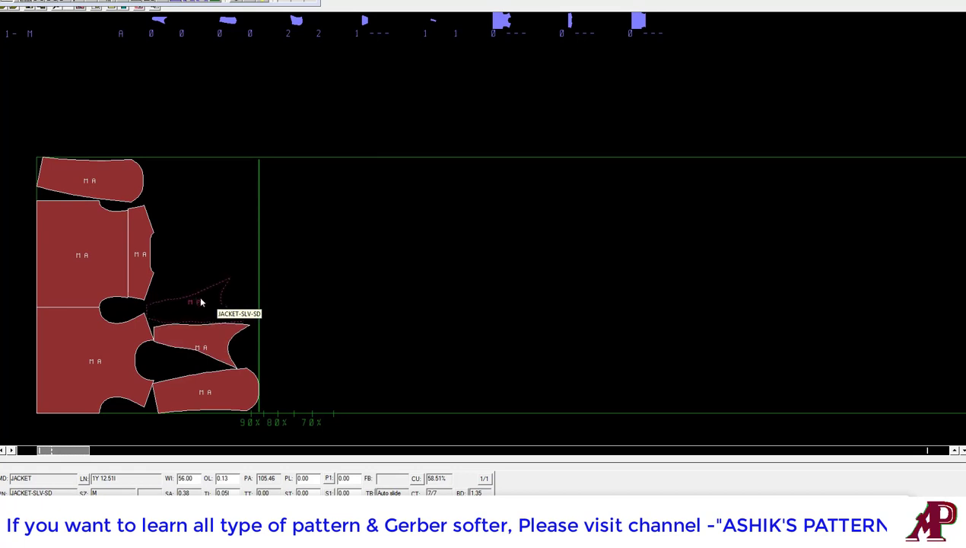
left_click(205, 297)
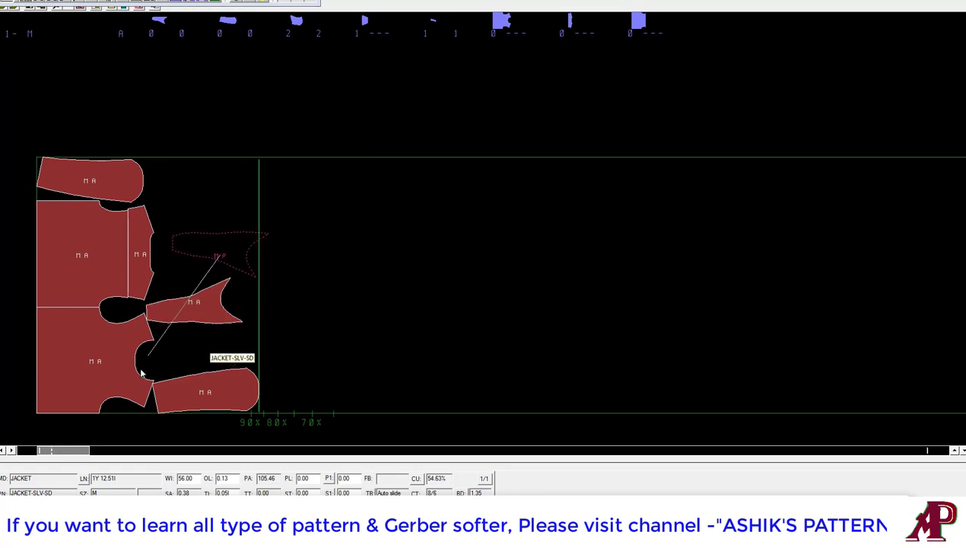
Step: Shift the top sleeve and its side piece lower, tightening the sleeve nest
left_click(138, 192)
left_click(218, 328)
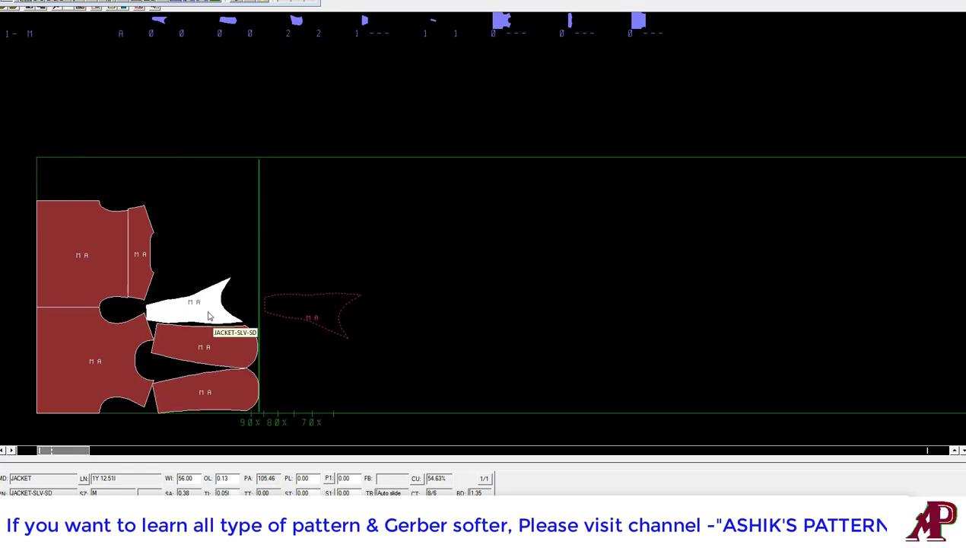
left_click(211, 311)
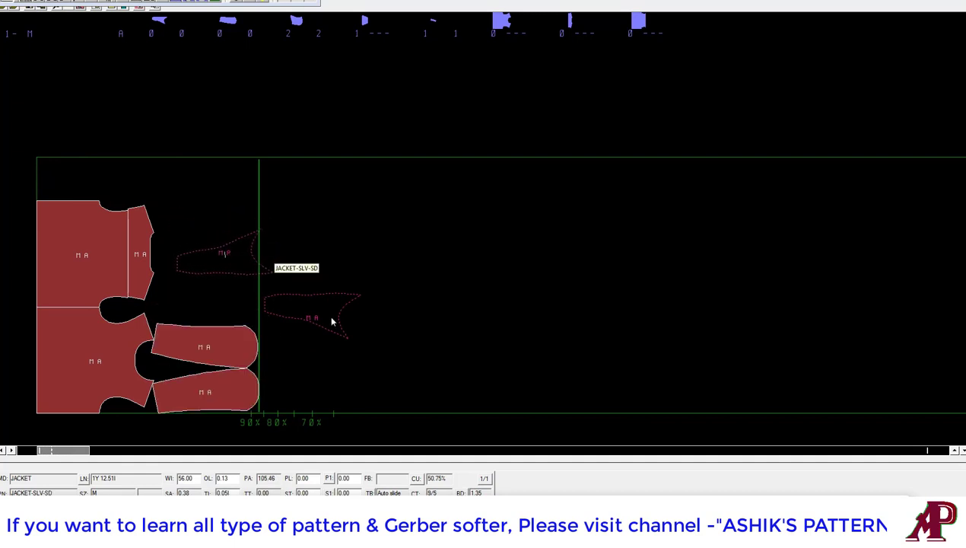
left_click(243, 266)
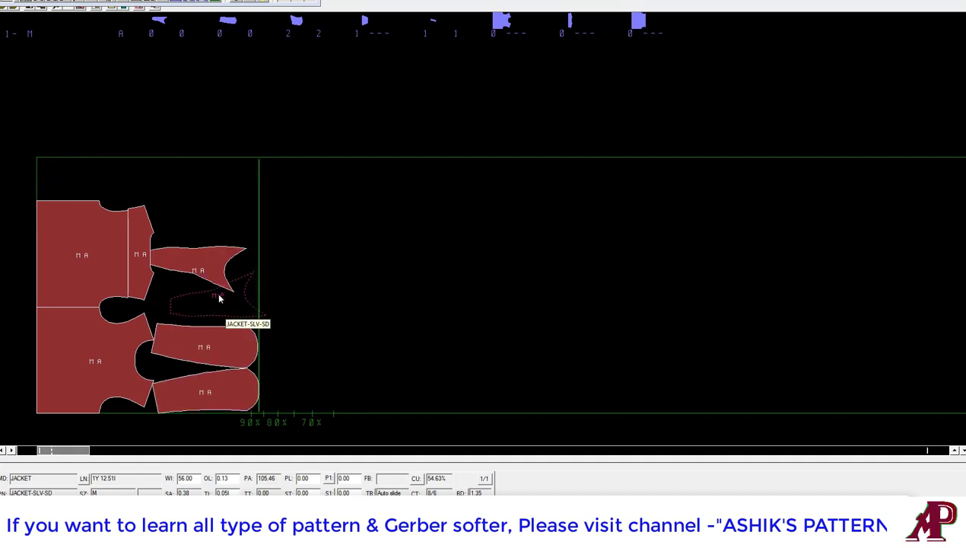
left_click(209, 262)
left_click(199, 273)
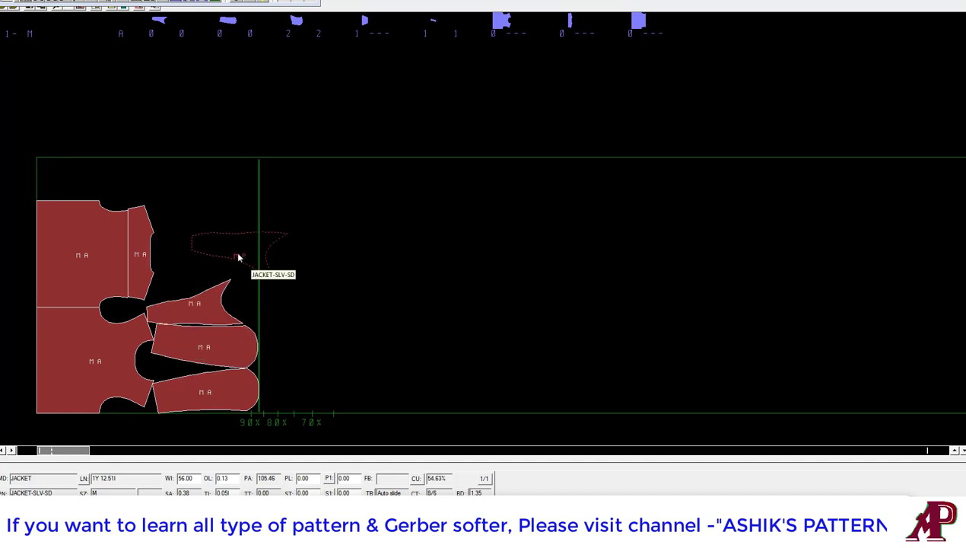
left_click(238, 257)
left_click(285, 36)
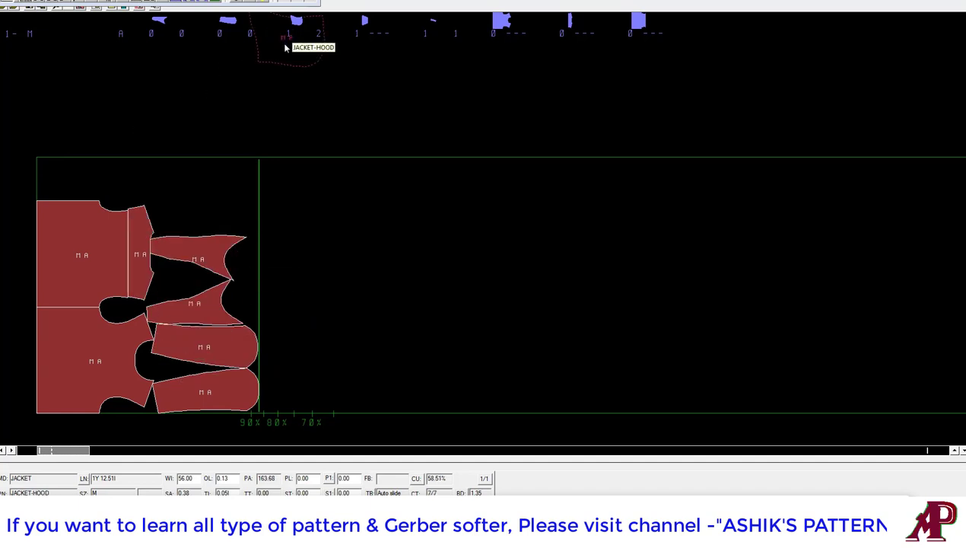
Step: Place both JACKET-HOOD pieces and bump them in beside the sleeves
left_click(188, 230)
left_click(324, 38)
left_click(323, 365)
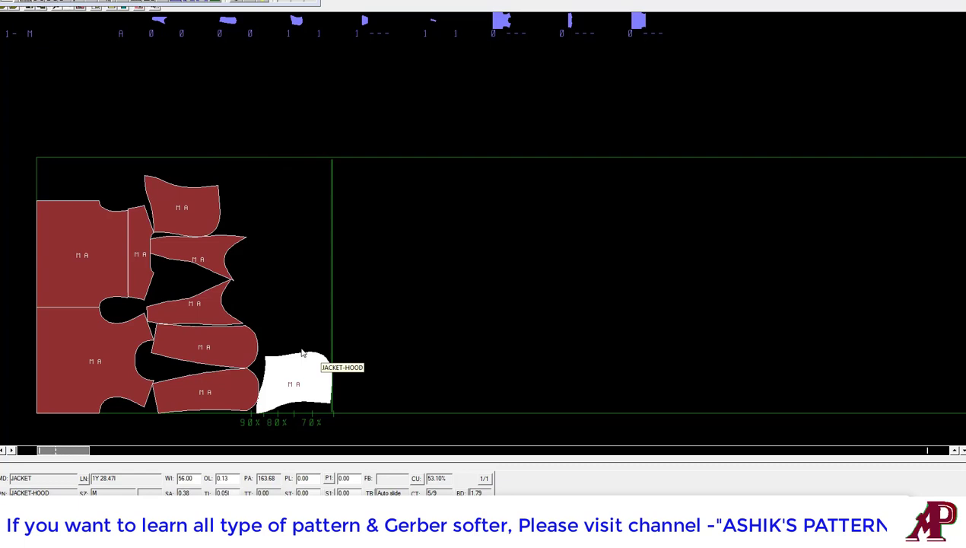
left_click(217, 198)
left_click(297, 319)
left_click(199, 261)
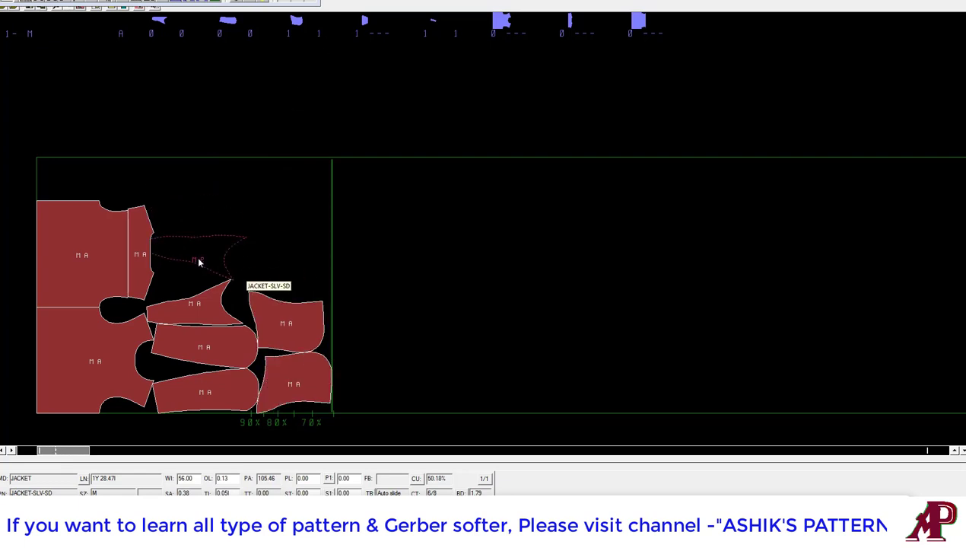
left_click(240, 278)
left_click(289, 36)
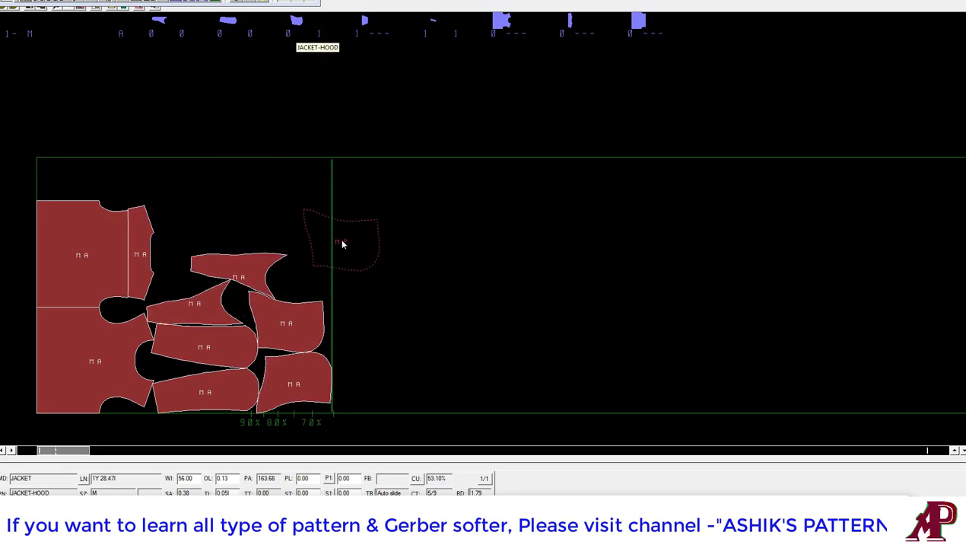
left_click(342, 243)
left_click(291, 156)
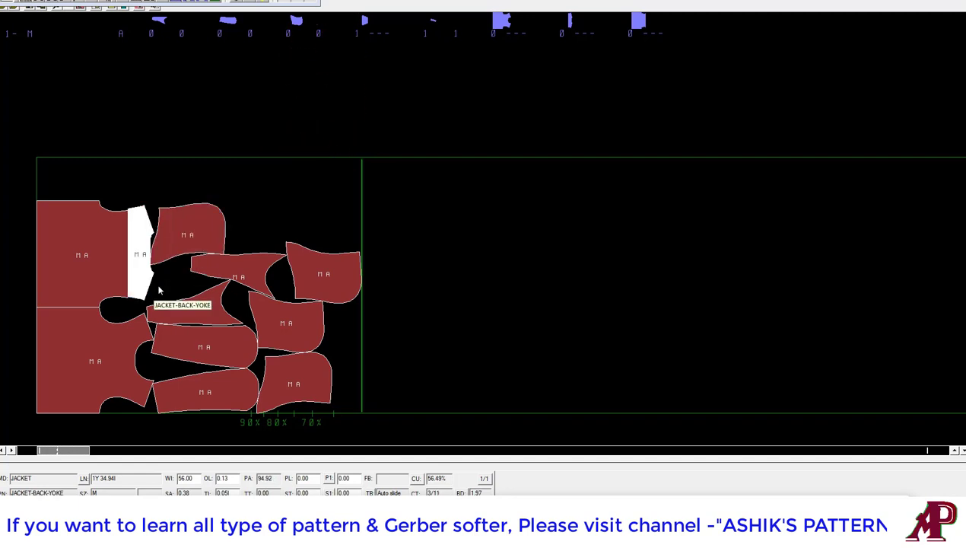
Step: Place the JACKET-FRONT-PKT pocket and its two facing pieces along the marker bottom
left_click(371, 28)
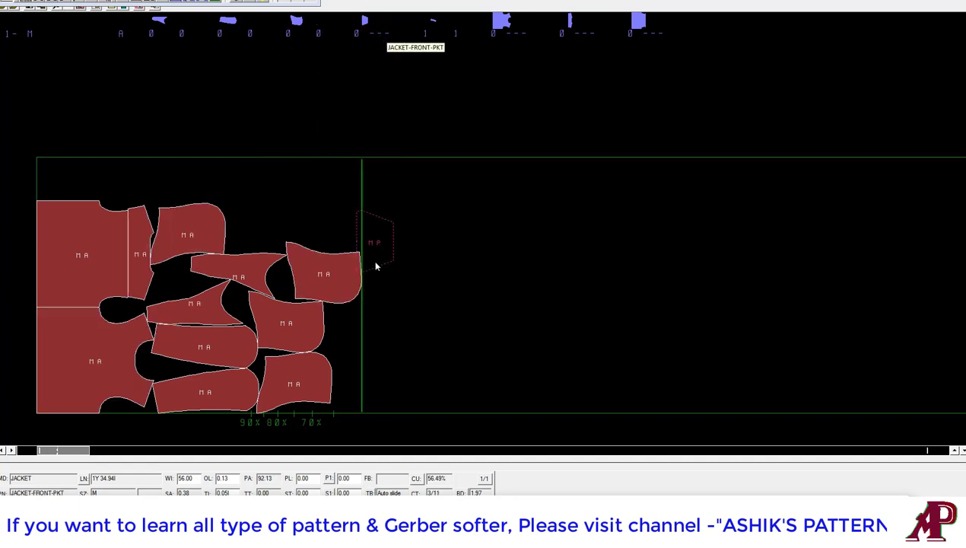
left_click(339, 411)
left_click(426, 38)
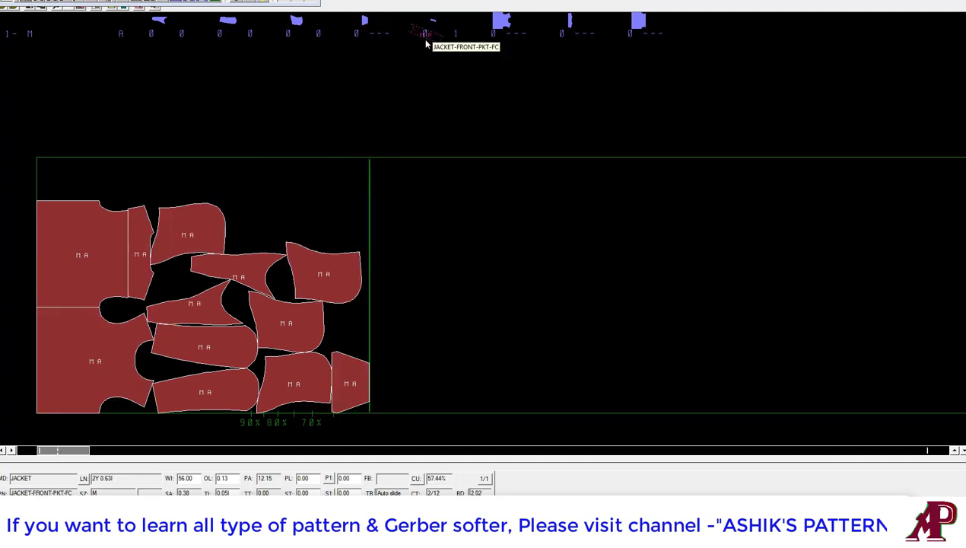
left_click(358, 393)
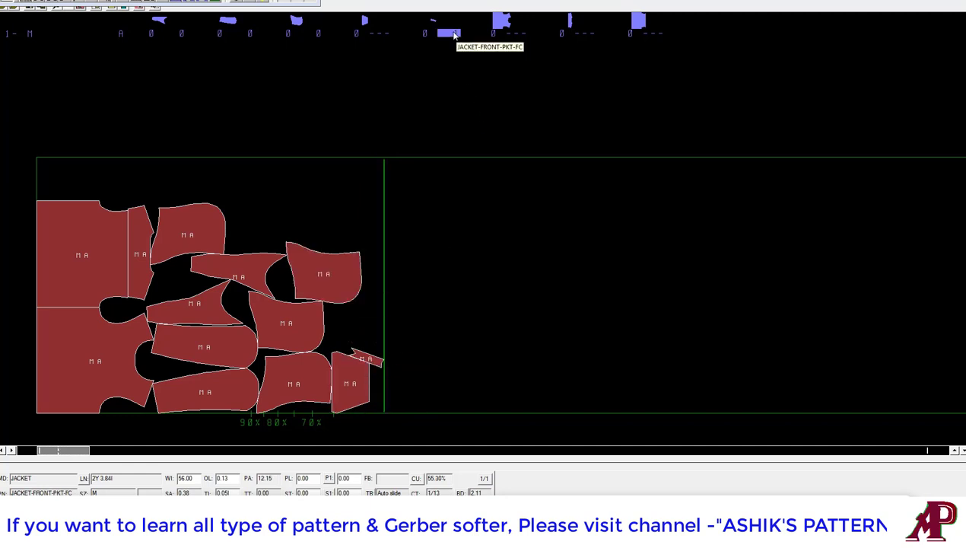
left_click(378, 402)
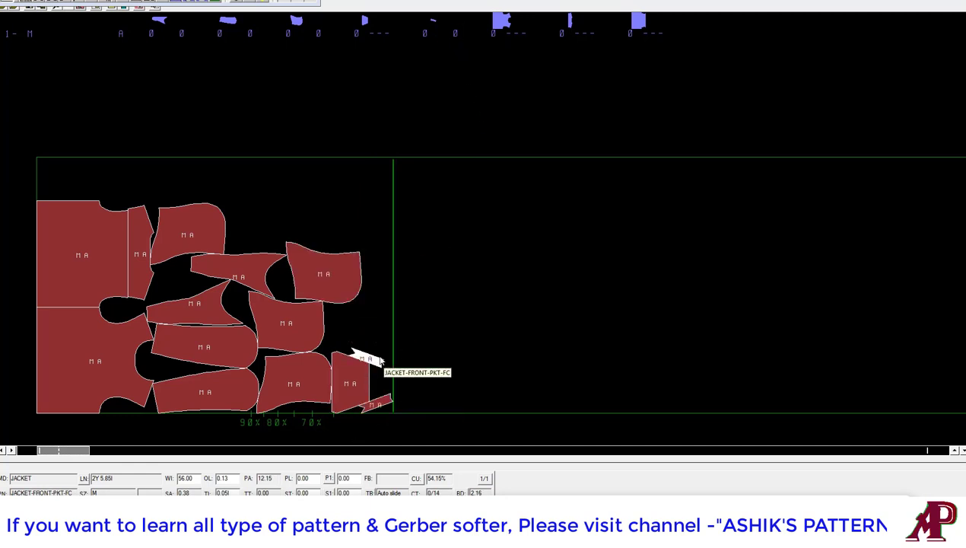
left_click(142, 238)
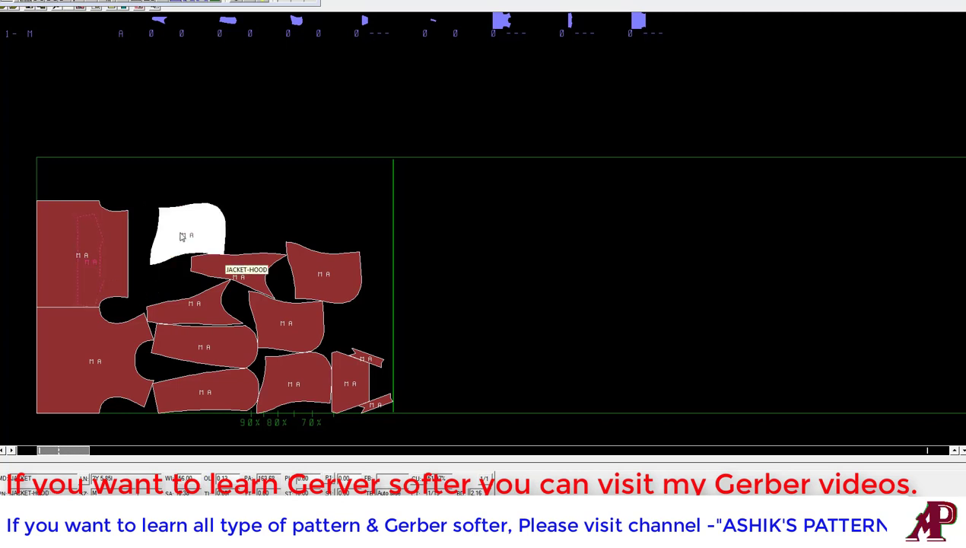
Step: Move JACKET-BACK up to the marker top and reposition the hood near the top
left_click(121, 245)
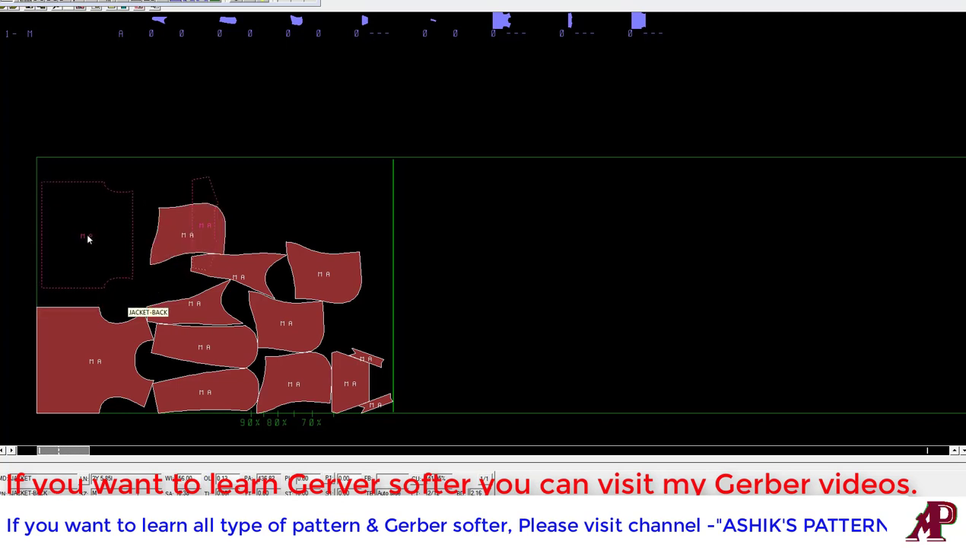
left_click(39, 121)
left_click(156, 204)
left_click(190, 199)
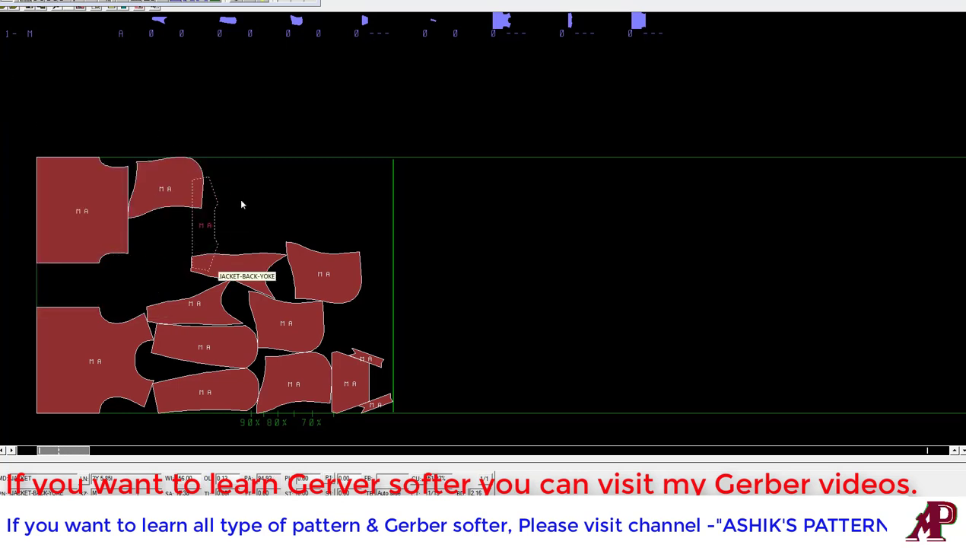
left_click(192, 192)
left_click(266, 196)
left_click(205, 226)
left_click(11, 204)
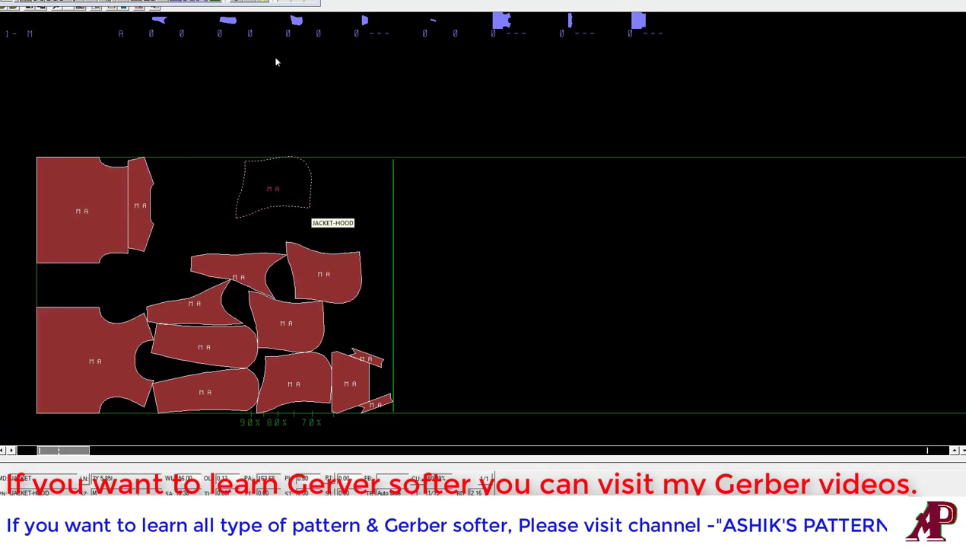
Step: Drag the sleeve, pocket and hood pieces off the marker into the unplaced area
left_click_drag(248, 265, 444, 276)
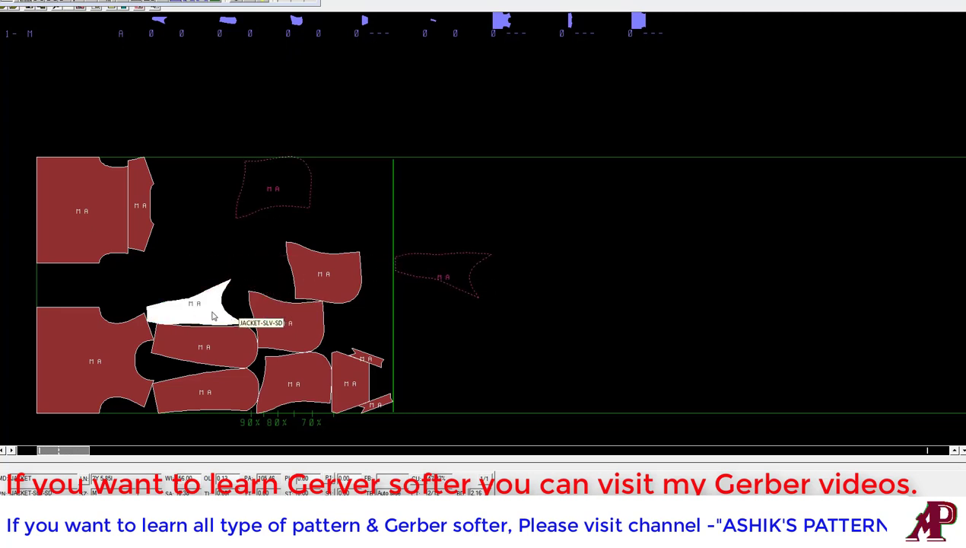
mouse_move(248, 319)
left_mouse_down()
mouse_move(343, 327)
mouse_move(431, 317)
left_mouse_up()
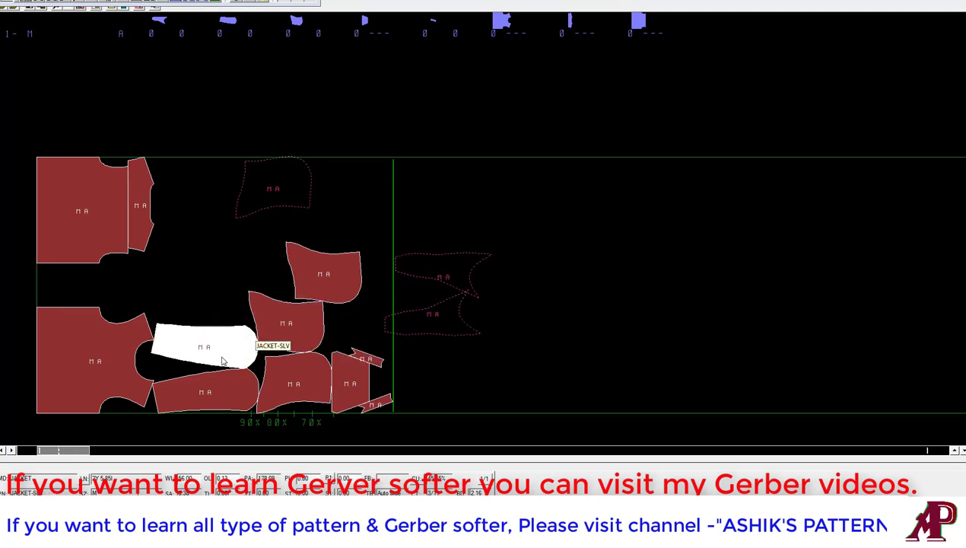
left_click_drag(324, 274, 490, 228)
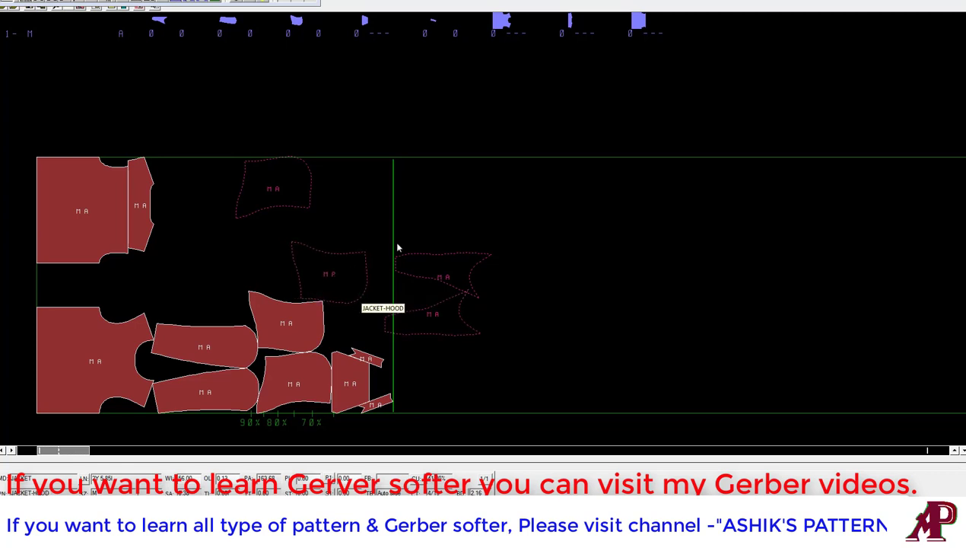
left_click_drag(302, 313, 460, 317)
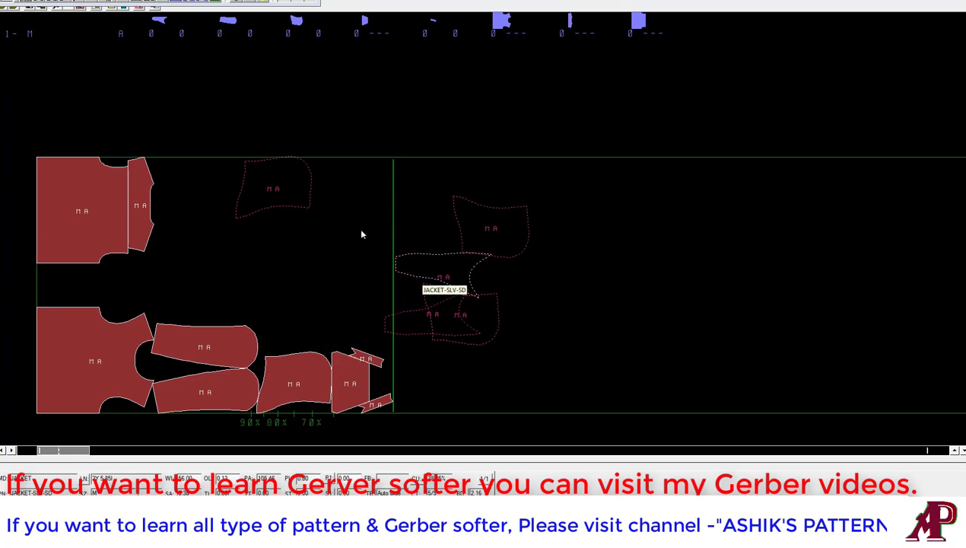
left_click_drag(333, 229, 461, 287)
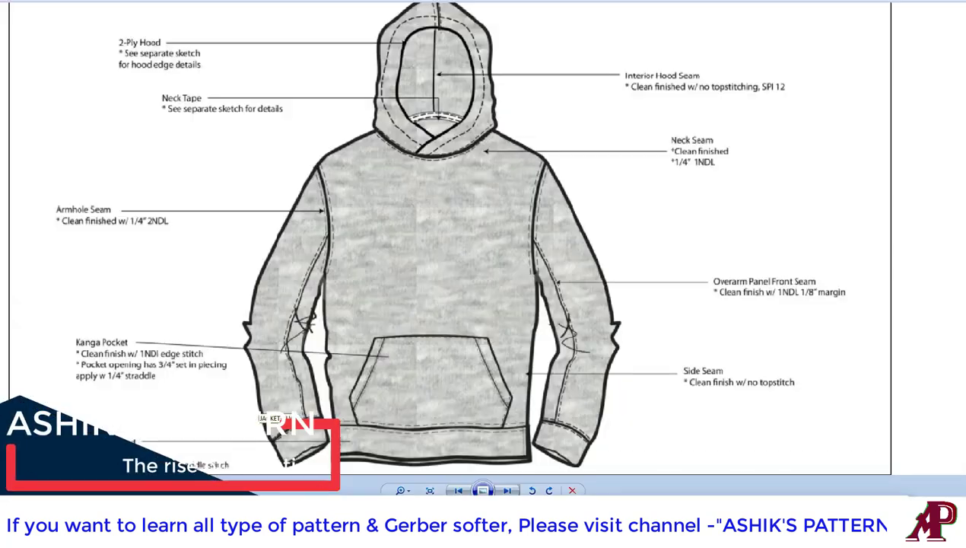
Step: Show the back-view hoodie Design Intent sketch in Windows Photo Viewer
key("Right")
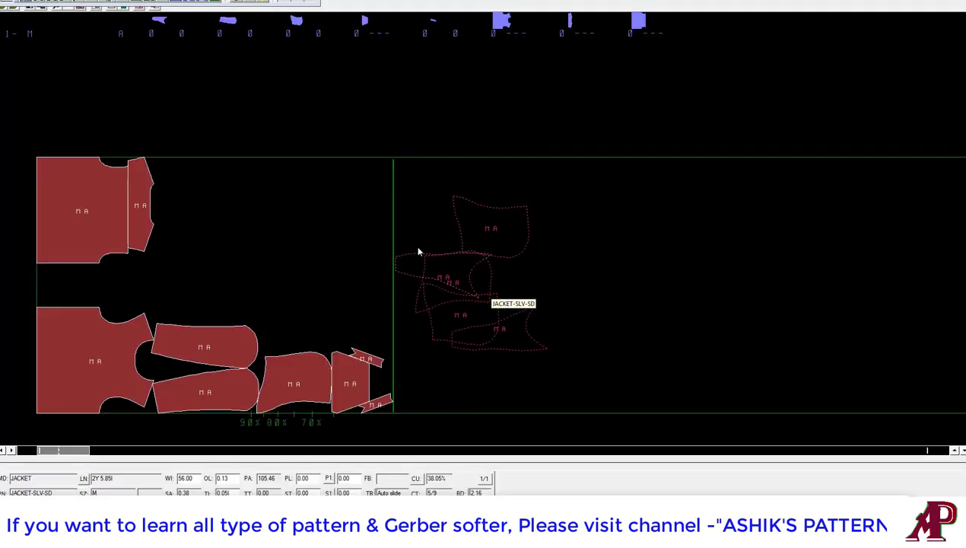
Step: Nest the sleeve and pocket pieces into the top-left and lower gaps at the marker's left end
left_click(134, 315)
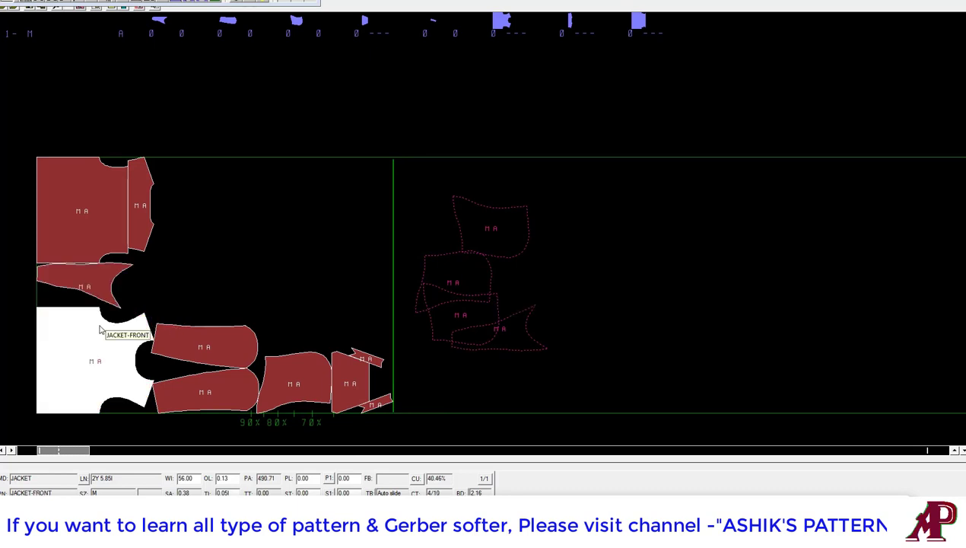
left_click(216, 346)
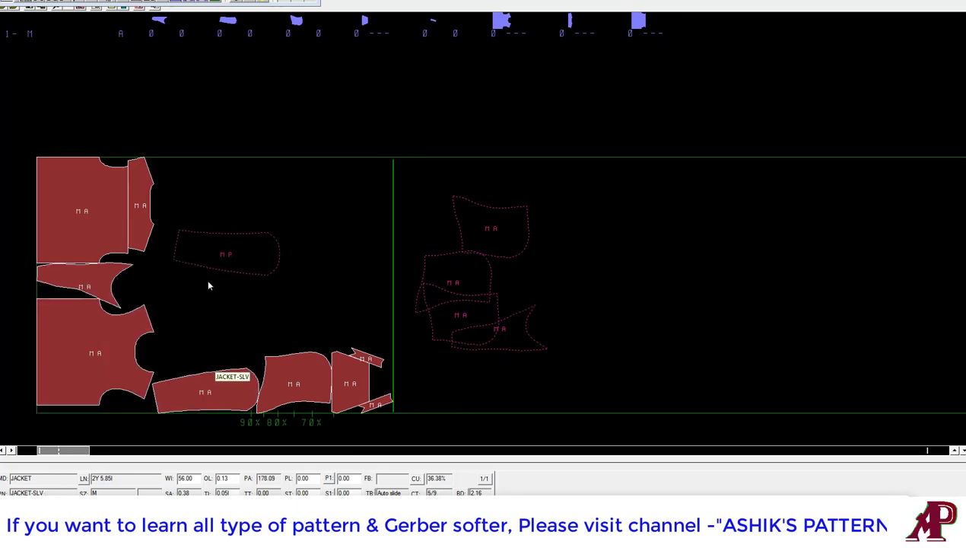
left_click(267, 212)
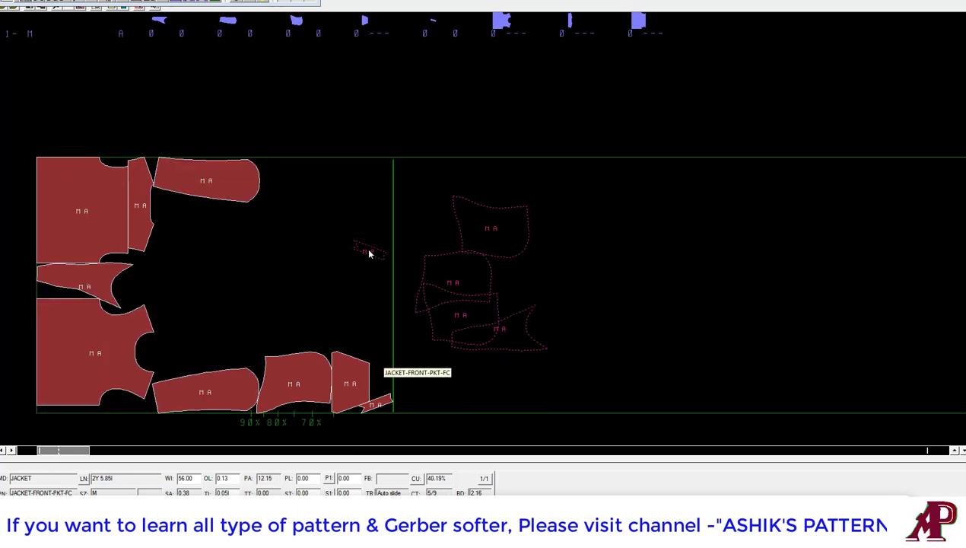
left_click(189, 193)
left_click(291, 356)
left_click(182, 232)
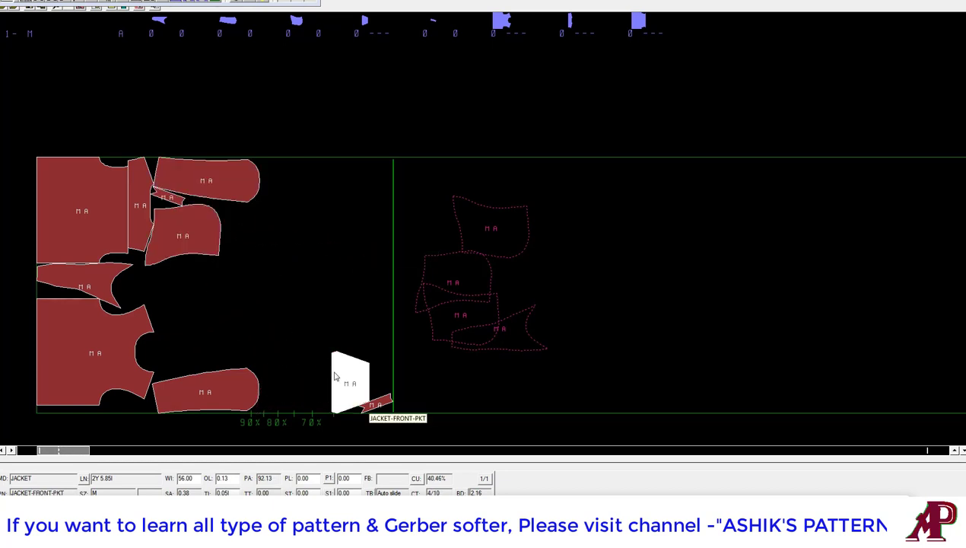
left_click(221, 387)
left_click(229, 328)
left_click(336, 366)
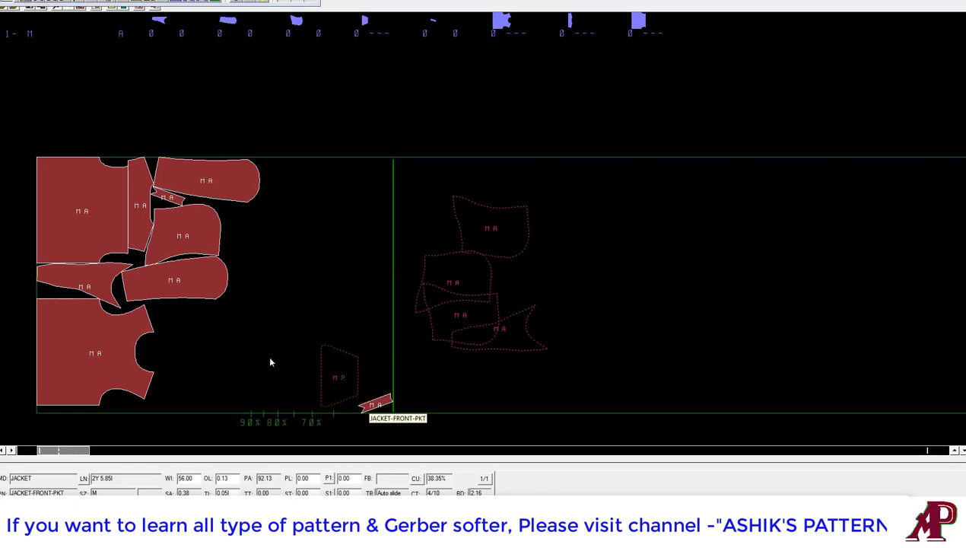
left_click(259, 356)
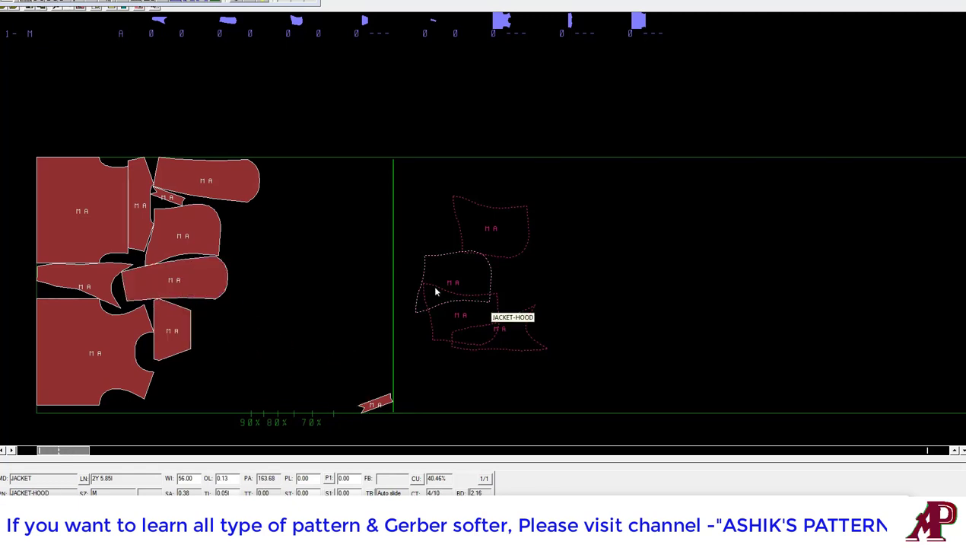
left_click(190, 329)
left_click(339, 320)
left_click(251, 367)
Step: Fit the JACKET-HOOD and remaining pieces, leaving the marker 1Y 22.25 long at 72.37% utilization
left_click(484, 246)
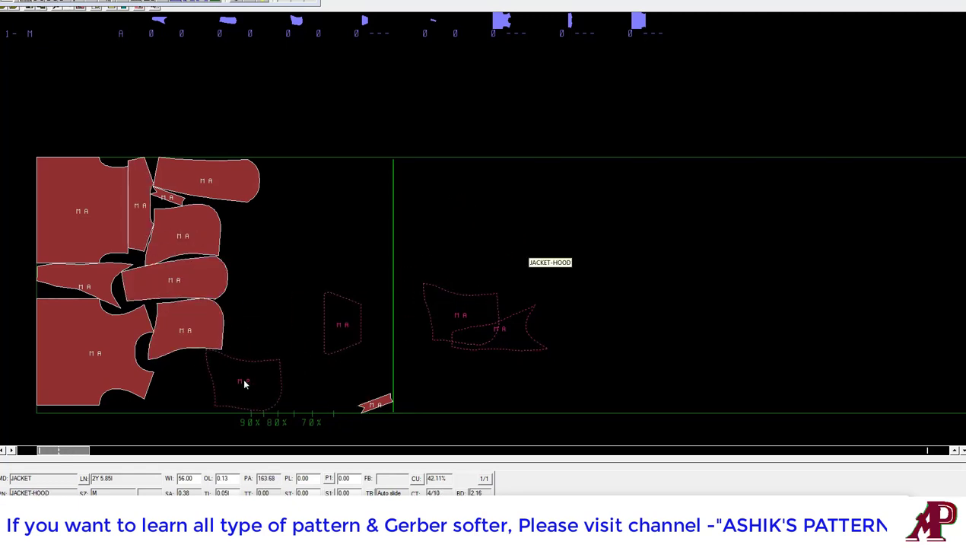
left_click(243, 382)
left_click(204, 196)
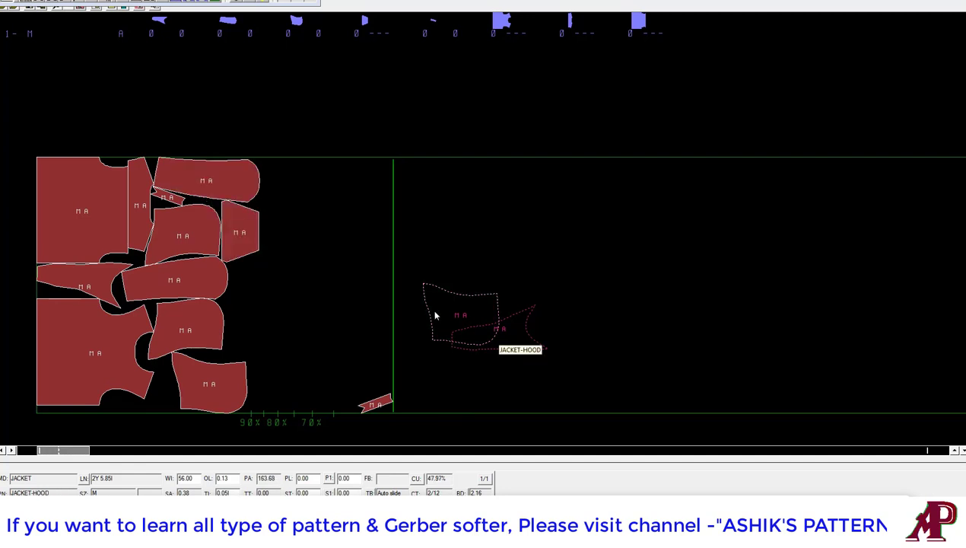
left_click(310, 316)
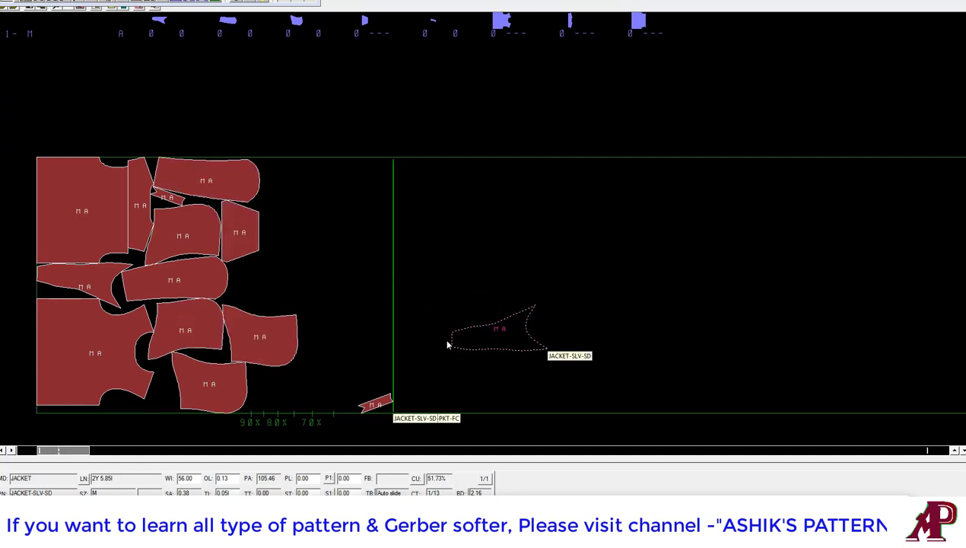
left_click(239, 406)
left_click(155, 417)
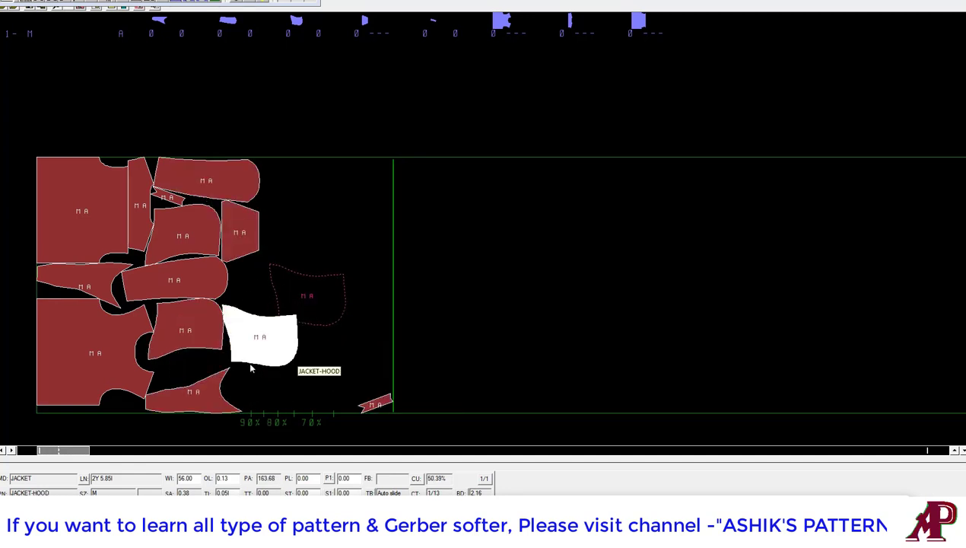
left_click(221, 363)
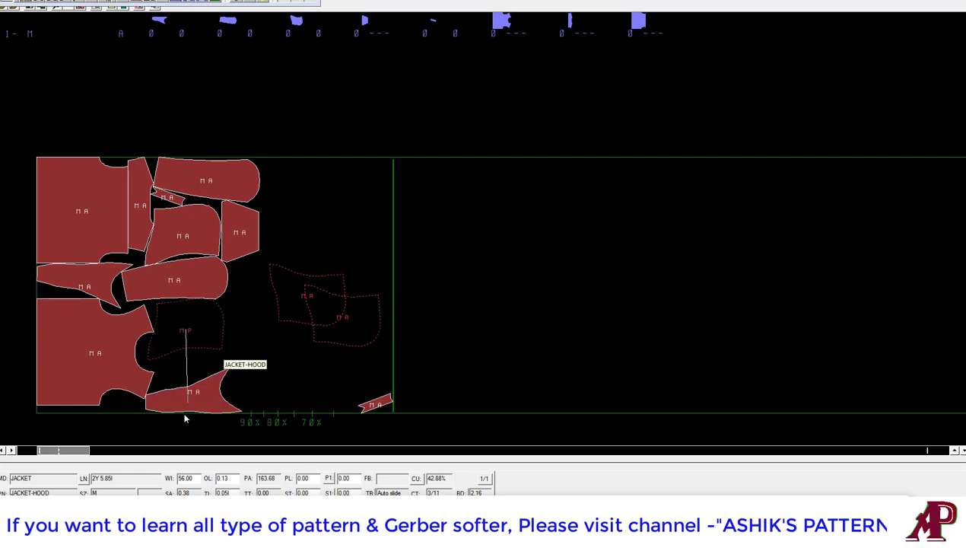
left_click(206, 333)
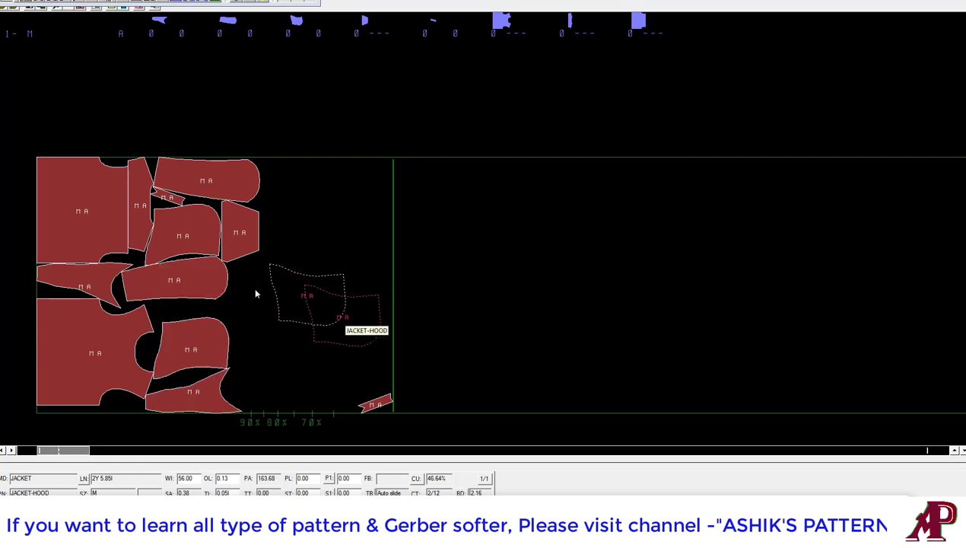
left_click(199, 430)
left_click(324, 301)
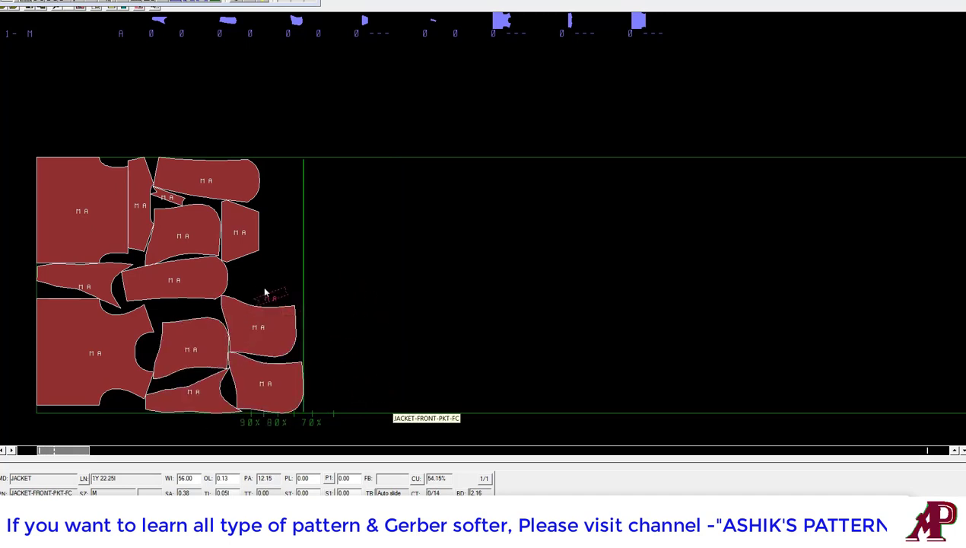
left_click(182, 306)
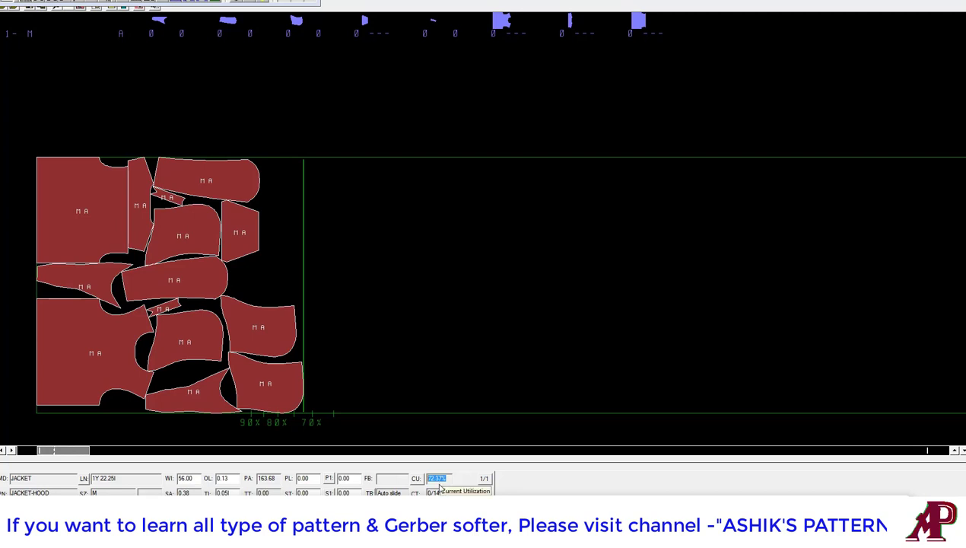
Step: Save the nested marker as JACKET-COST-BODY-A-FW56 and exit Marker Making
left_click(163, 289)
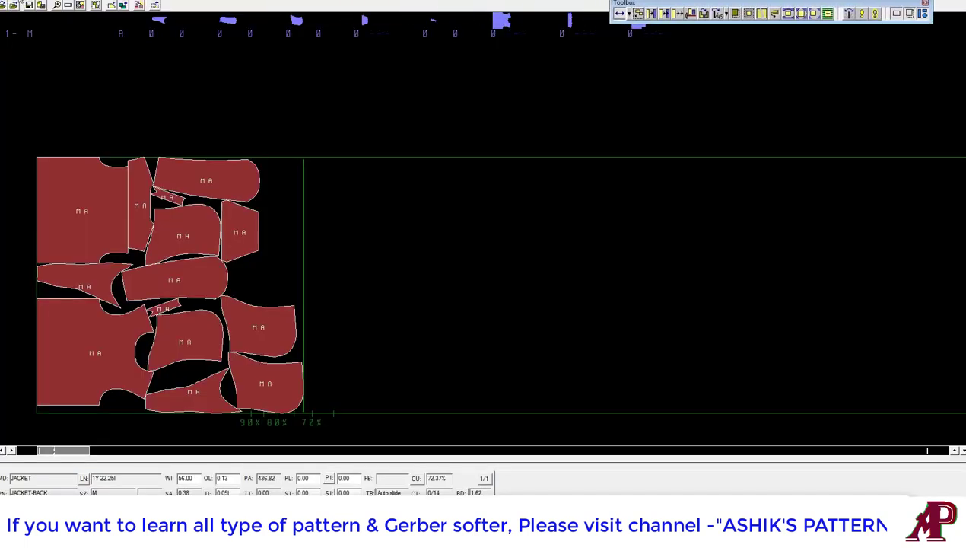
left_click(34, 6)
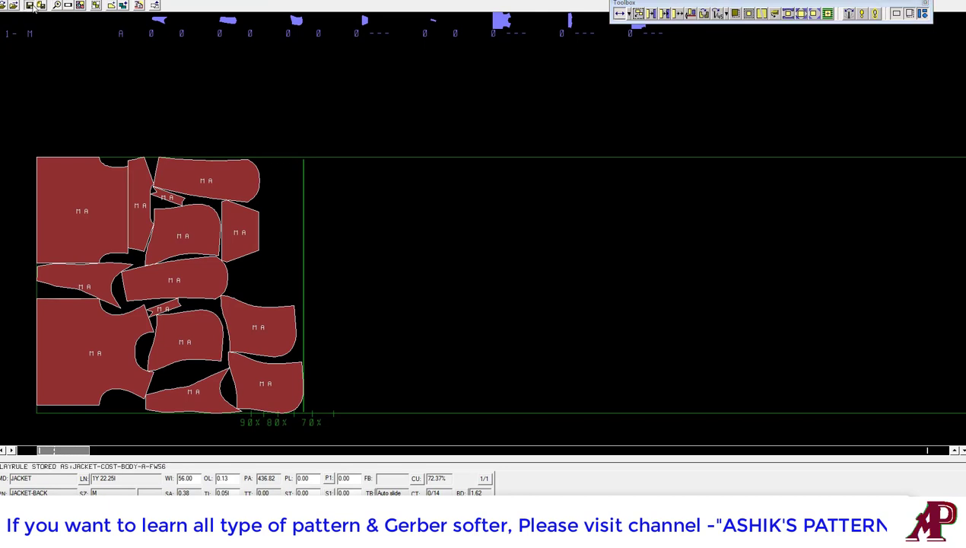
left_click(952, 6)
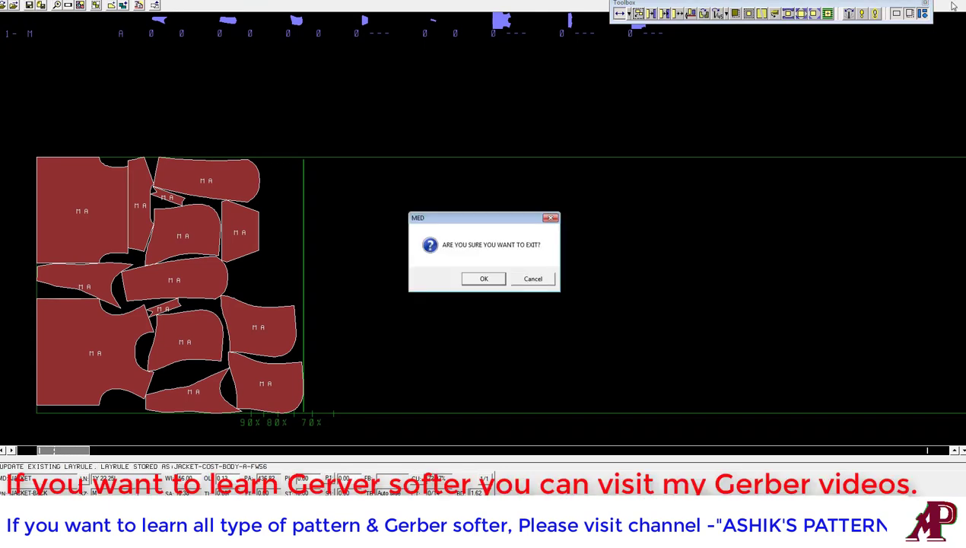
left_click(482, 277)
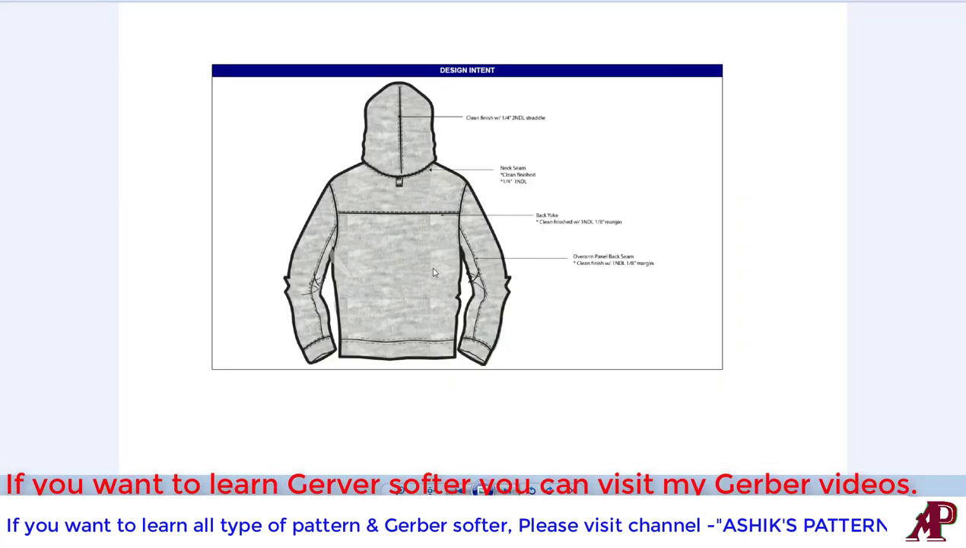
Step: In AccuMark Explorer, send the JACKET-COST-BODY-A-FW56 marker to the plotter via Send To
left_click(191, 481)
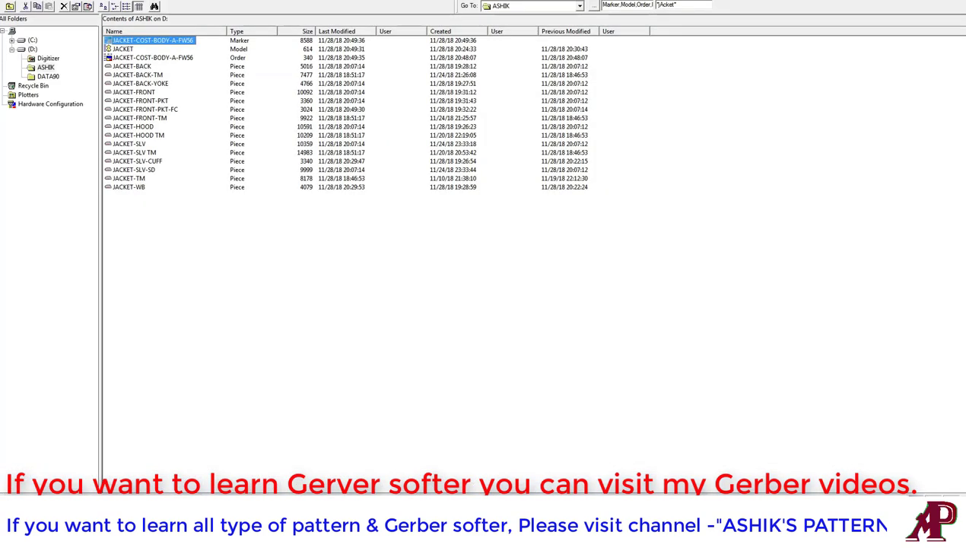
right_click(156, 41)
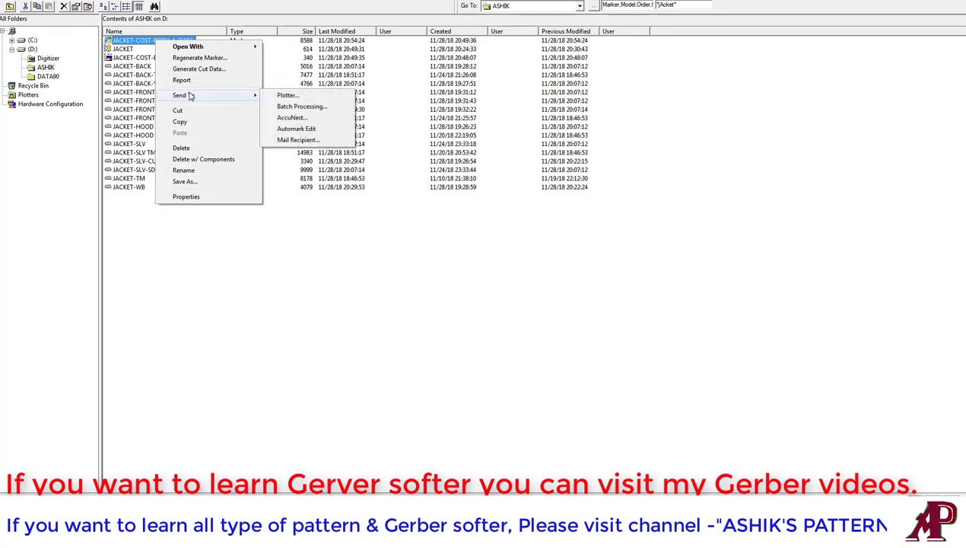
mouse_move(184, 95)
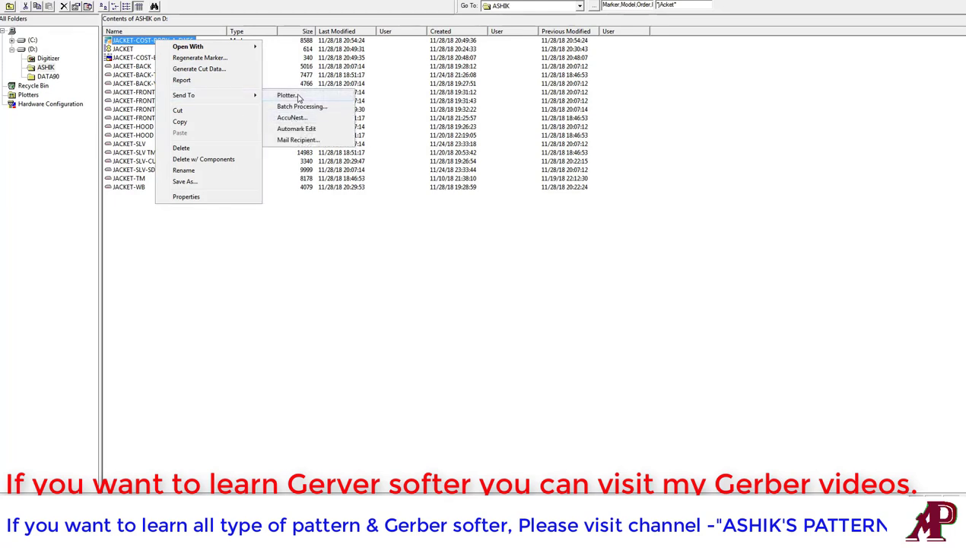
left_click(287, 95)
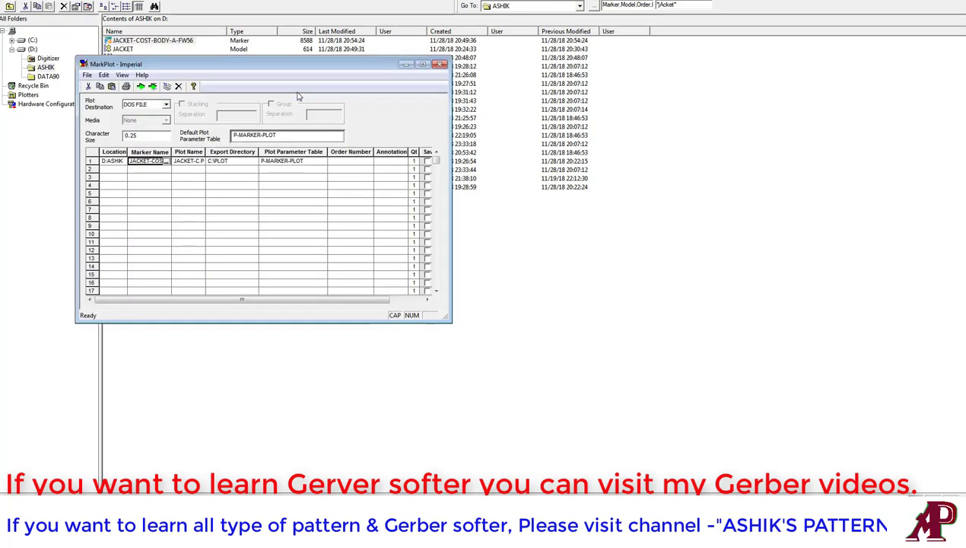
Step: Assign MARKER ANNOTATION to row 1 in maximized MarkPlot and process the marker into a DOS plot file
left_click(423, 64)
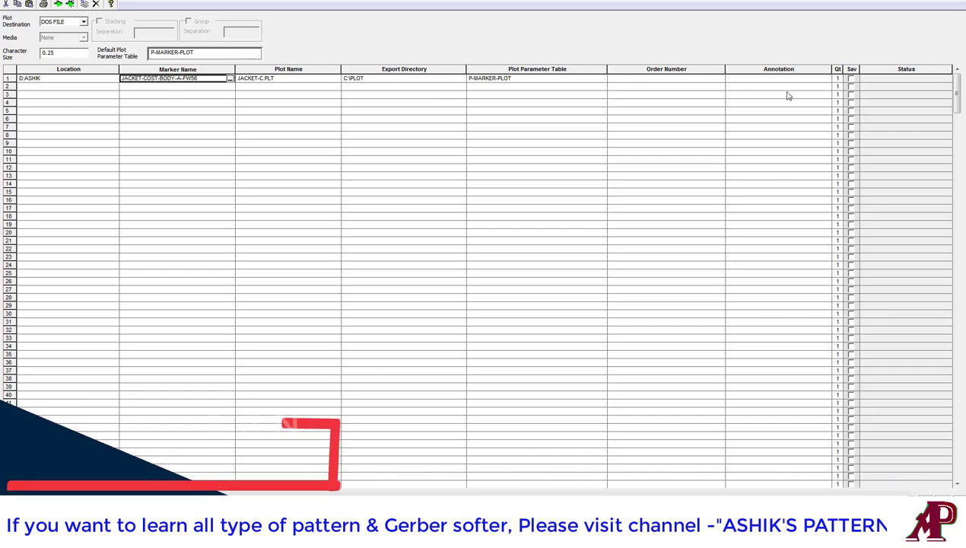
left_click(826, 79)
double_click(826, 80)
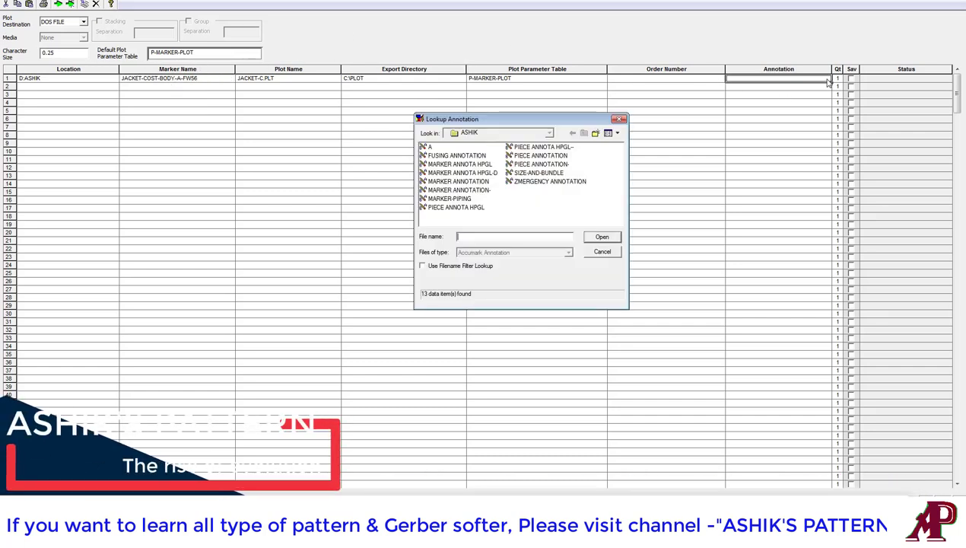
left_click(458, 181)
left_click(601, 236)
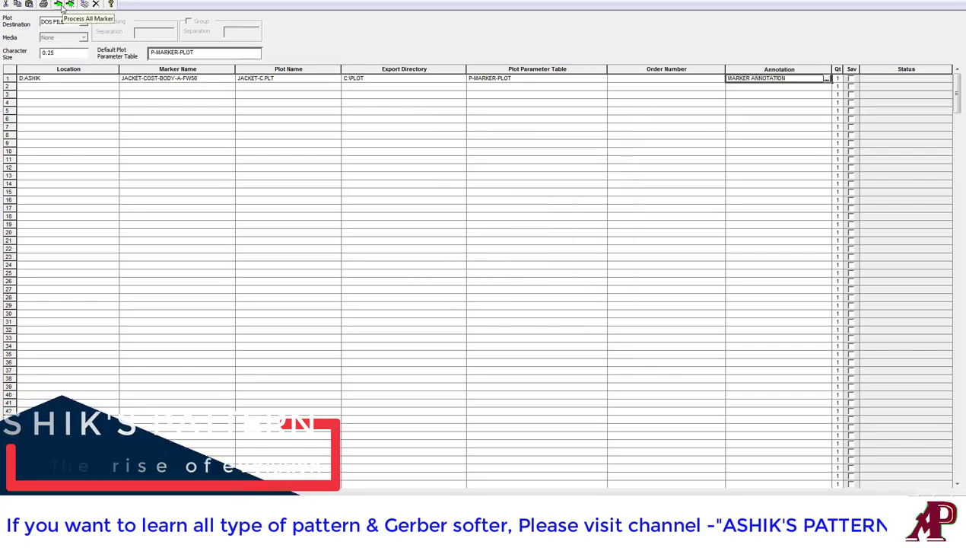
left_click(70, 5)
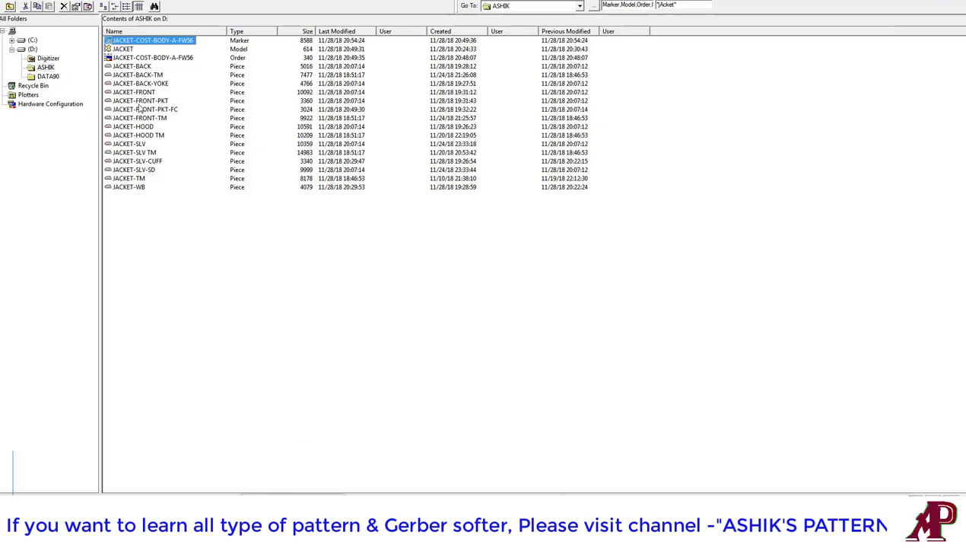
left_click(138, 102)
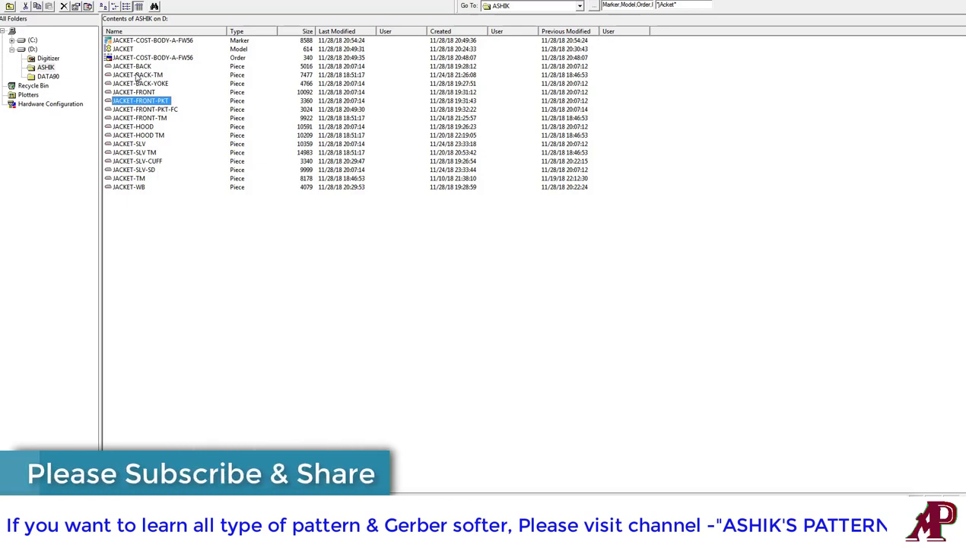
left_click(137, 84)
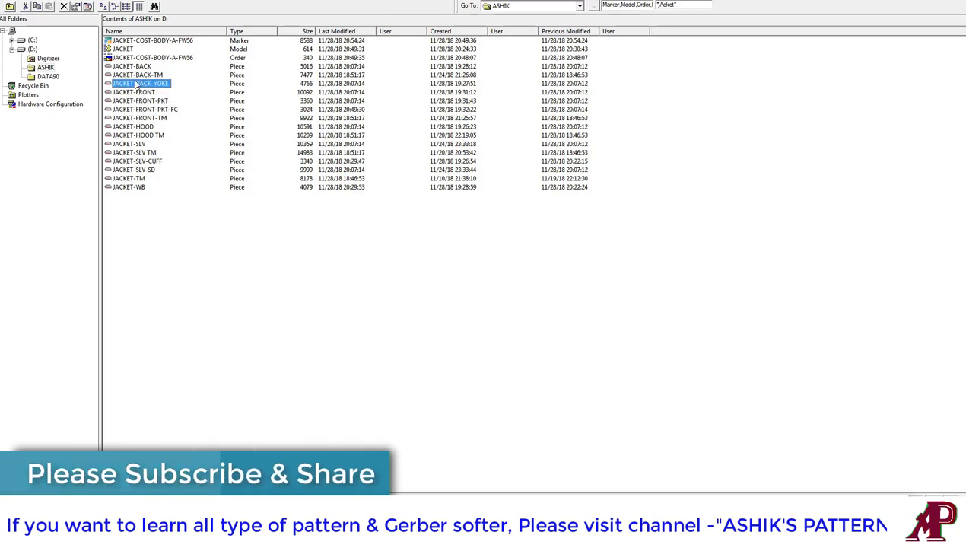